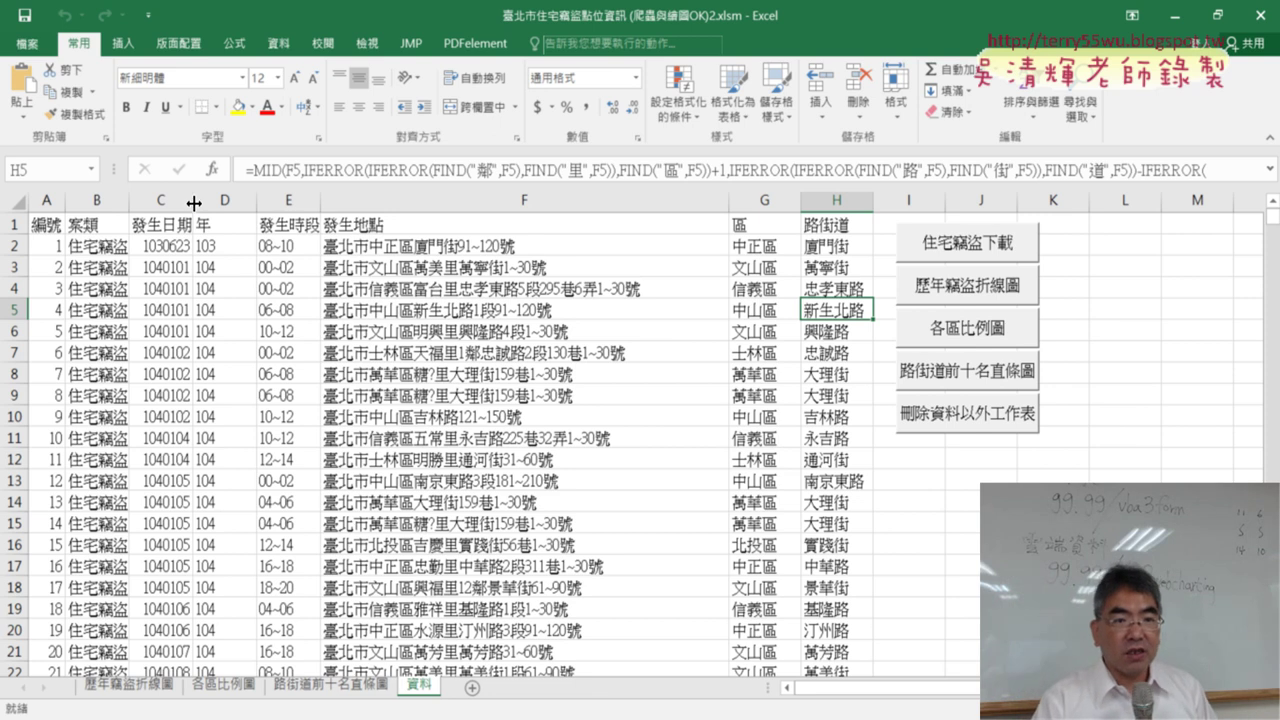
# Step: Mark up the 資料 sheet's 發生日期, 地點 and 路街道 columns and the 住宅 macro name in red pen
pyautogui.click(230, 201)
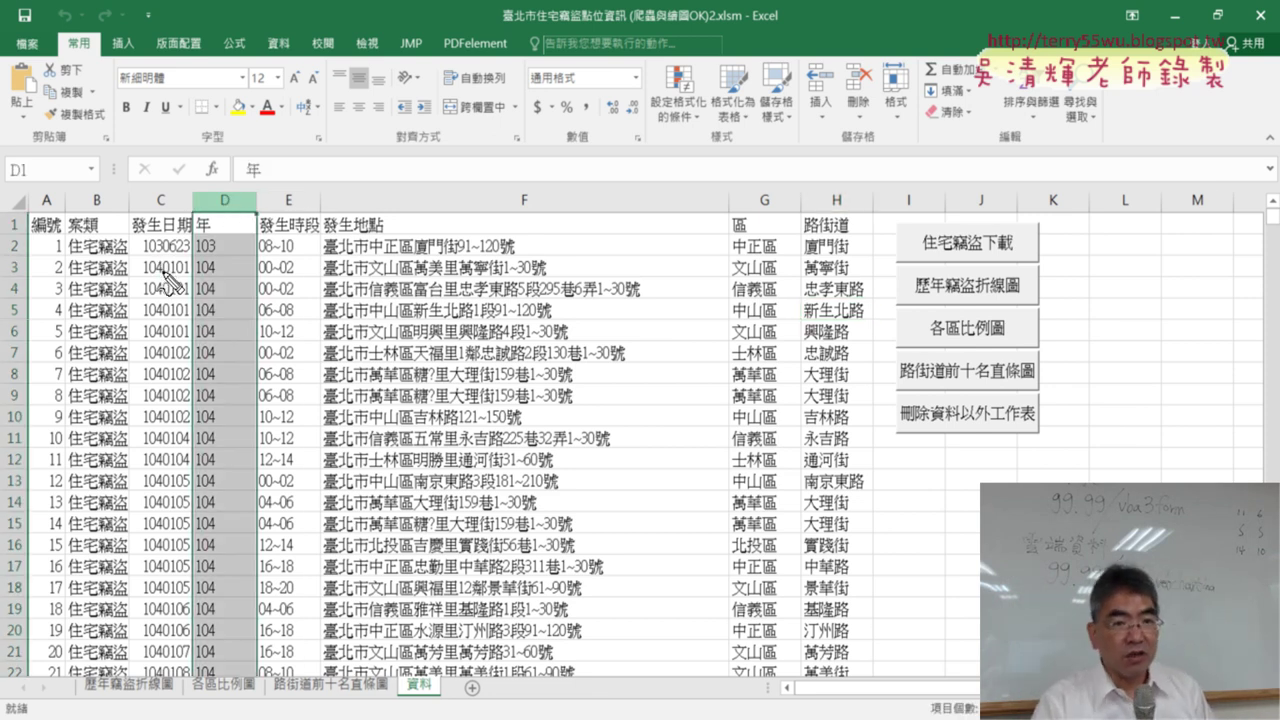
pyautogui.moveTo(190, 222)
pyautogui.mouseDown()
pyautogui.moveTo(213, 160)
pyautogui.moveTo(247, 158)
pyautogui.mouseUp()
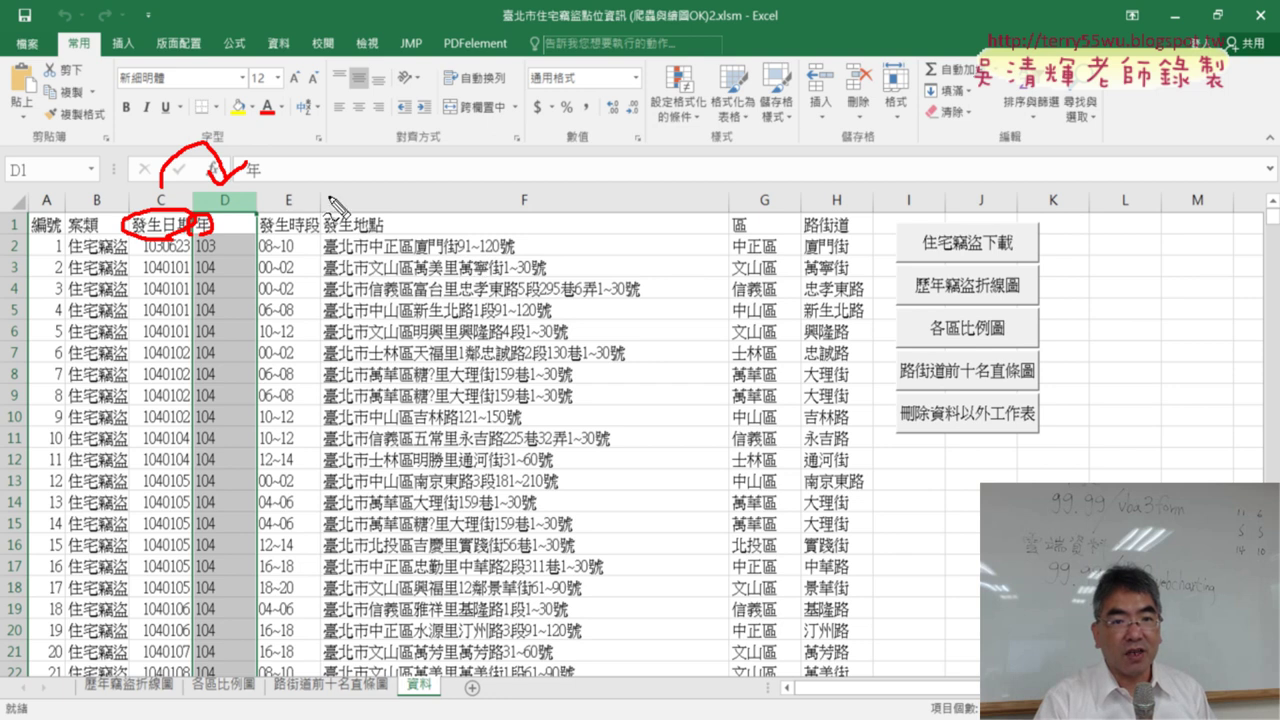
pyautogui.moveTo(362, 233)
pyautogui.mouseDown()
pyautogui.moveTo(384, 233)
pyautogui.moveTo(386, 258)
pyautogui.moveTo(412, 258)
pyautogui.moveTo(410, 165)
pyautogui.moveTo(745, 150)
pyautogui.moveTo(750, 196)
pyautogui.moveTo(758, 177)
pyautogui.mouseUp()
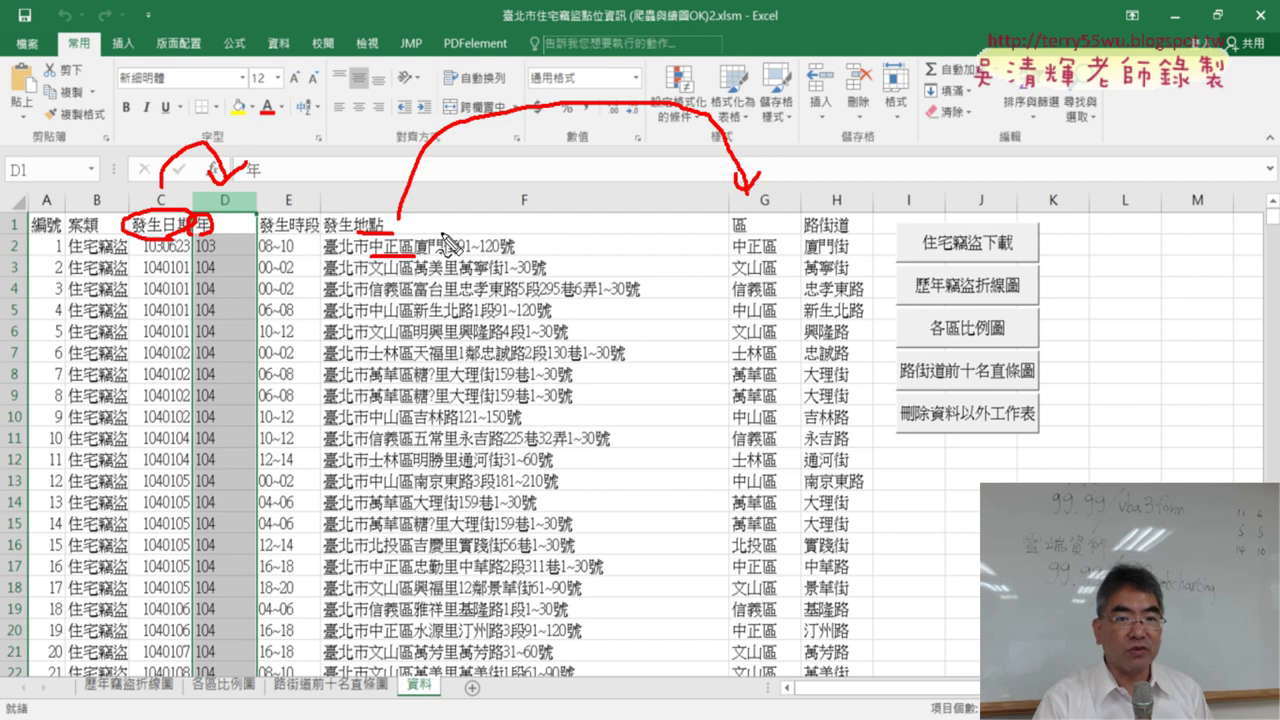
pyautogui.moveTo(368, 279); pyautogui.dragTo(408, 281)
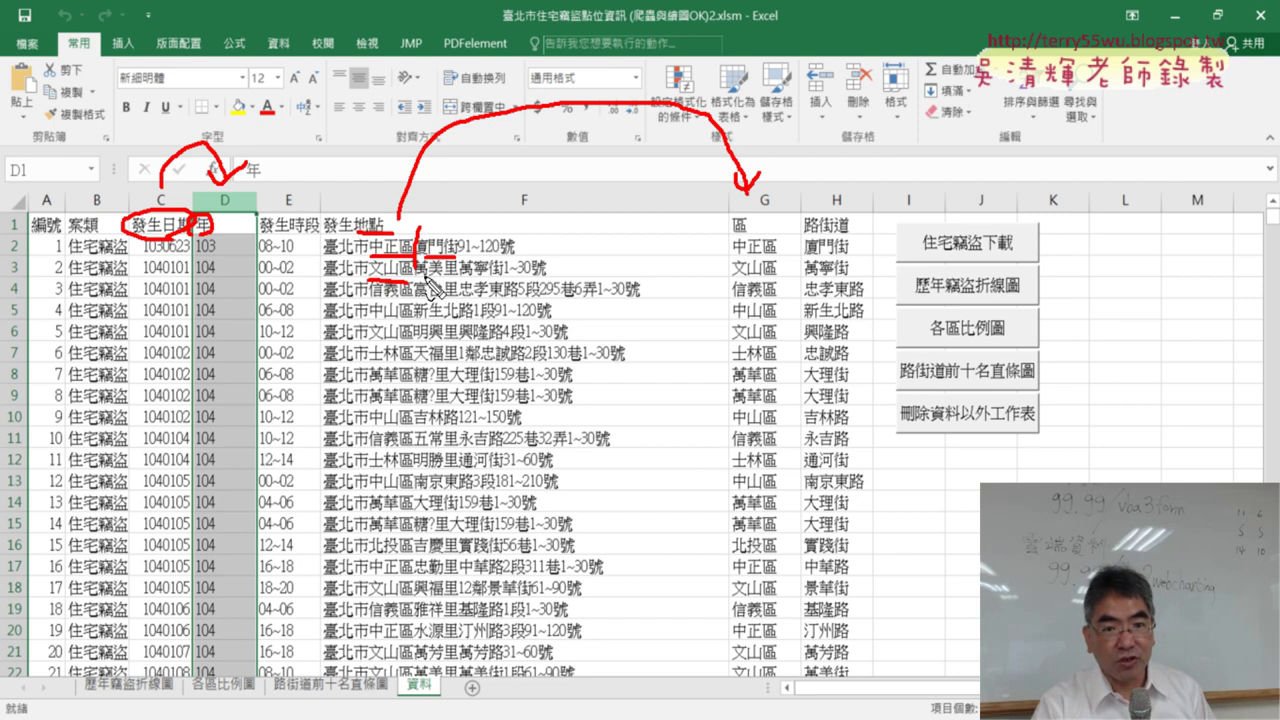
pyautogui.moveTo(457, 278); pyautogui.dragTo(457, 255)
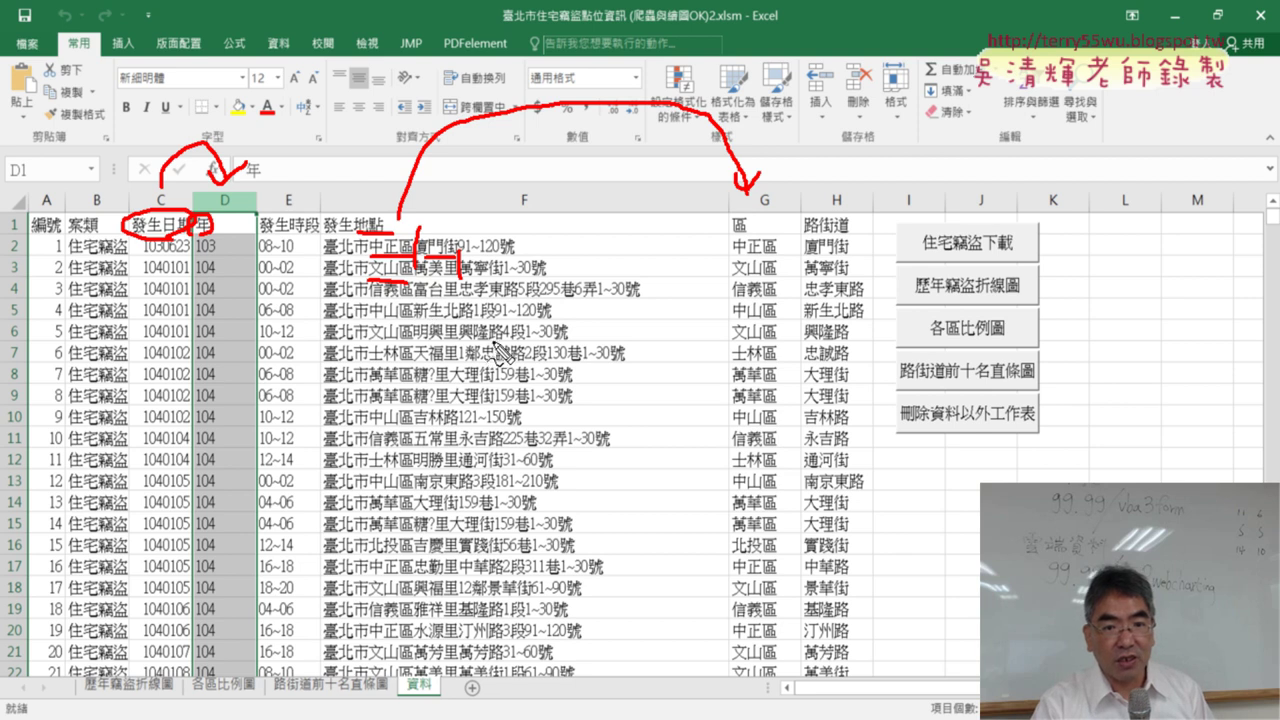
pyautogui.moveTo(484, 343); pyautogui.dragTo(476, 368)
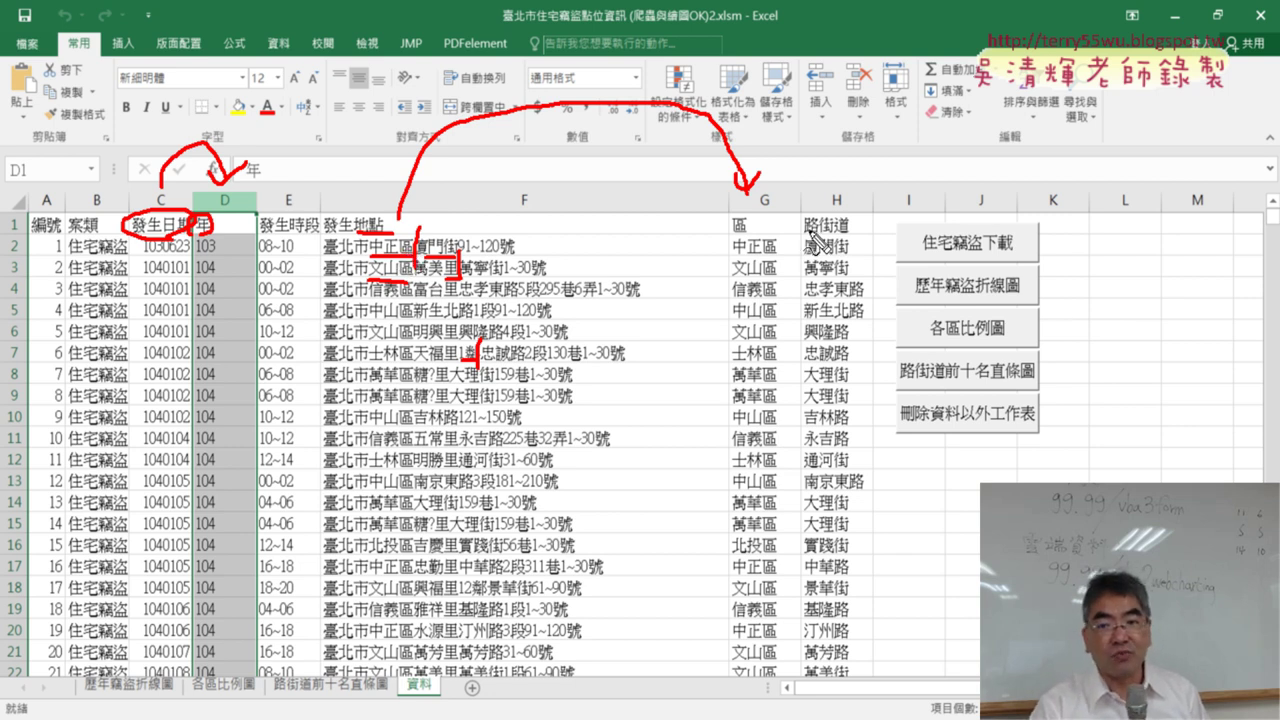
pyautogui.moveTo(805, 229); pyautogui.dragTo(858, 230)
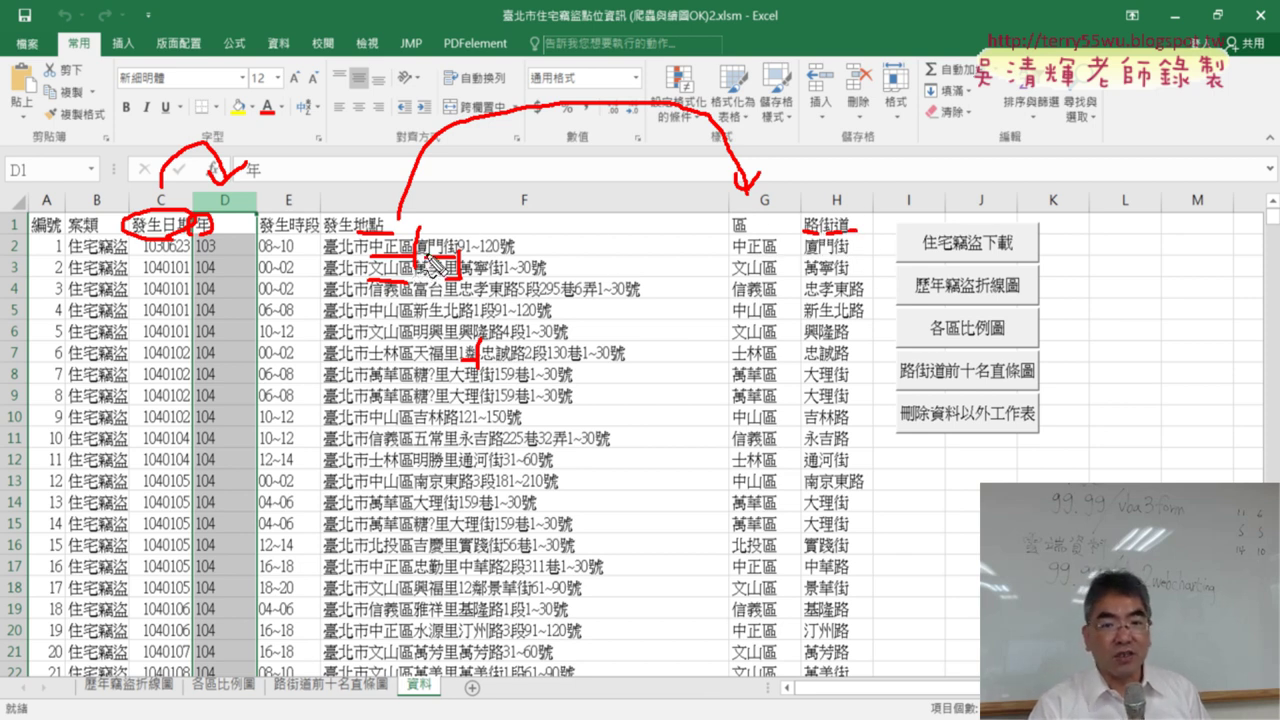
pyautogui.moveTo(804, 258); pyautogui.dragTo(848, 256)
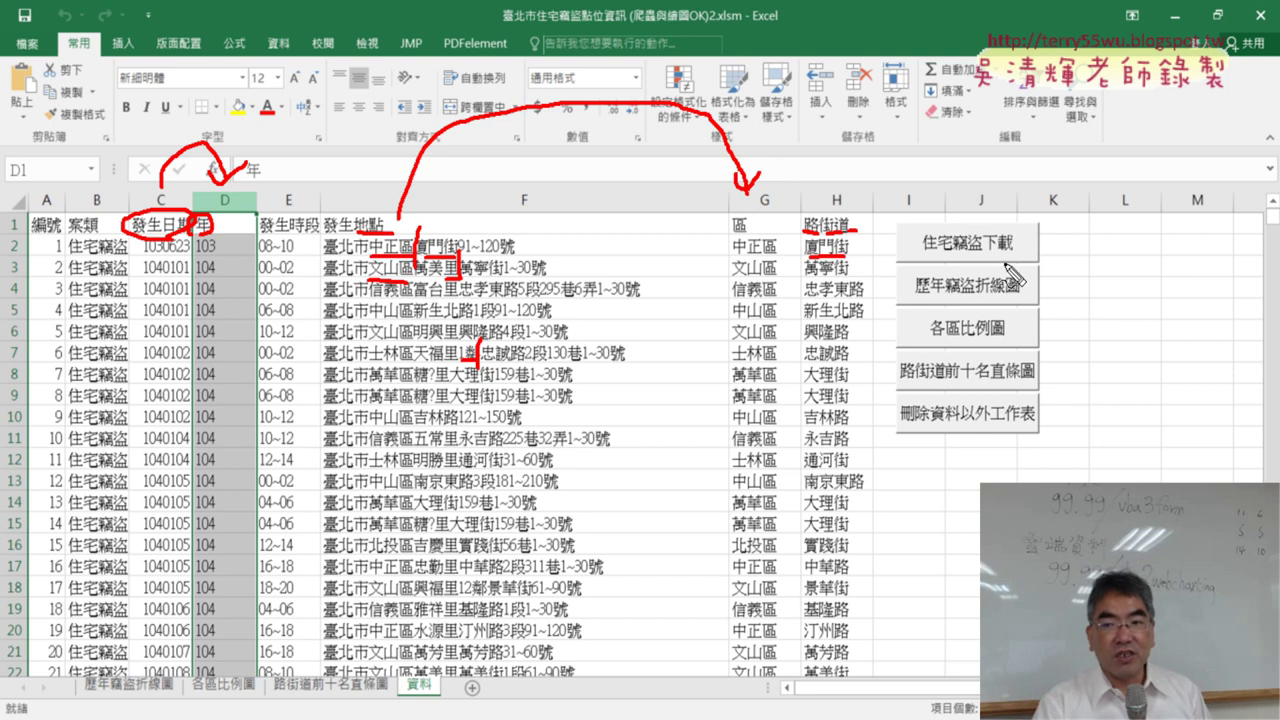
pyautogui.moveTo(1028, 262)
pyautogui.mouseDown()
pyautogui.moveTo(942, 228)
pyautogui.moveTo(1000, 280)
pyautogui.mouseUp()
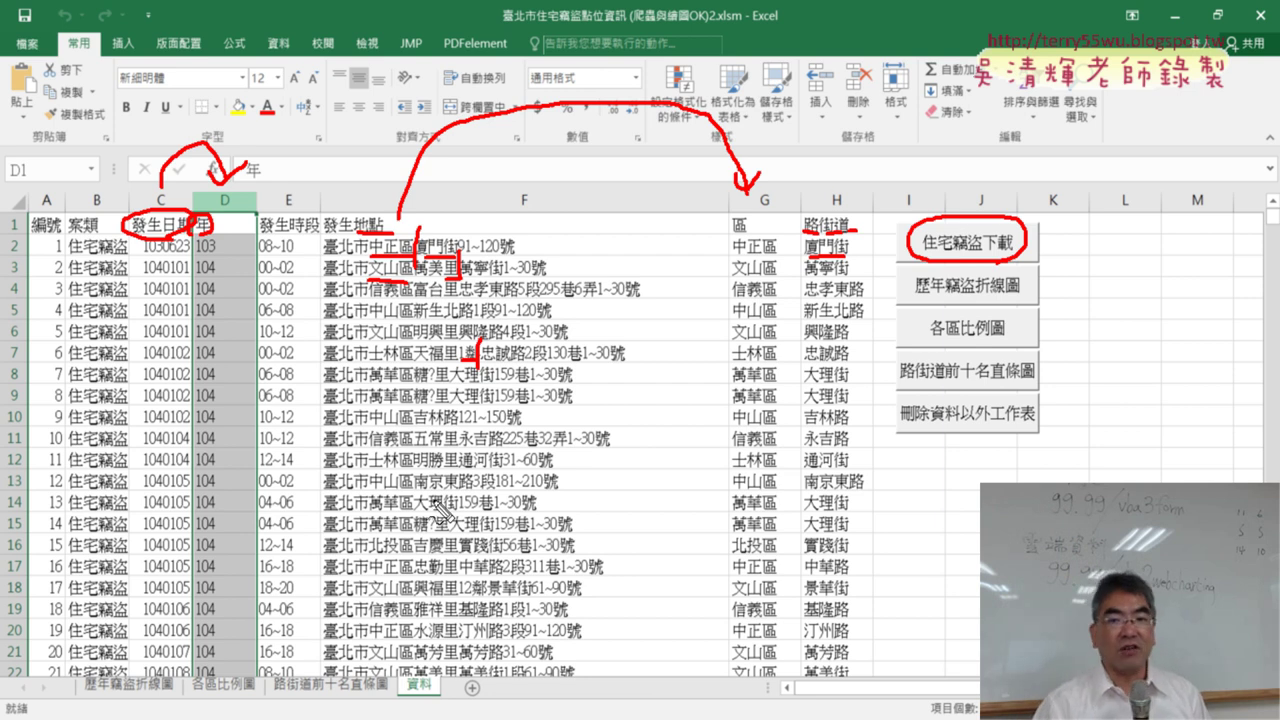
# Step: Clear the ink, run 住宅竊盜下載, and confirm the data ends at row 3611
pyautogui.press('Escape')
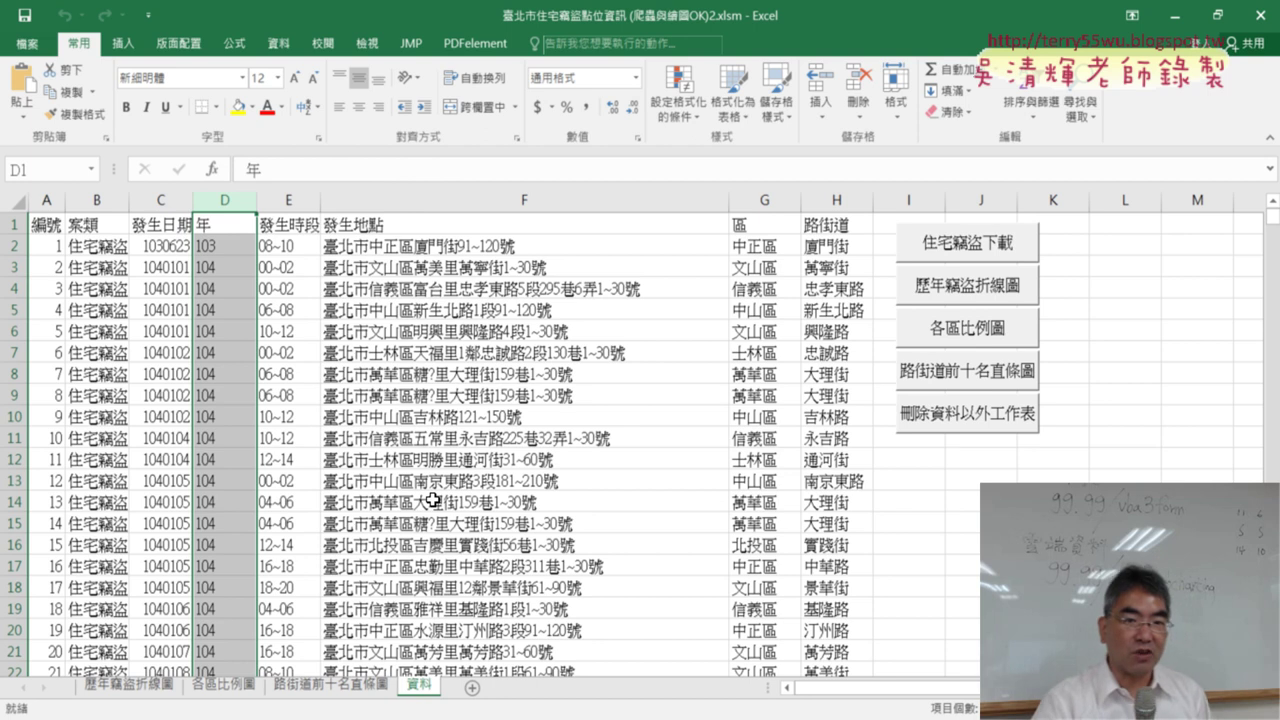
pyautogui.click(966, 258)
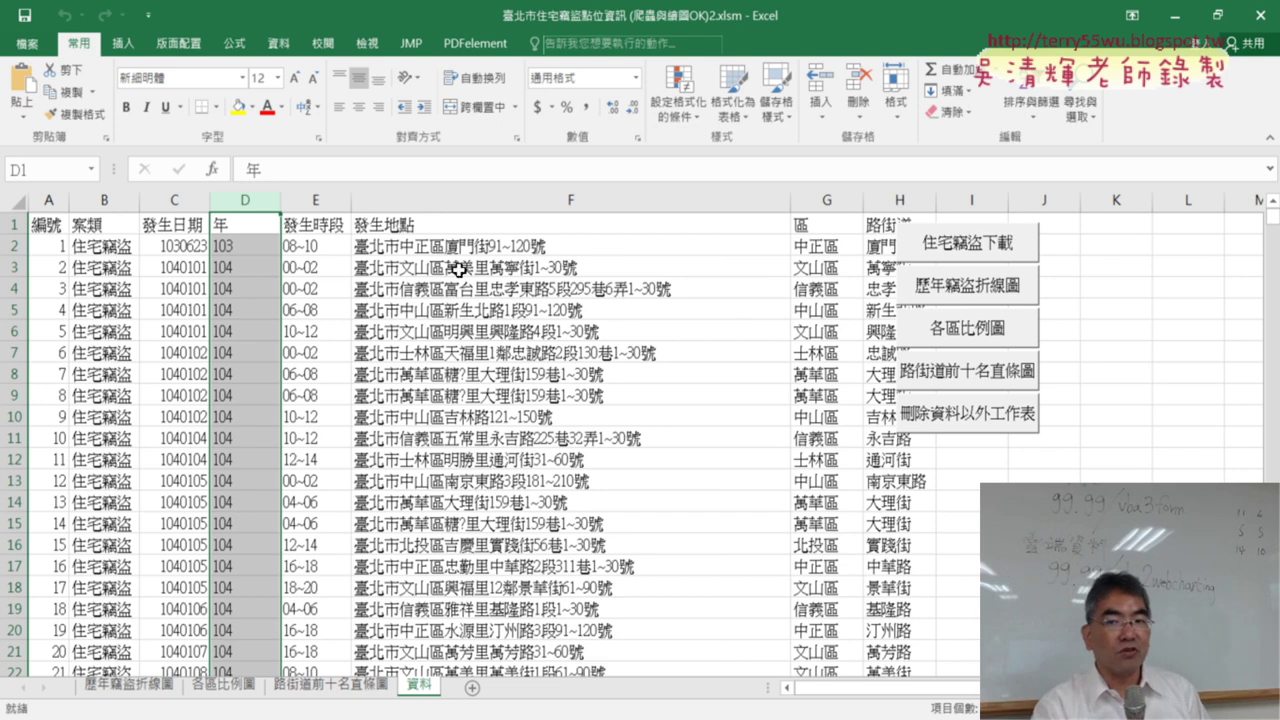
pyautogui.click(52, 221)
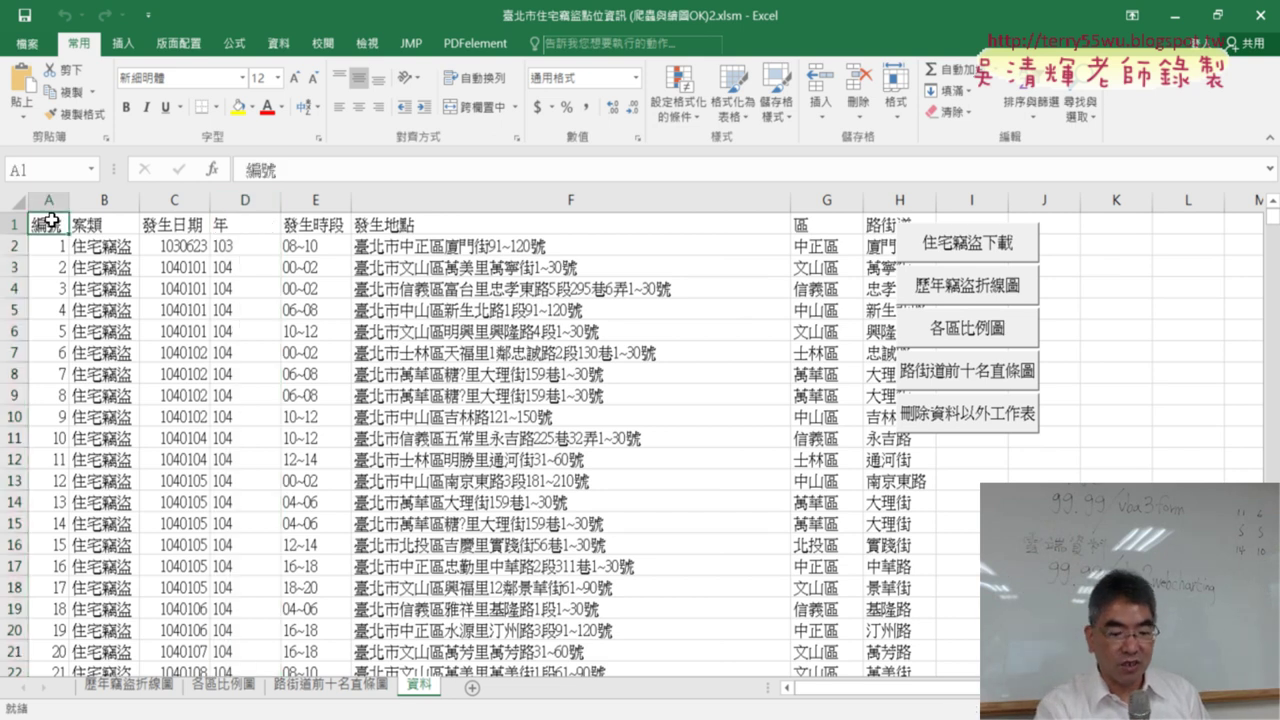
pyautogui.hotkey('ctrl', 'Down')
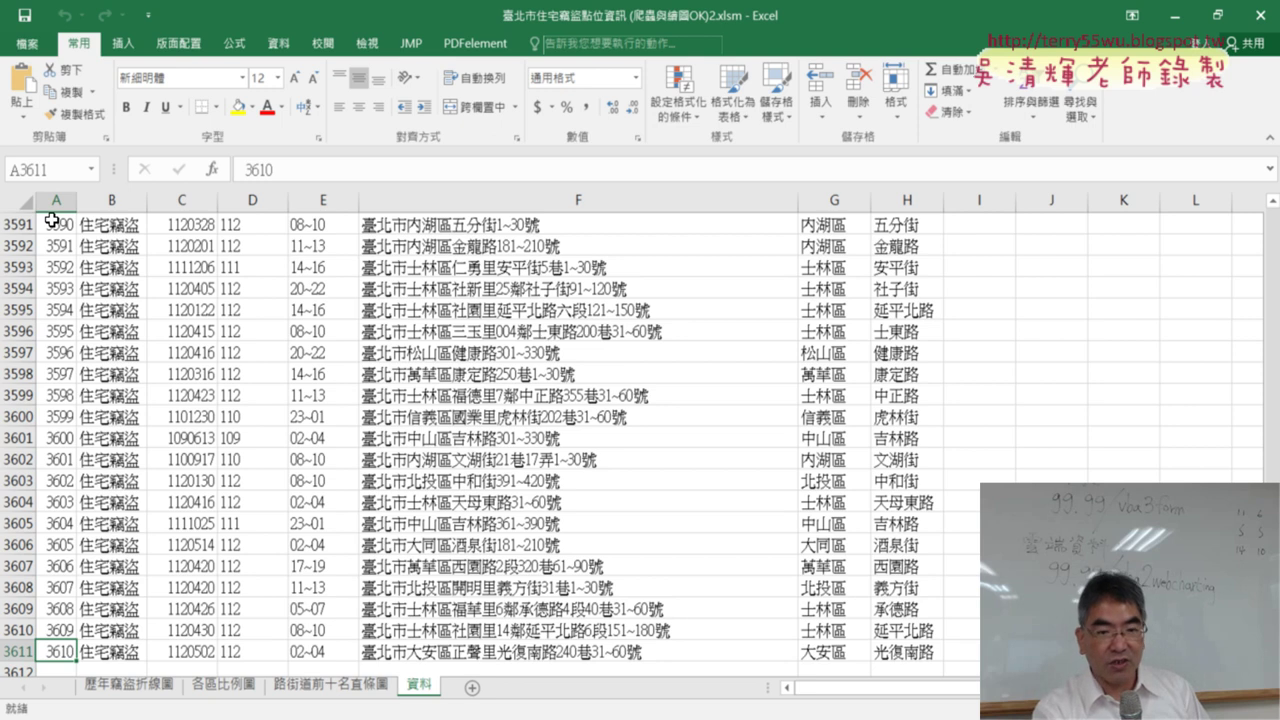
pyautogui.hotkey('ctrl', 'Up')
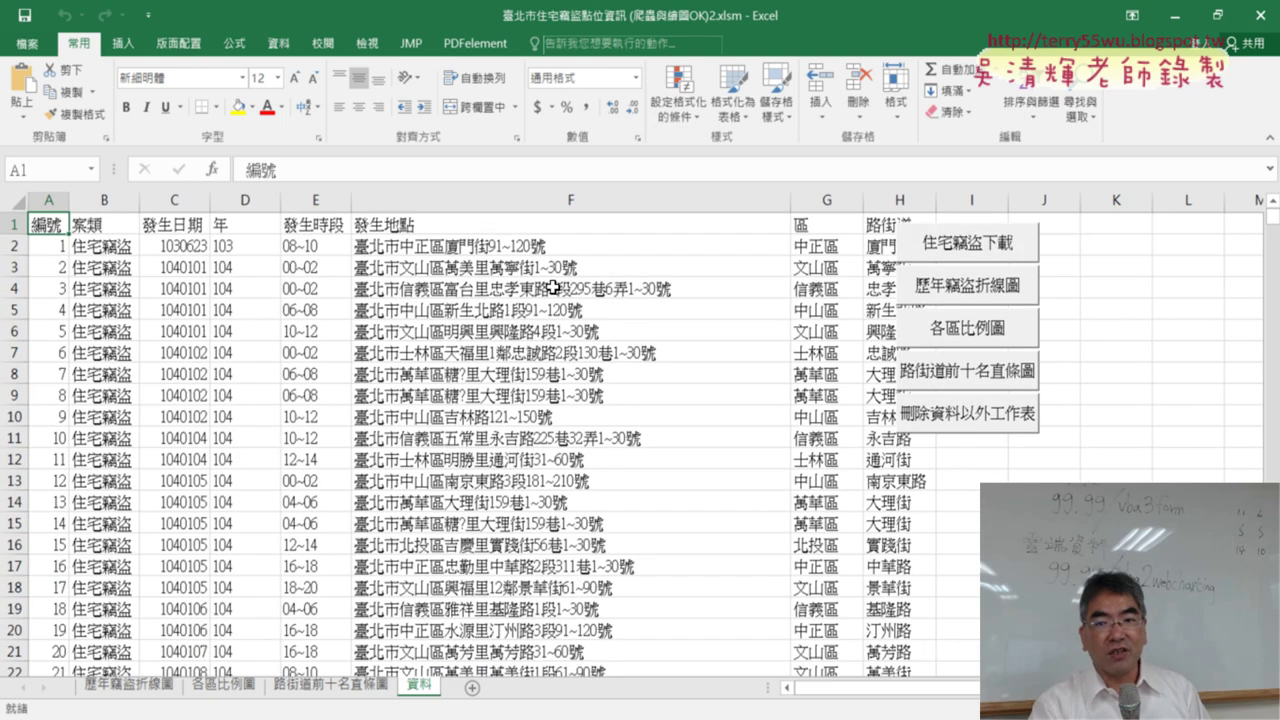
# Step: Delete the 歷年竊盜折線圖 and 各區比例圖 chart sheets
pyautogui.click(155, 688)
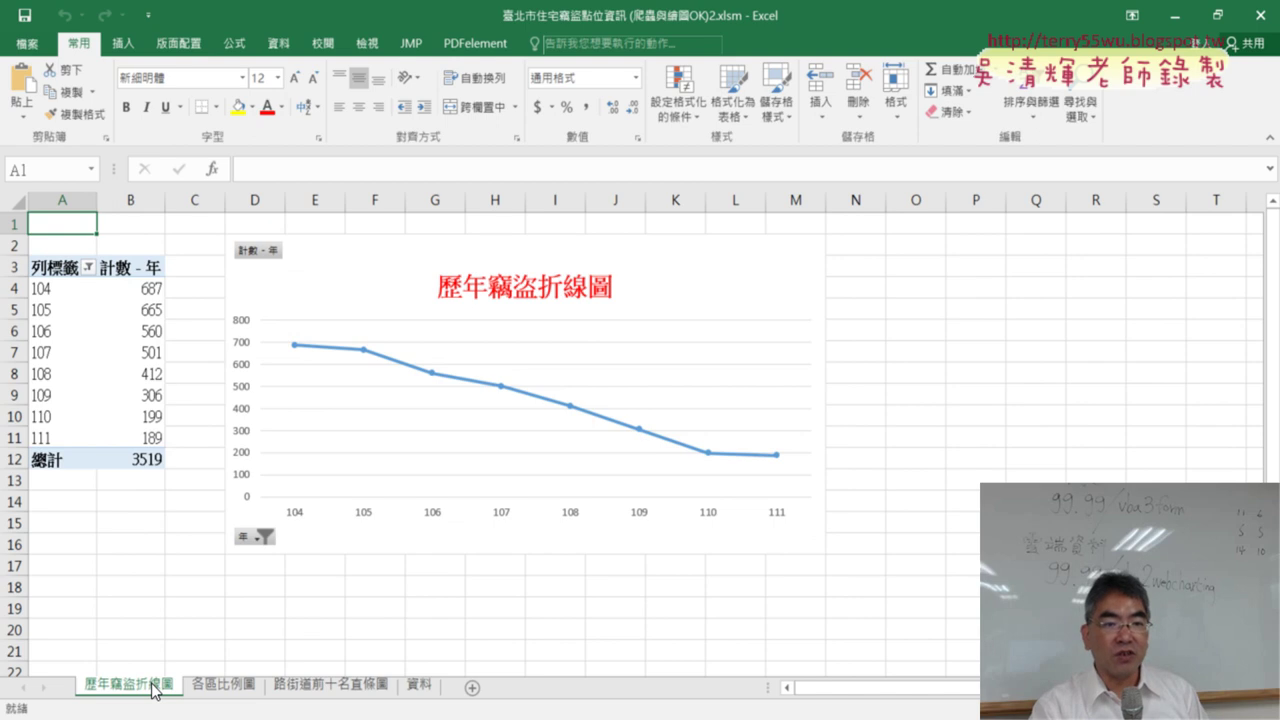
pyautogui.rightClick(155, 688)
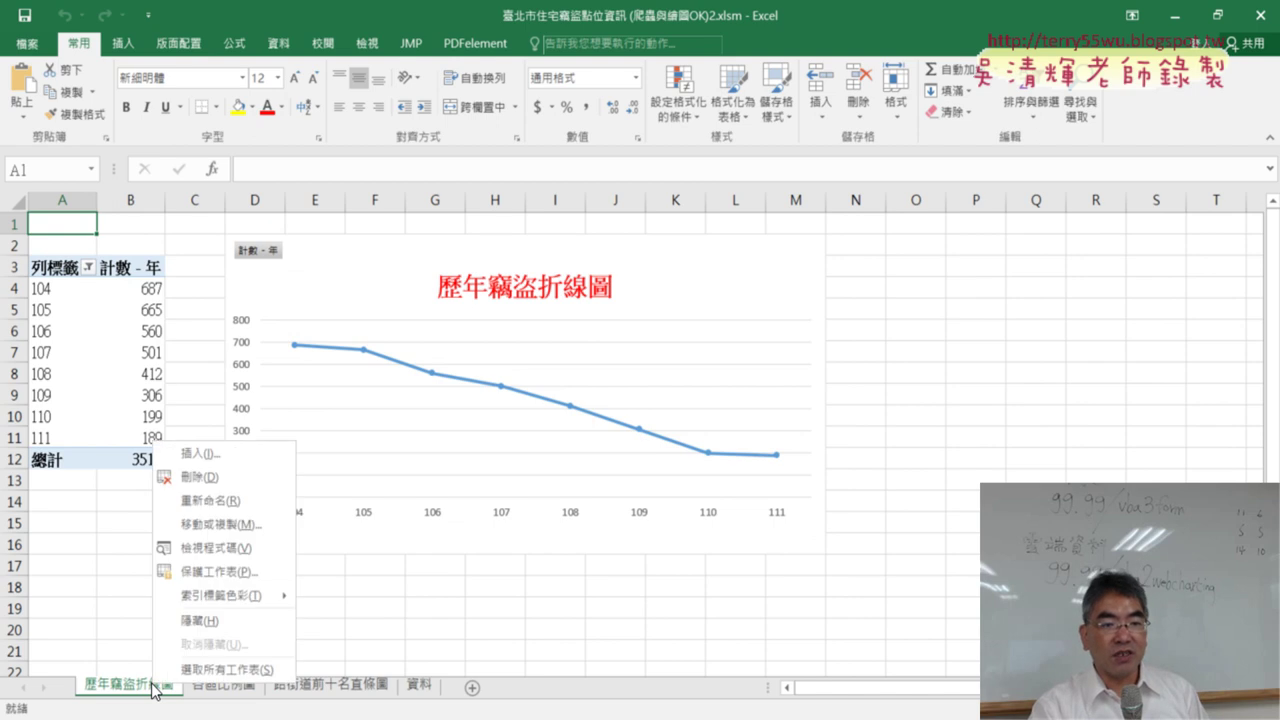
pyautogui.click(210, 476)
pyautogui.click(603, 425)
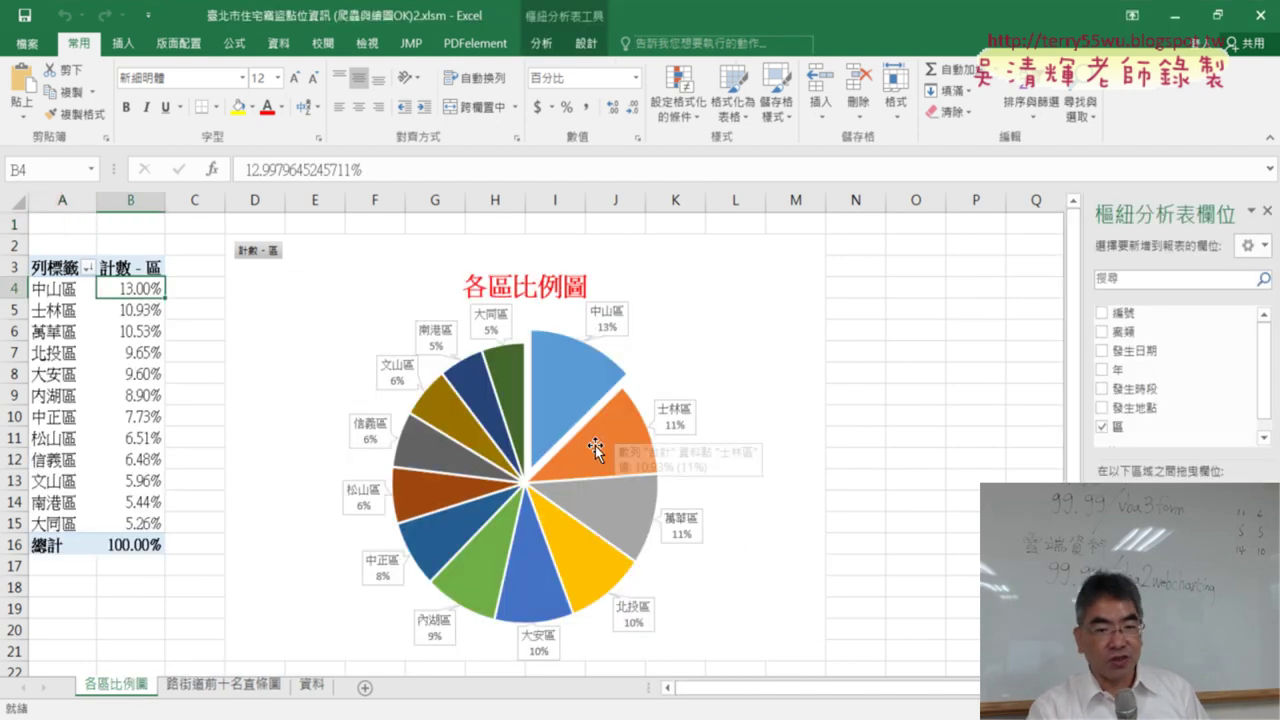
pyautogui.rightClick(112, 690)
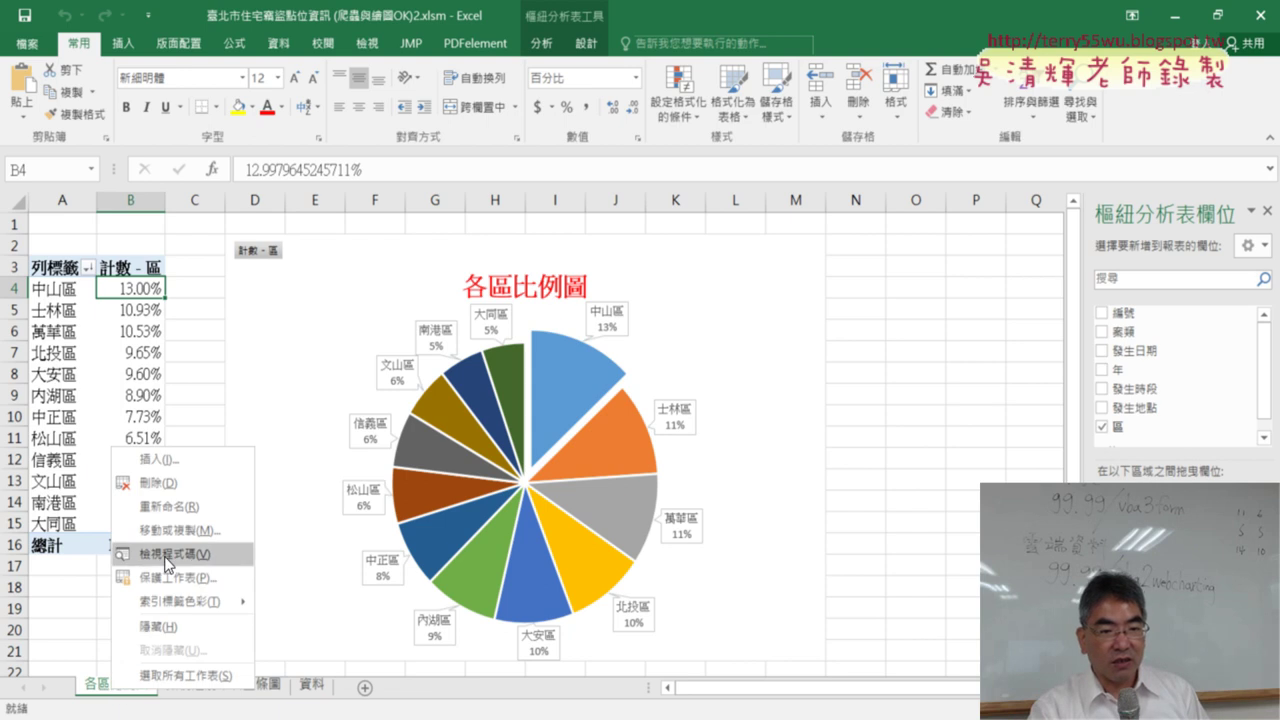
pyautogui.click(172, 484)
pyautogui.click(603, 424)
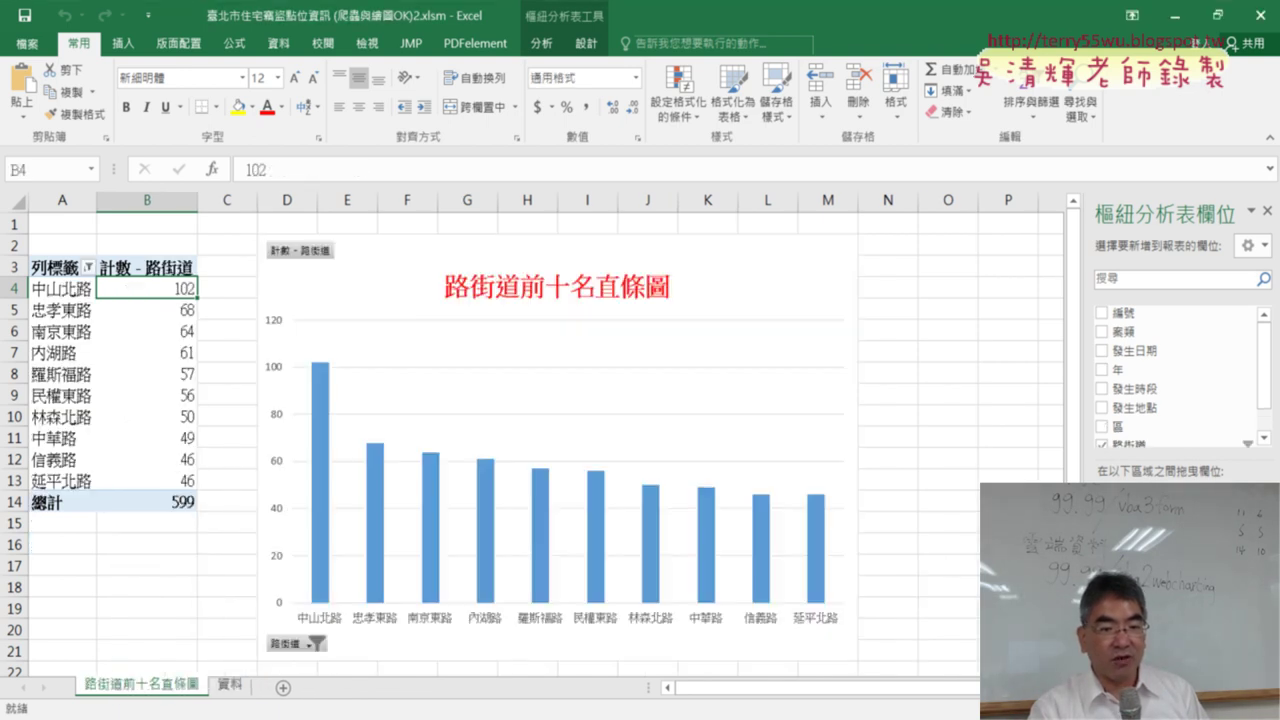
# Step: Delete the 路街道前十名直條圖 sheet and rebuild the yearly line chart (104–111, total 3519)
pyautogui.rightClick(148, 694)
pyautogui.click(175, 478)
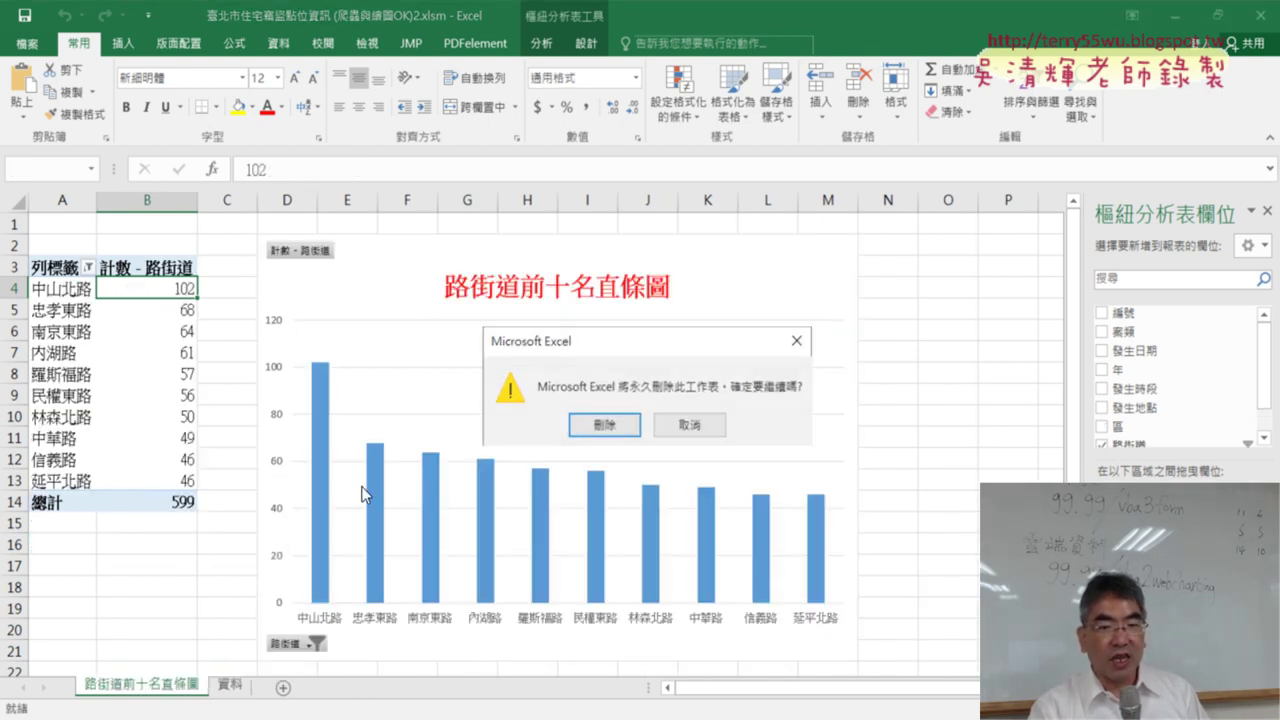
pyautogui.click(603, 424)
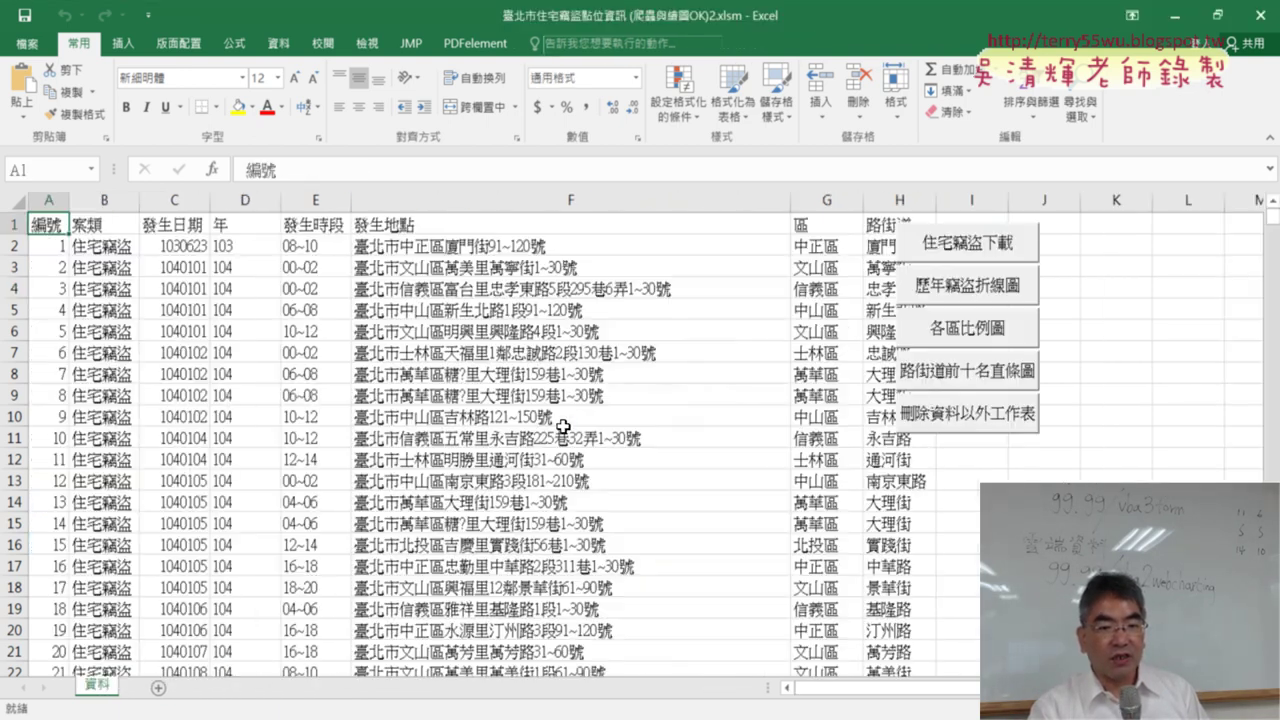
pyautogui.click(998, 295)
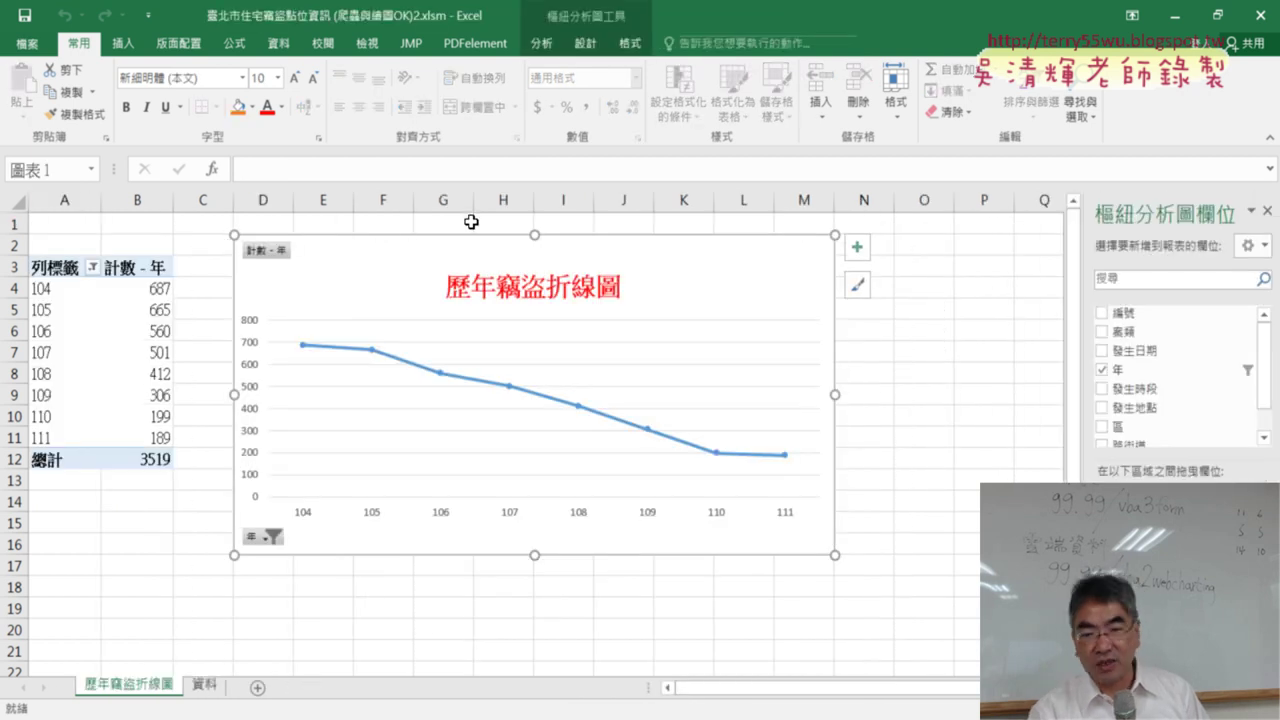
# Step: Build the 各區比例圖 pie and 路街道前十名直條圖 bar chart sheets, returning to 資料 after each
pyautogui.click(205, 685)
pyautogui.click(978, 336)
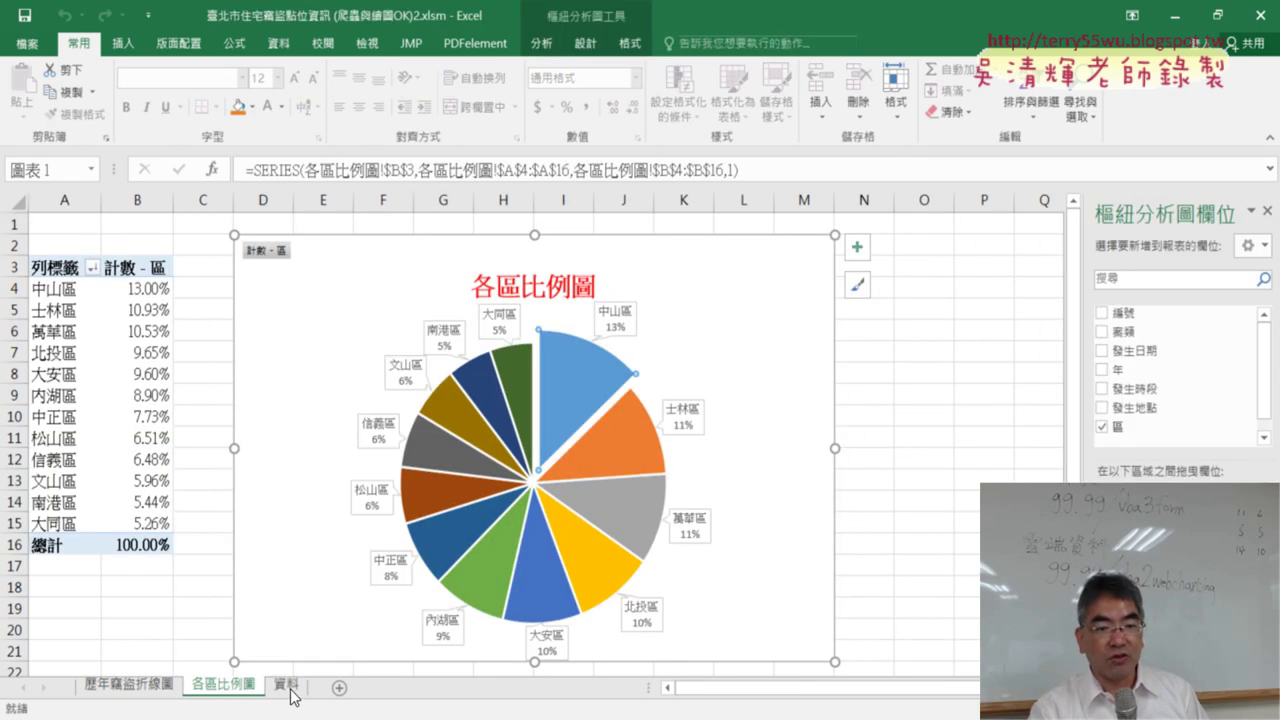
pyautogui.click(288, 686)
pyautogui.click(988, 376)
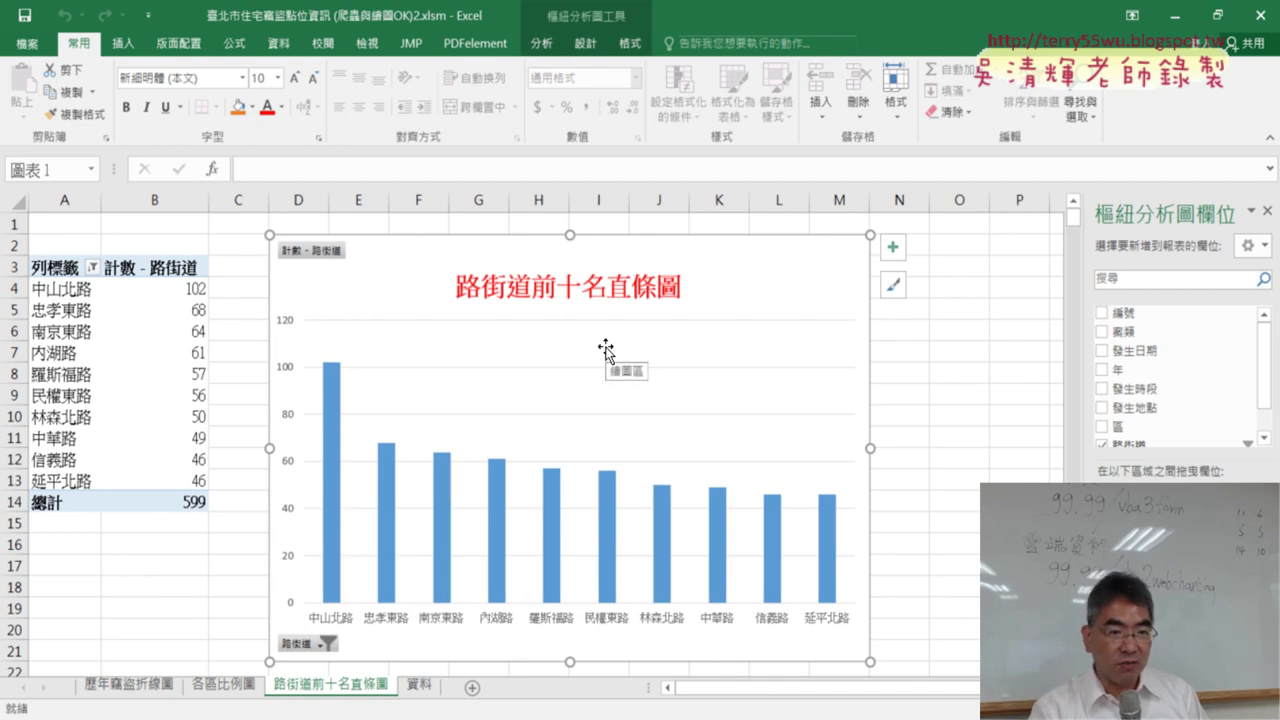
pyautogui.click(40, 291)
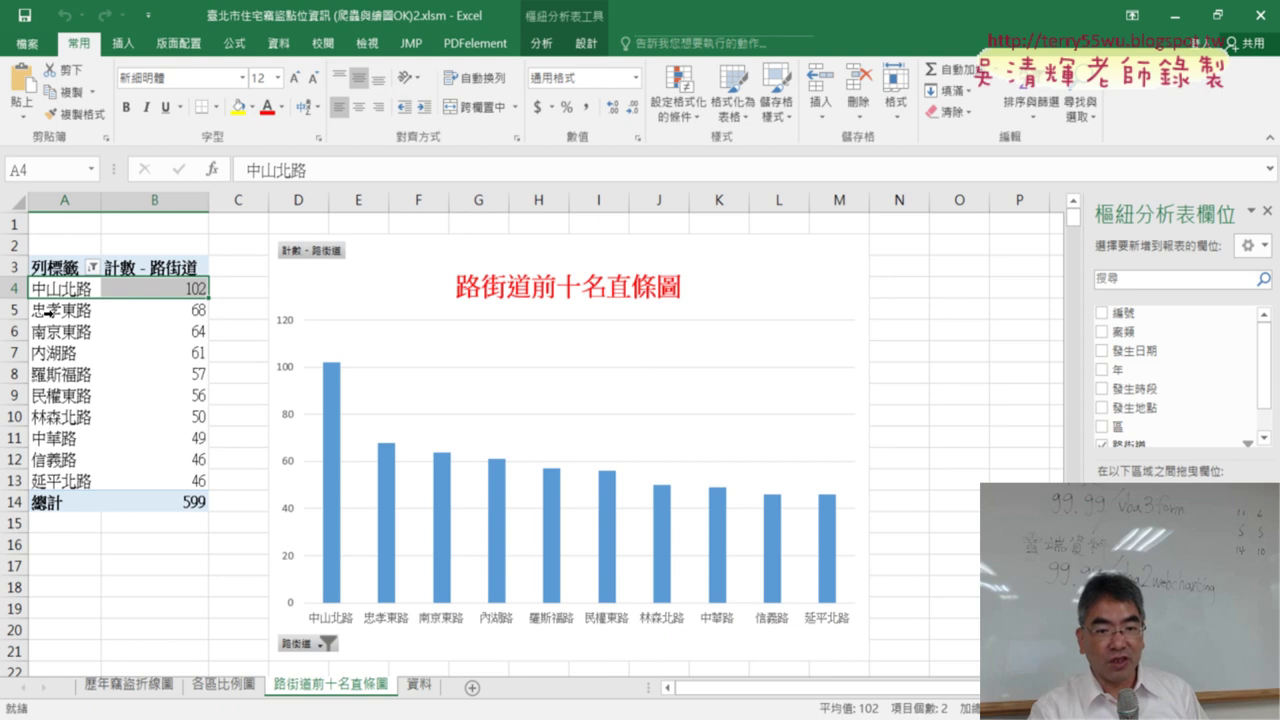
pyautogui.click(420, 686)
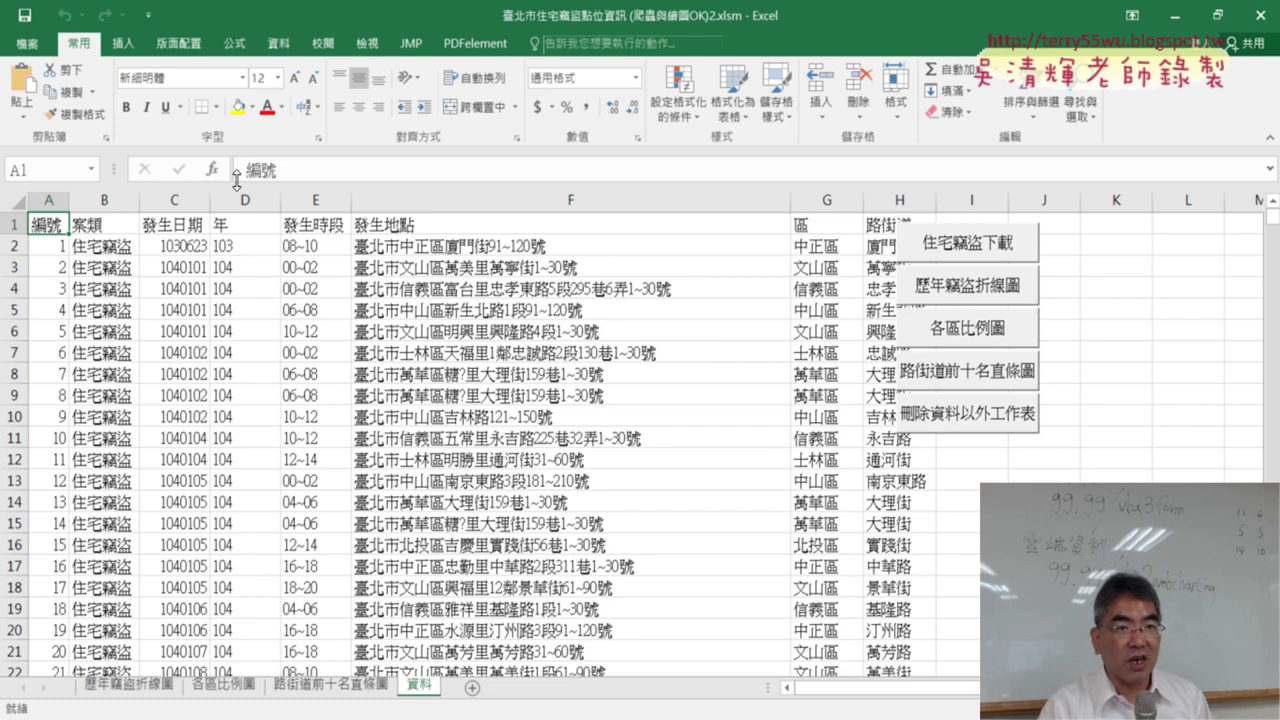
# Step: Create the blank workbook 活頁簿1 from File > 新增 > 空白活頁簿
pyautogui.click(30, 45)
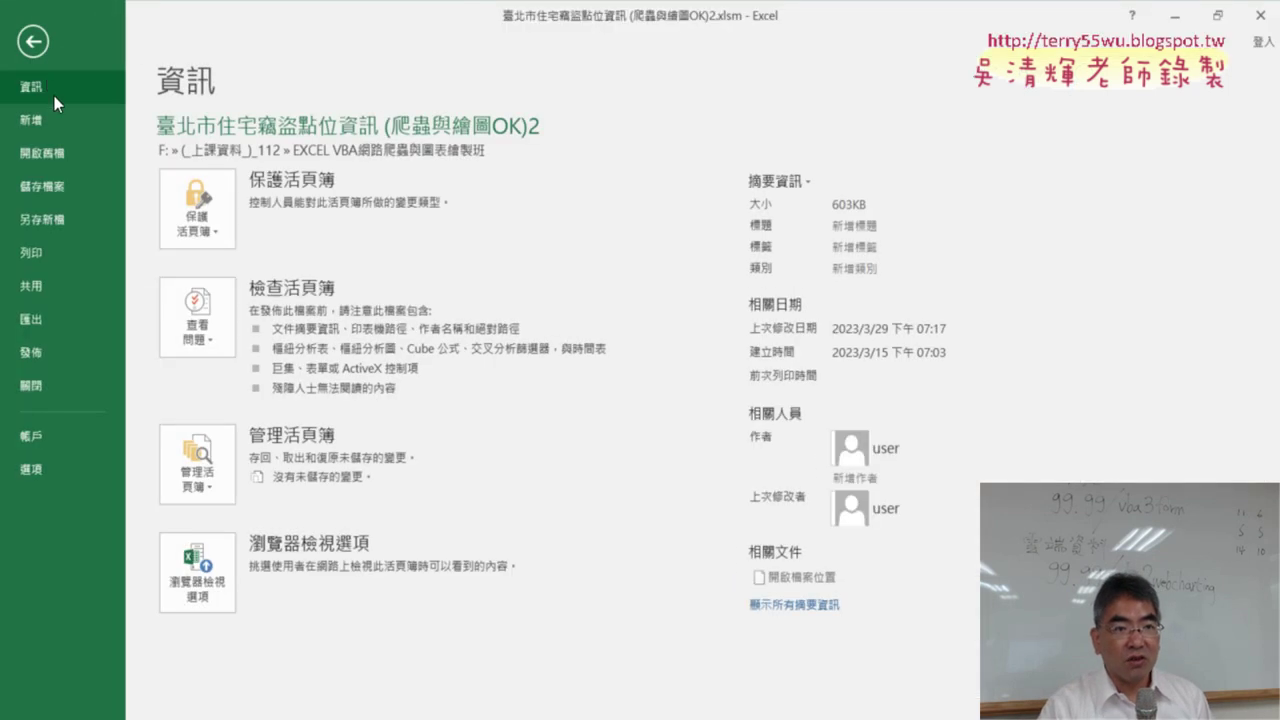
pyautogui.click(49, 123)
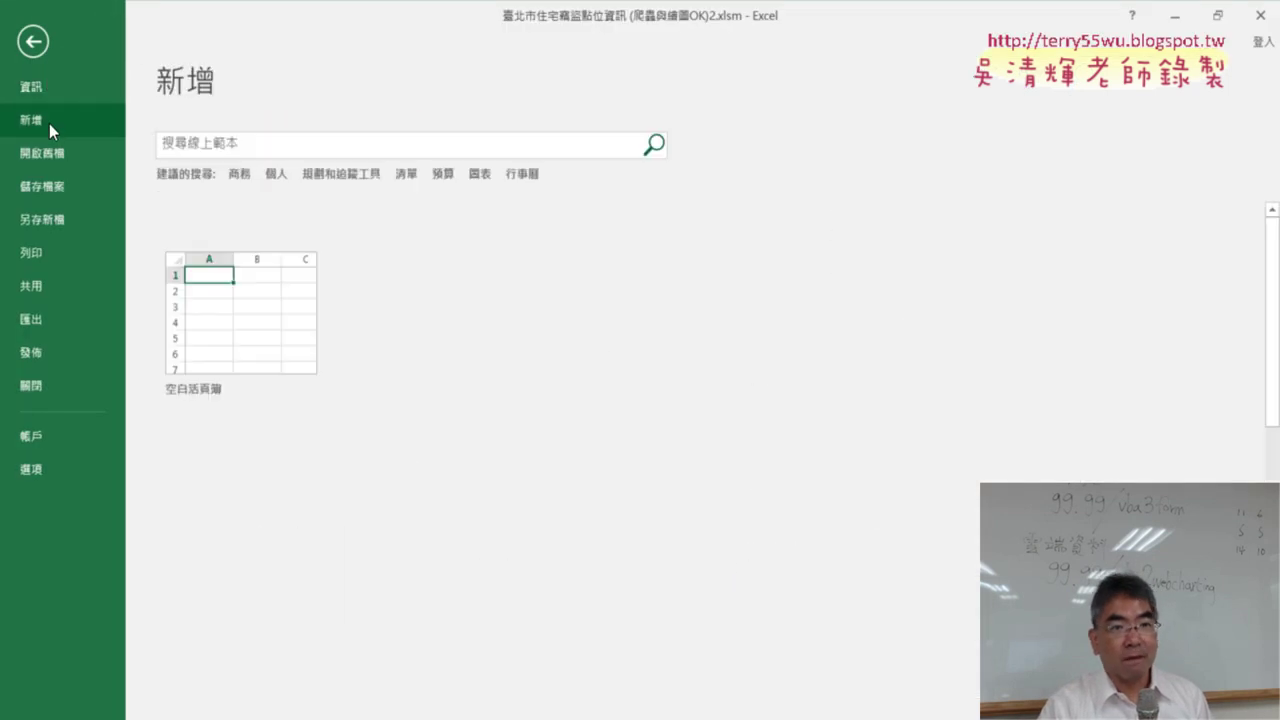
pyautogui.click(229, 327)
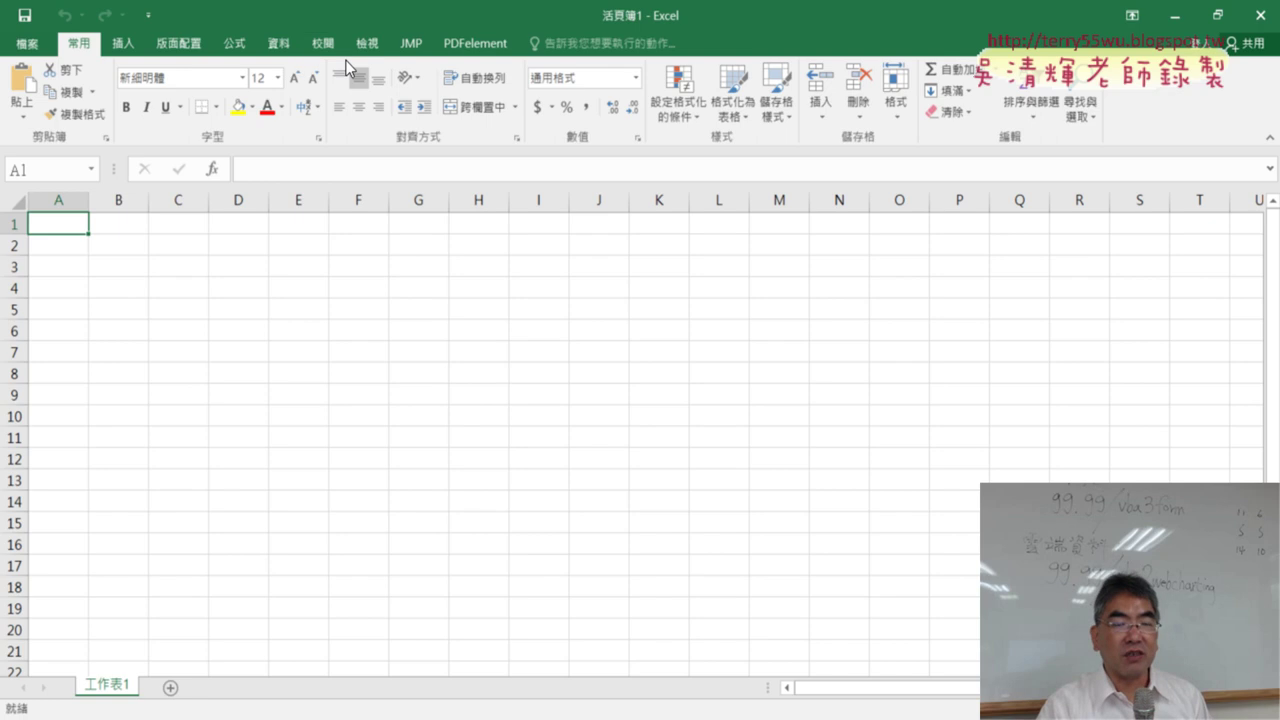
# Step: Check 開發人員 under Customize Ribbon in Excel Options so the Developer tab appears
pyautogui.click(153, 16)
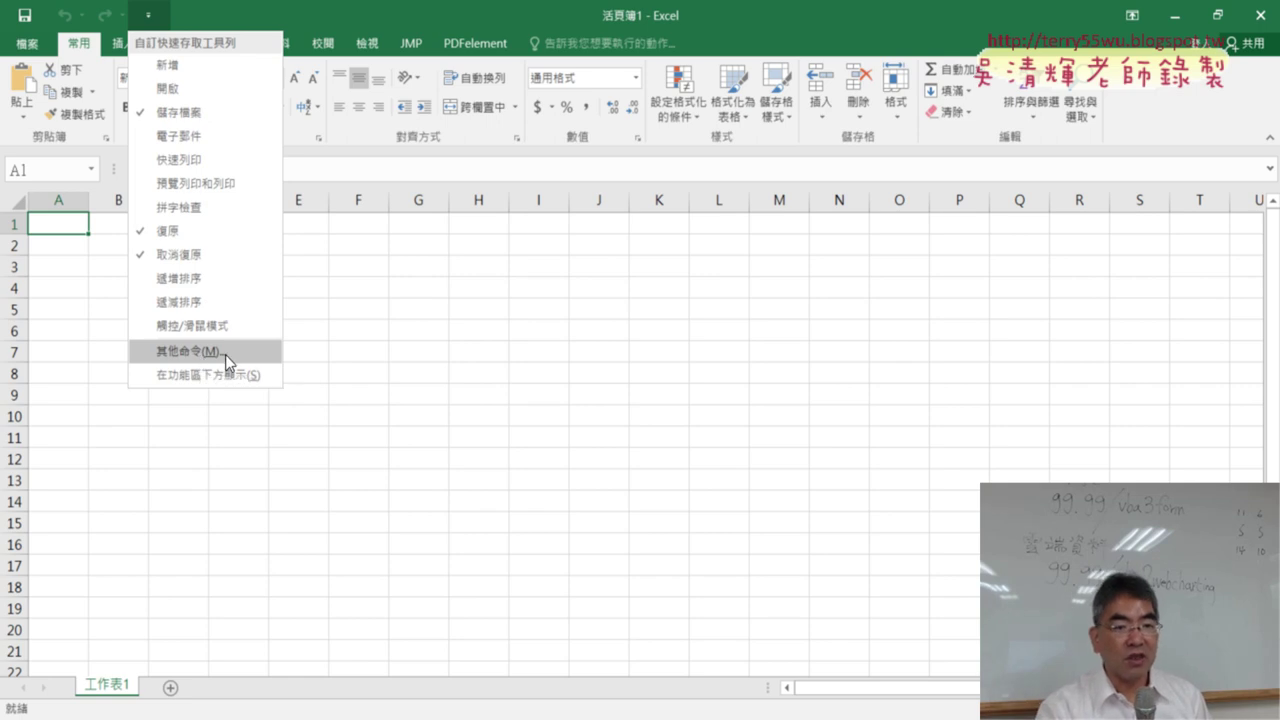
pyautogui.click(230, 354)
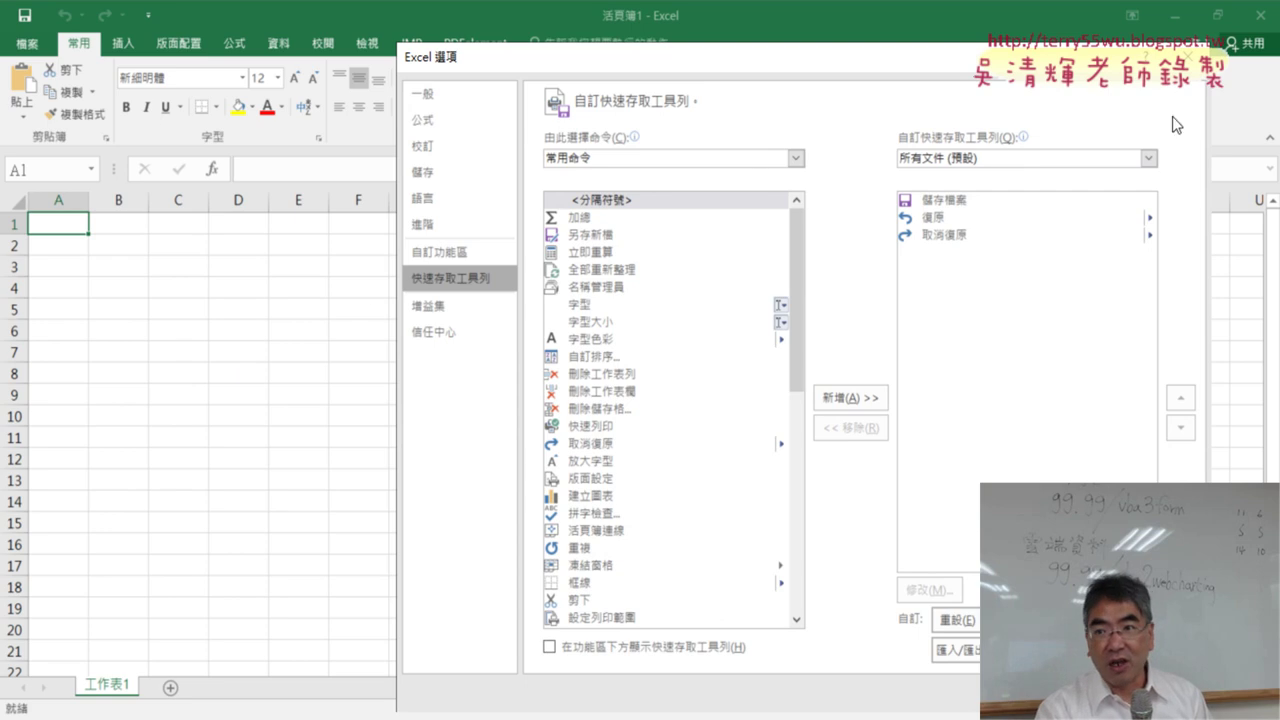
pyautogui.click(1190, 57)
pyautogui.click(147, 15)
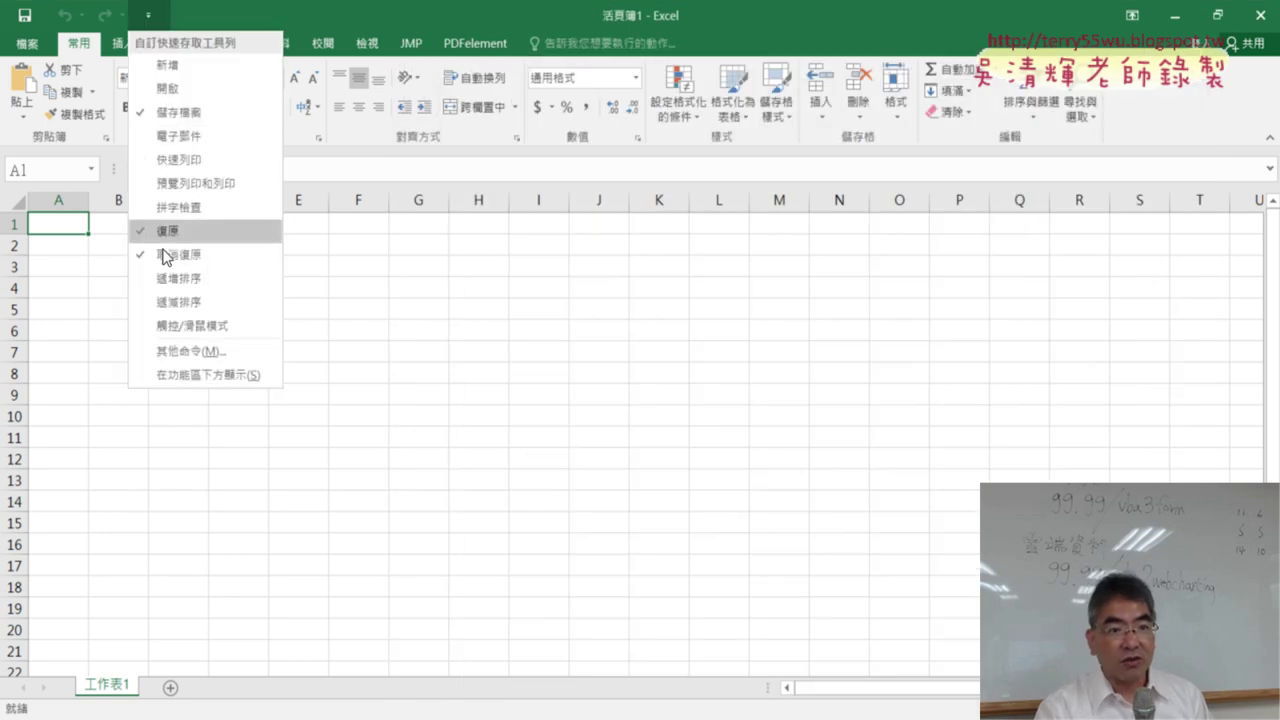
pyautogui.click(171, 359)
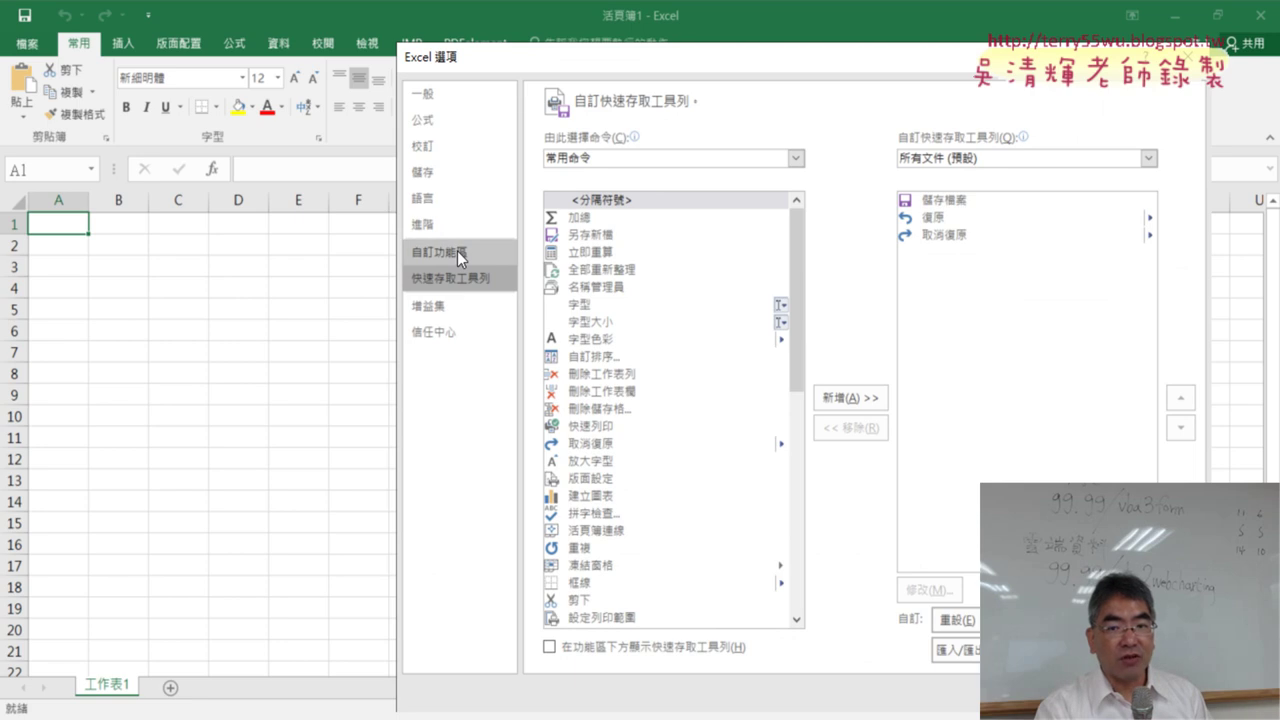
pyautogui.click(457, 251)
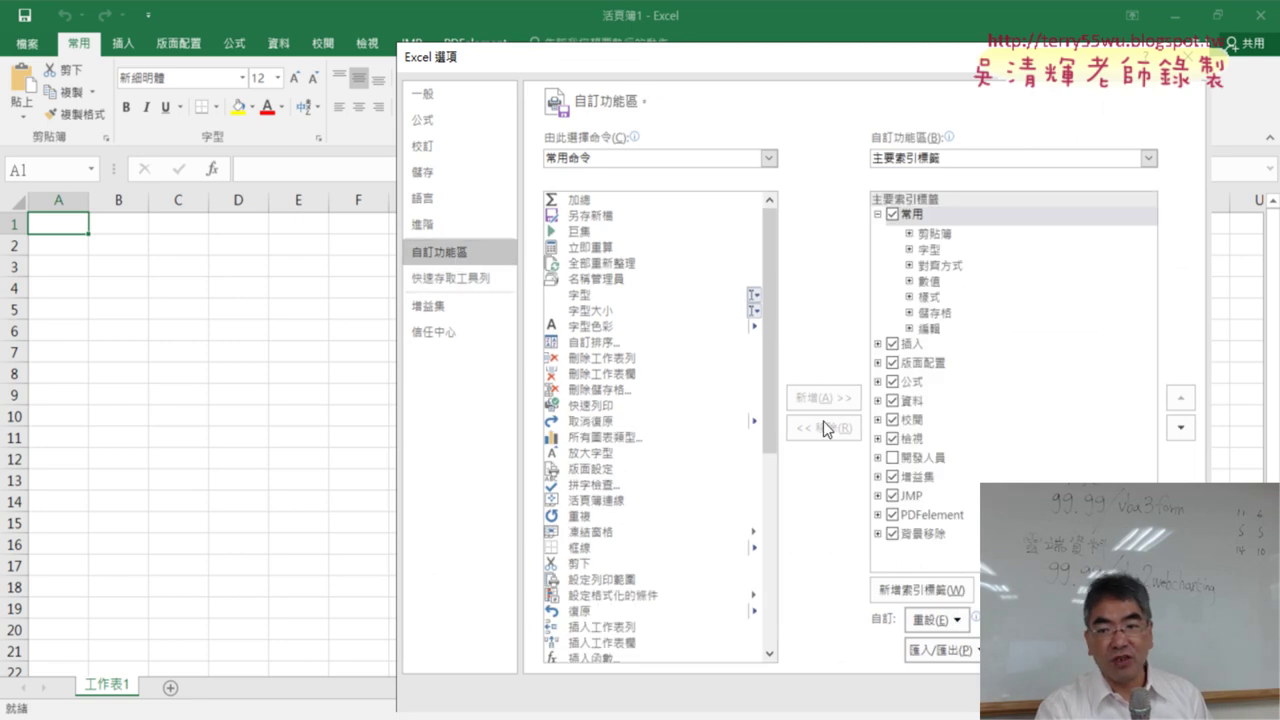
pyautogui.click(897, 462)
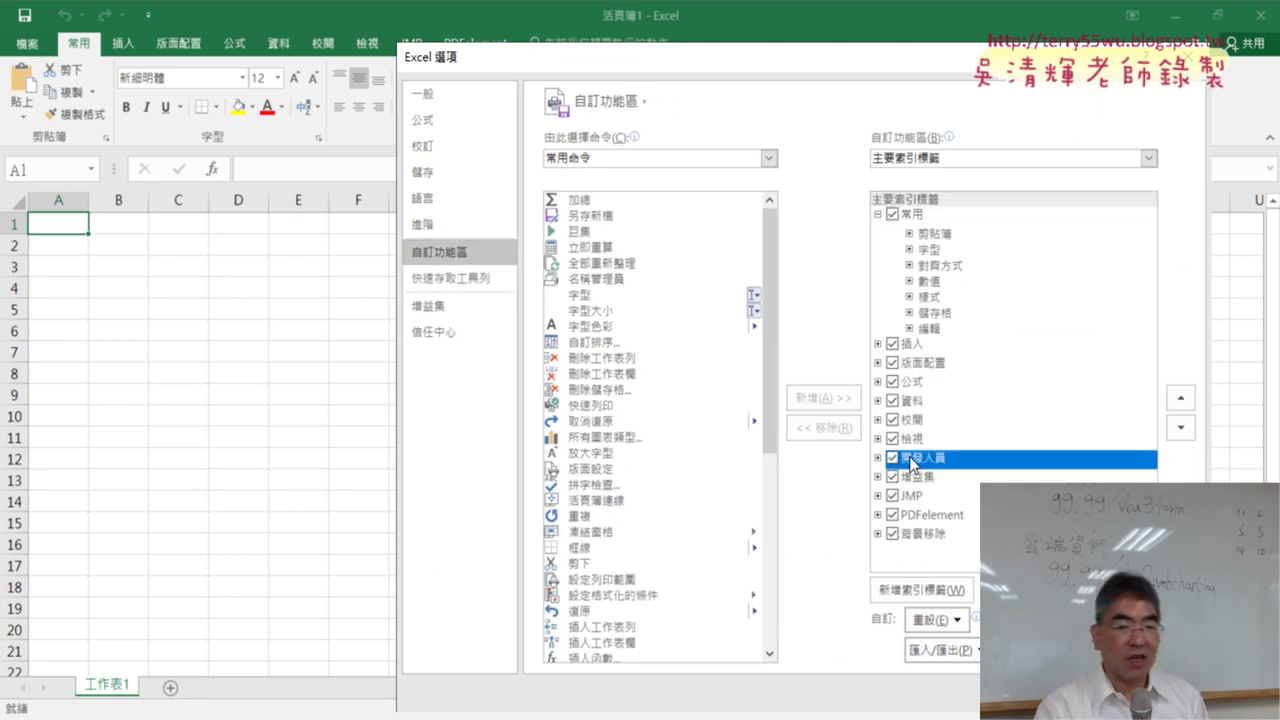
pyautogui.moveTo(903, 465); pyautogui.dragTo(962, 462)
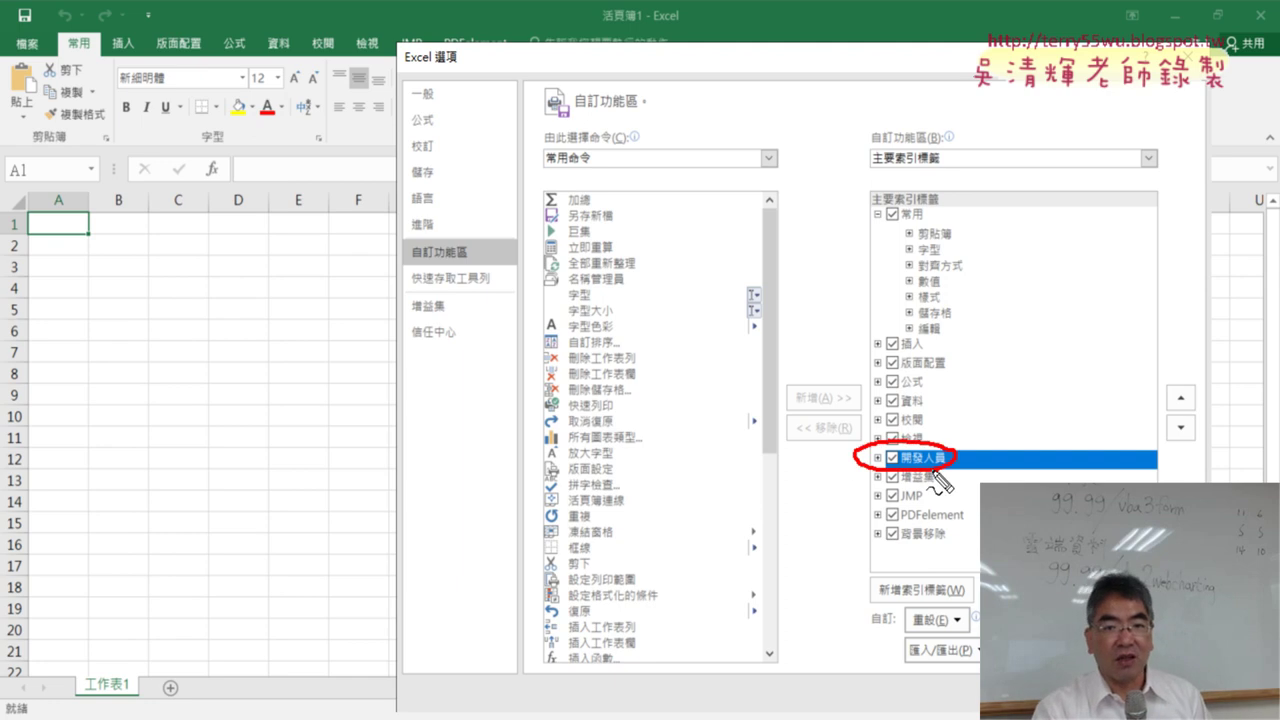
pyautogui.moveTo(444, 280); pyautogui.dragTo(460, 275)
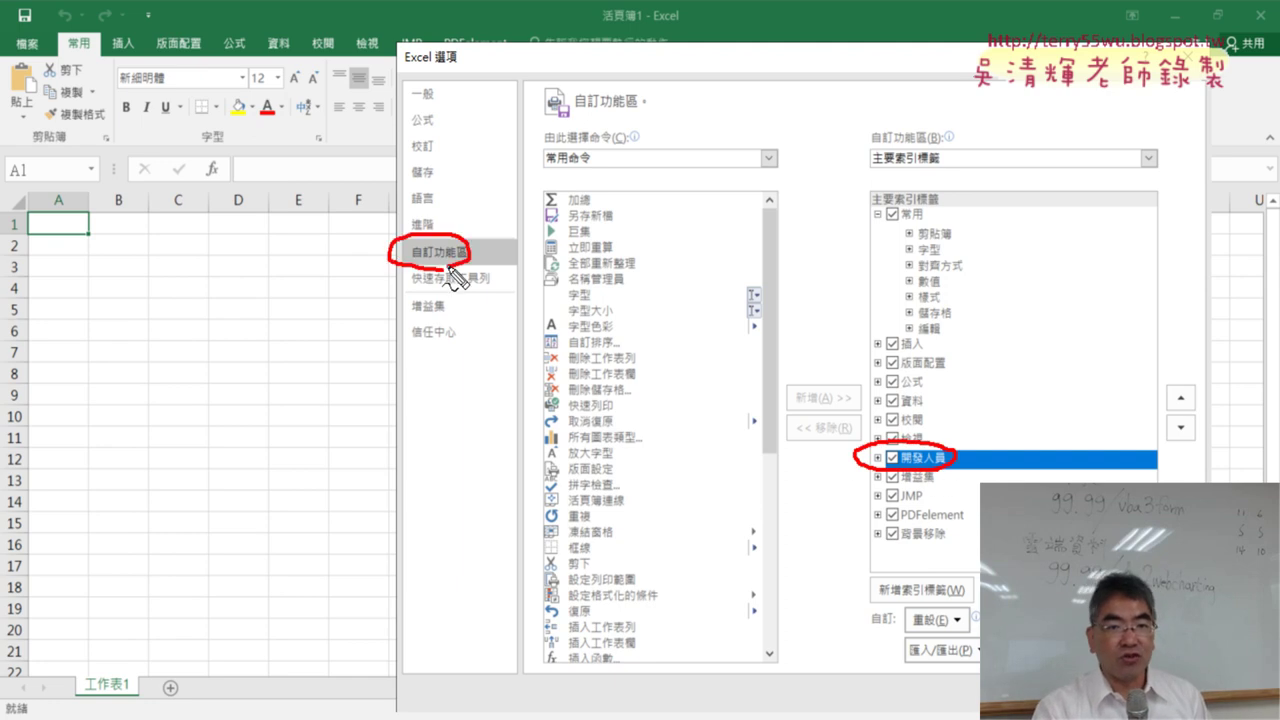
pyautogui.press('Escape')
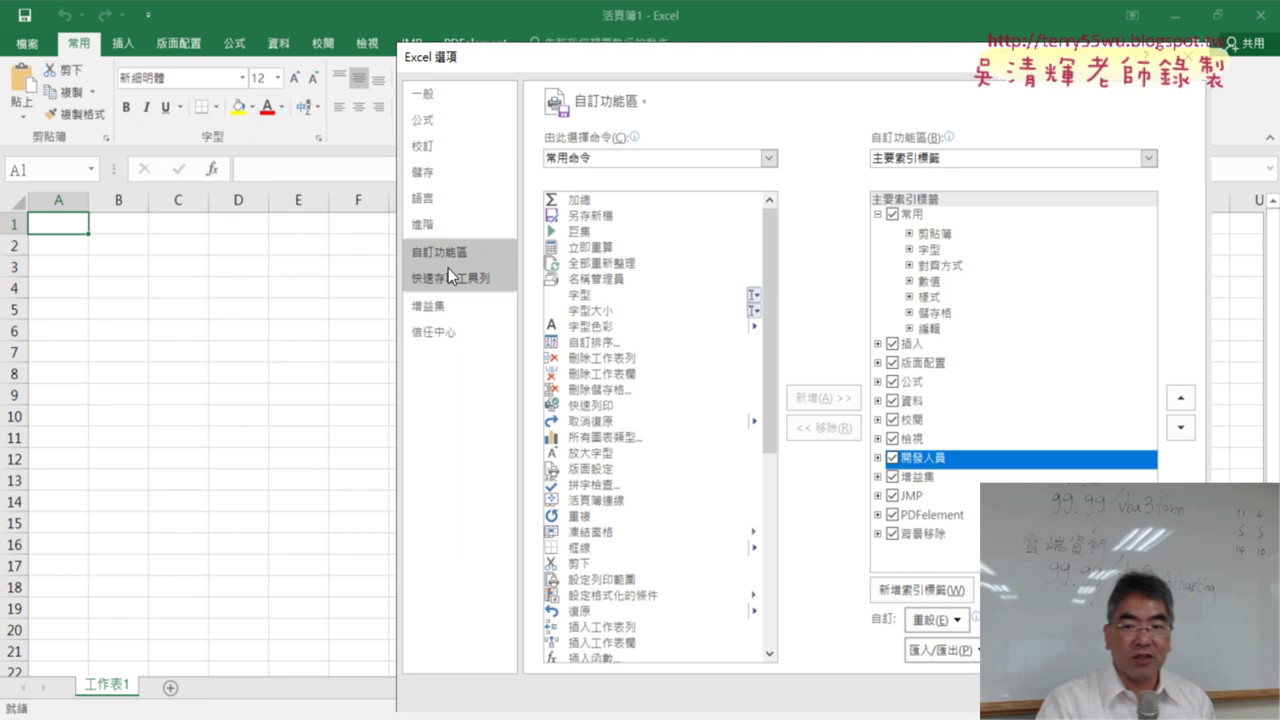
pyautogui.click(1078, 690)
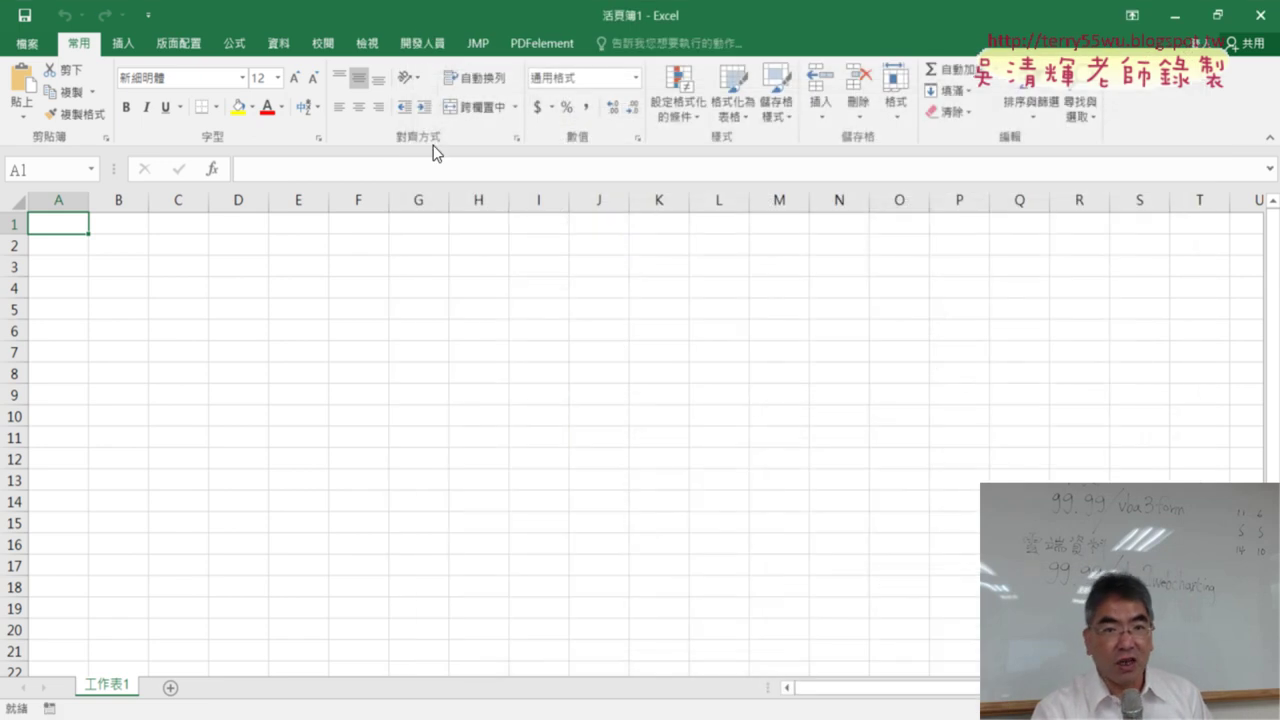
# Step: Open Visual Basic, then close the 臺北市住宅竊盜點位資訊(爬蟲與繪圖OK)2.xlsm workbook
pyautogui.click(418, 44)
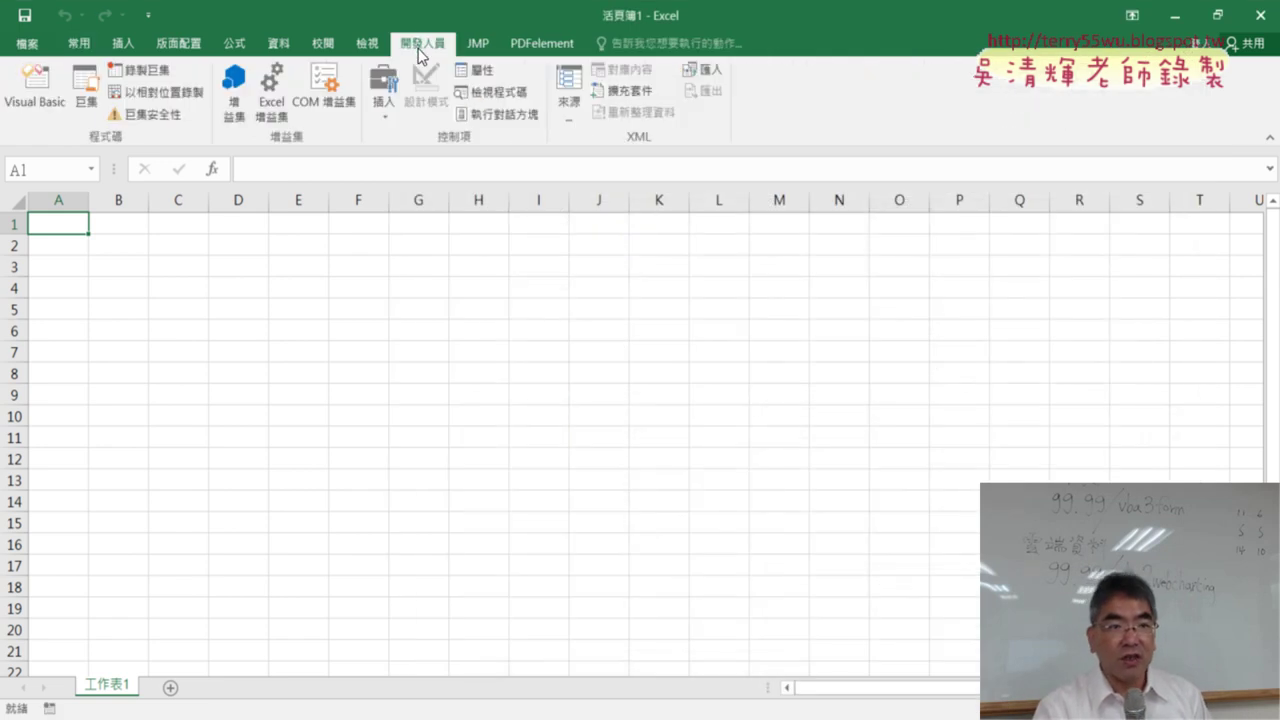
pyautogui.click(35, 99)
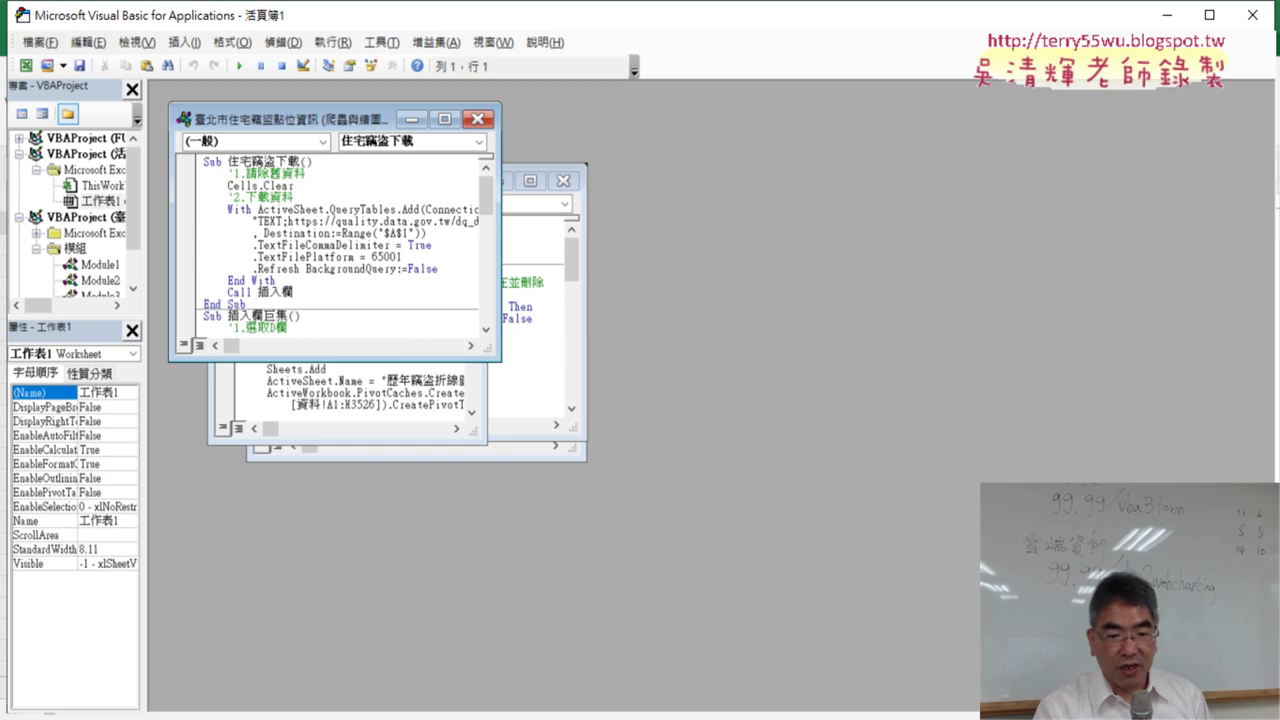
pyautogui.hotkey('alt', 'Tab')
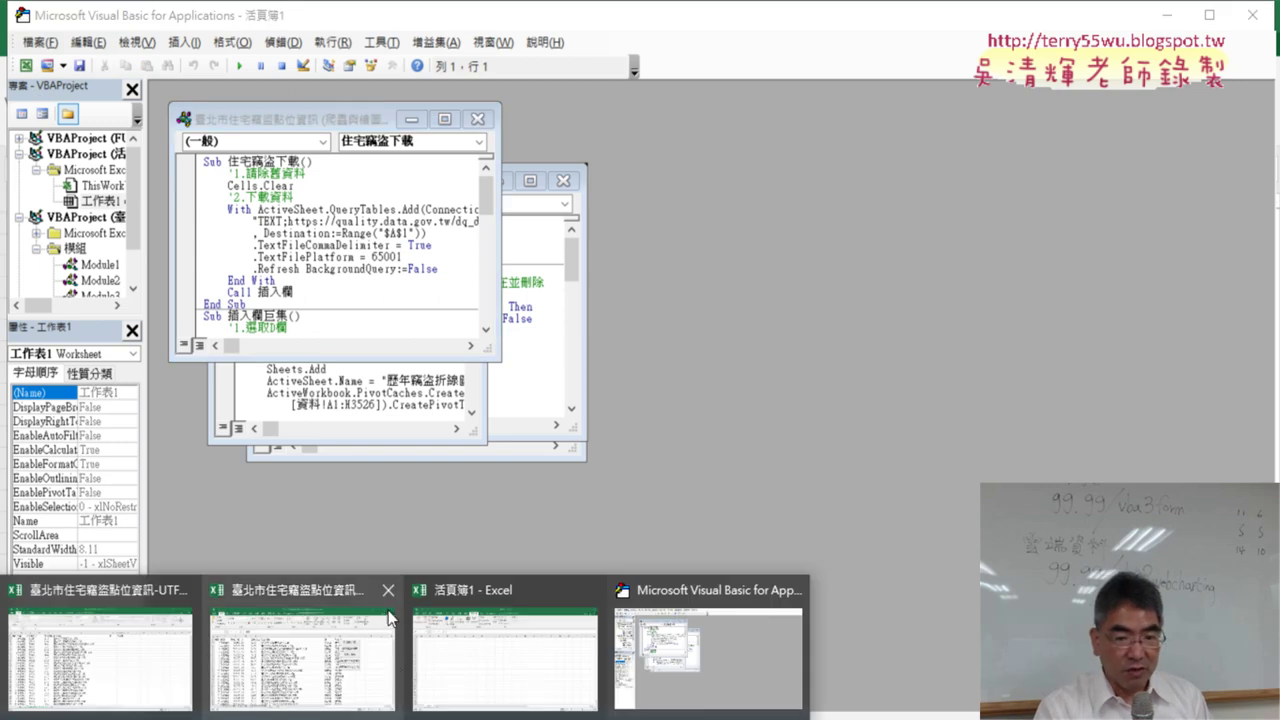
pyautogui.click(390, 612)
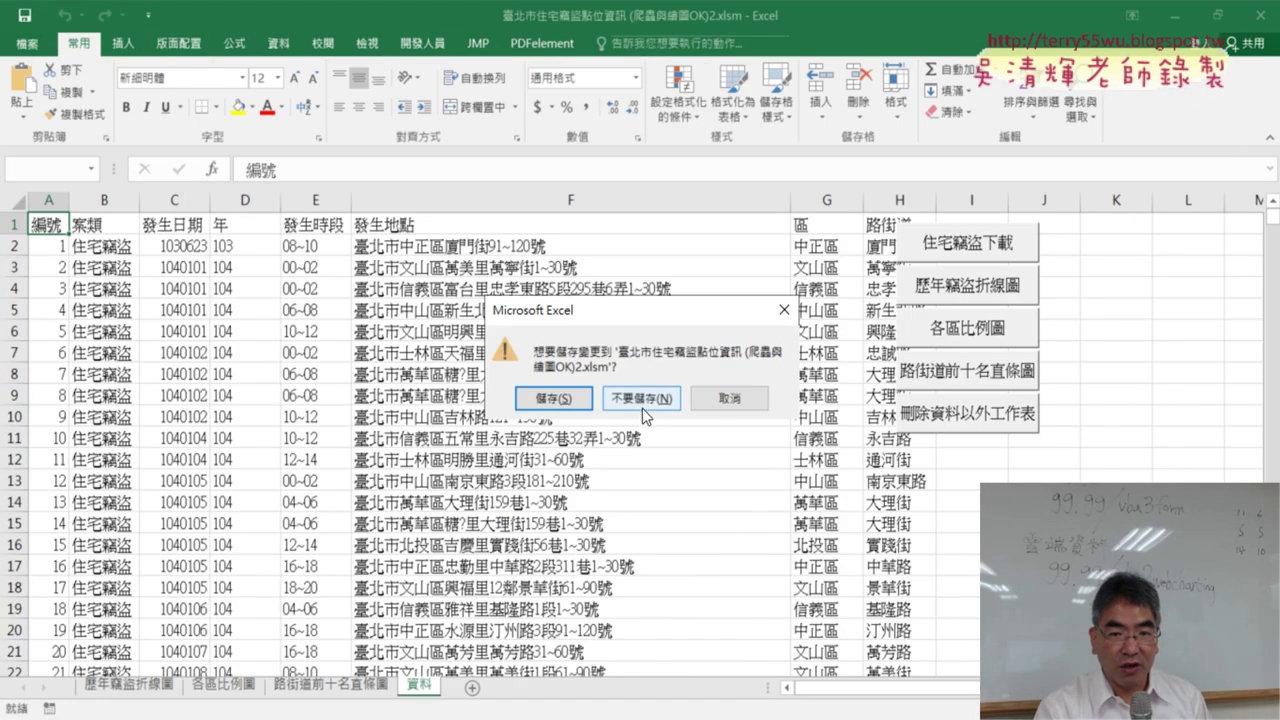
# Step: Close the xlsm and csv burglary workbooks with 不要儲存 and reopen Visual Basic for 活頁簿1
pyautogui.click(641, 400)
pyautogui.hotkey('alt', 'Tab')
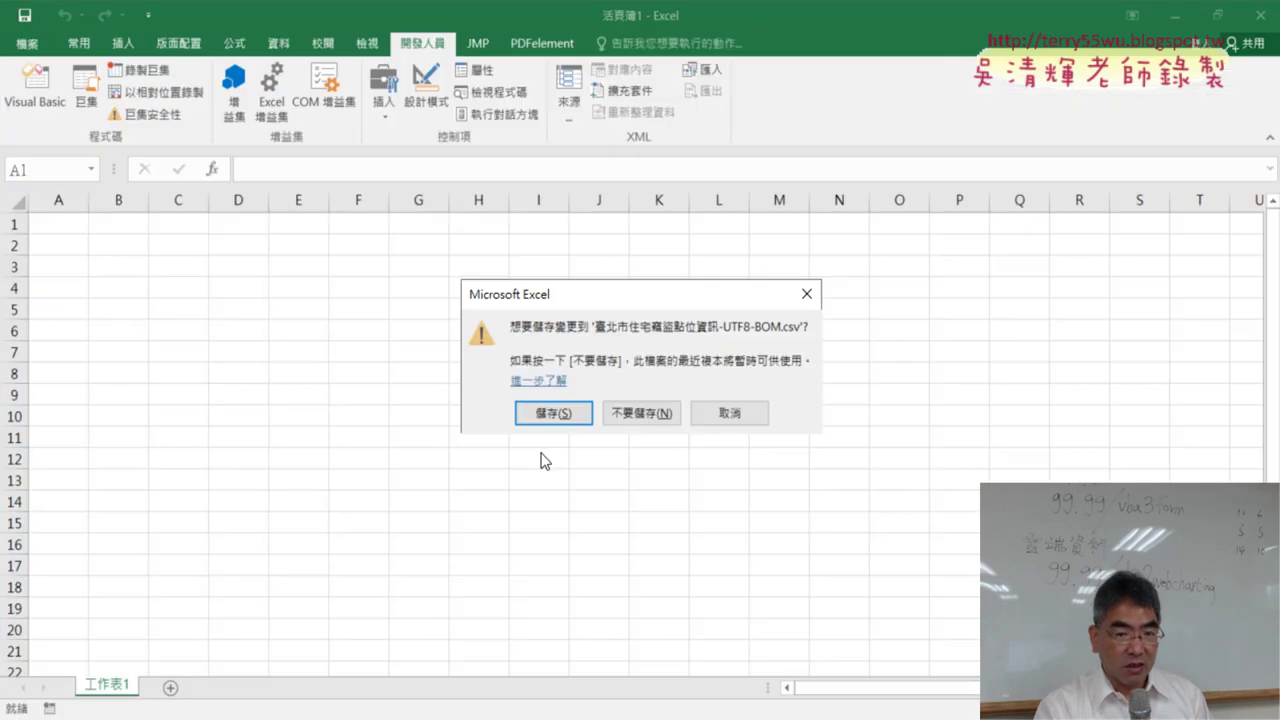
pyautogui.click(634, 409)
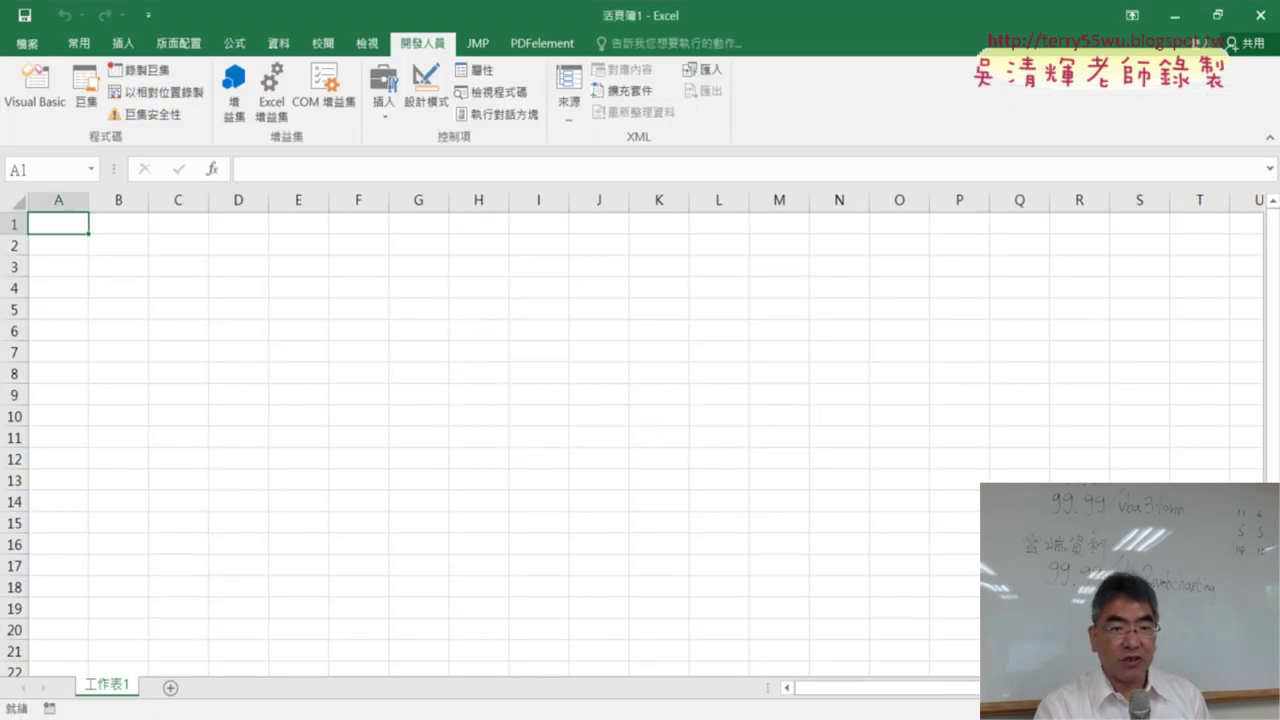
pyautogui.click(43, 98)
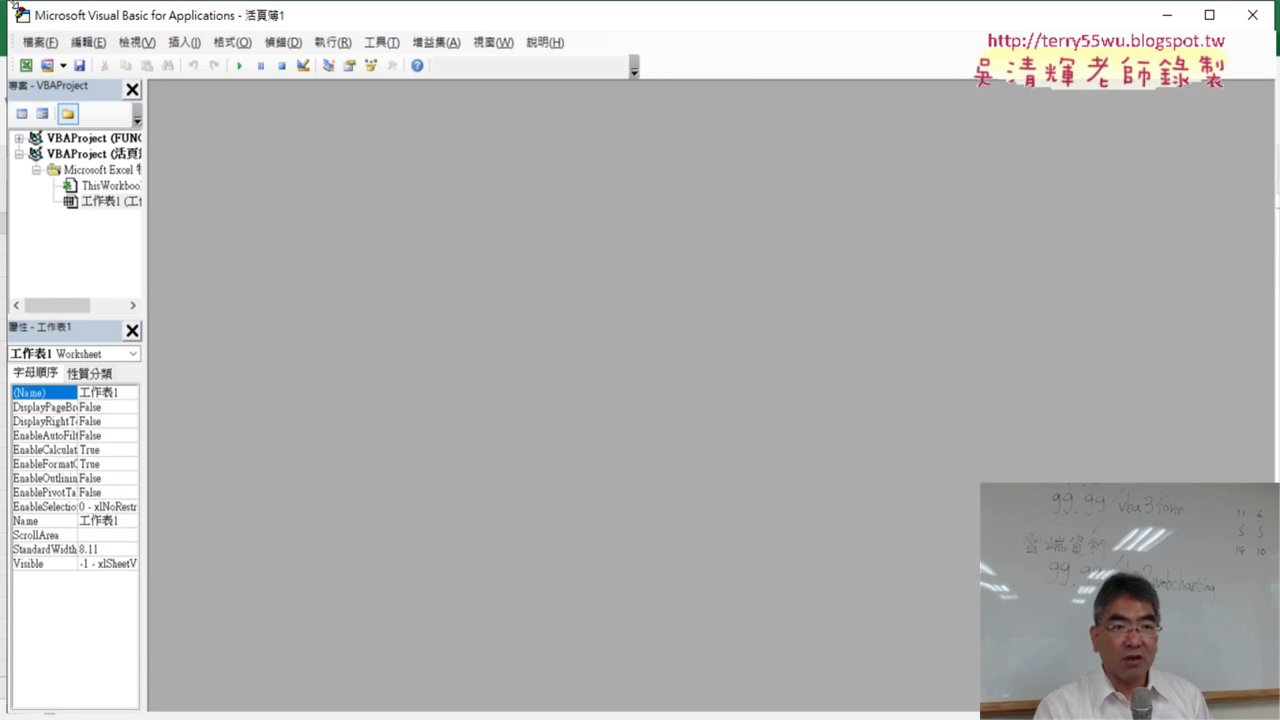
# Step: Position the VBA editor over the worksheet and widen the Project Explorer pane
pyautogui.moveTo(12, 6)
pyautogui.mouseDown()
pyautogui.moveTo(425, 248)
pyautogui.moveTo(241, 136)
pyautogui.mouseUp()
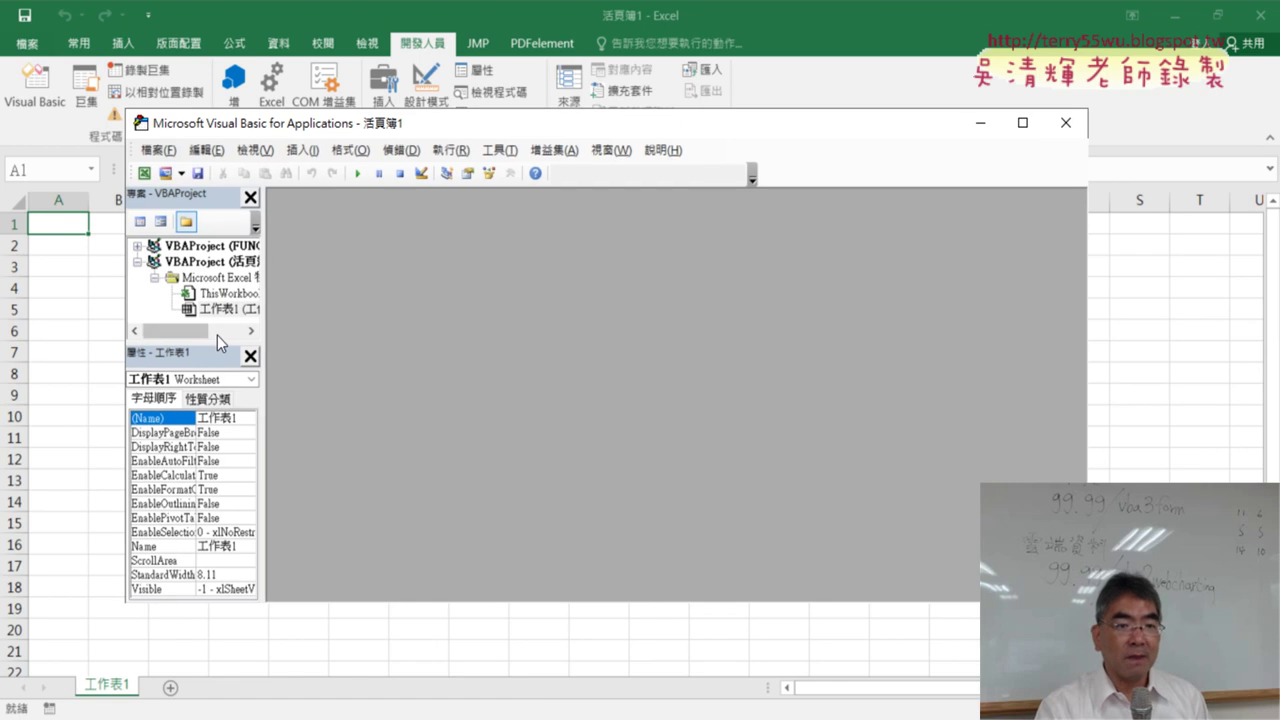
pyautogui.moveTo(220, 451); pyautogui.dragTo(220, 451)
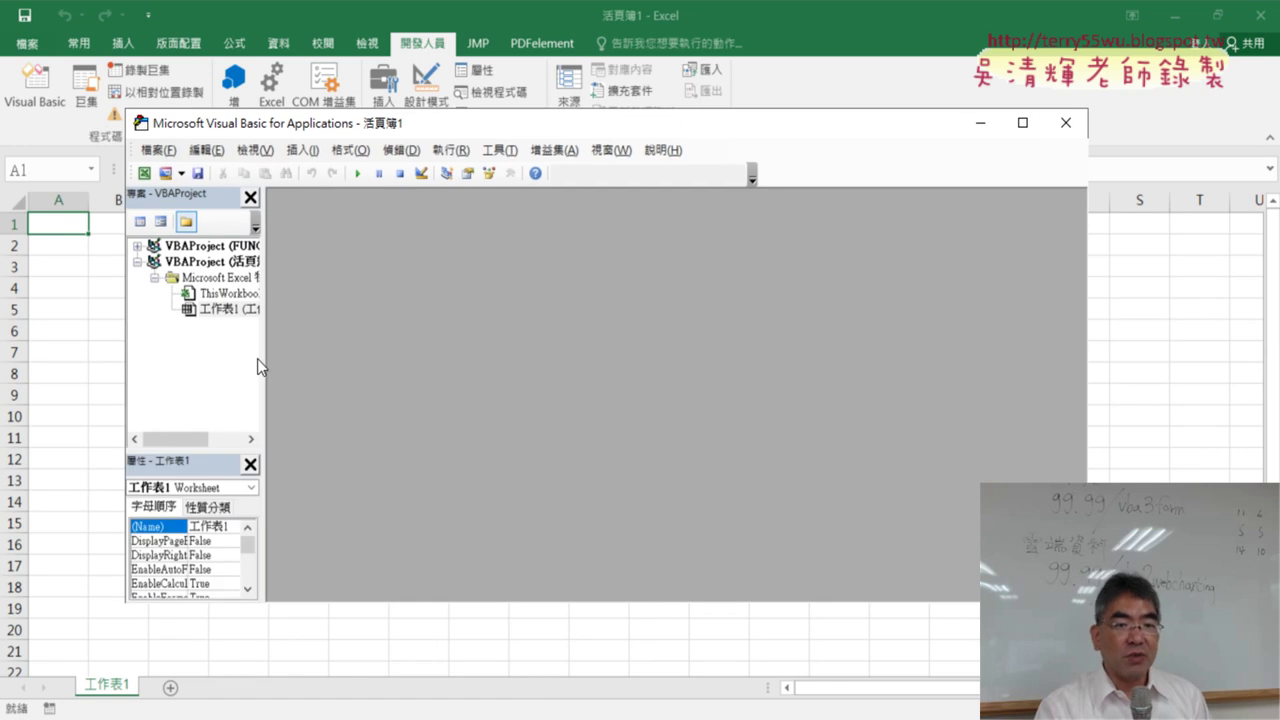
pyautogui.moveTo(264, 357); pyautogui.dragTo(387, 358)
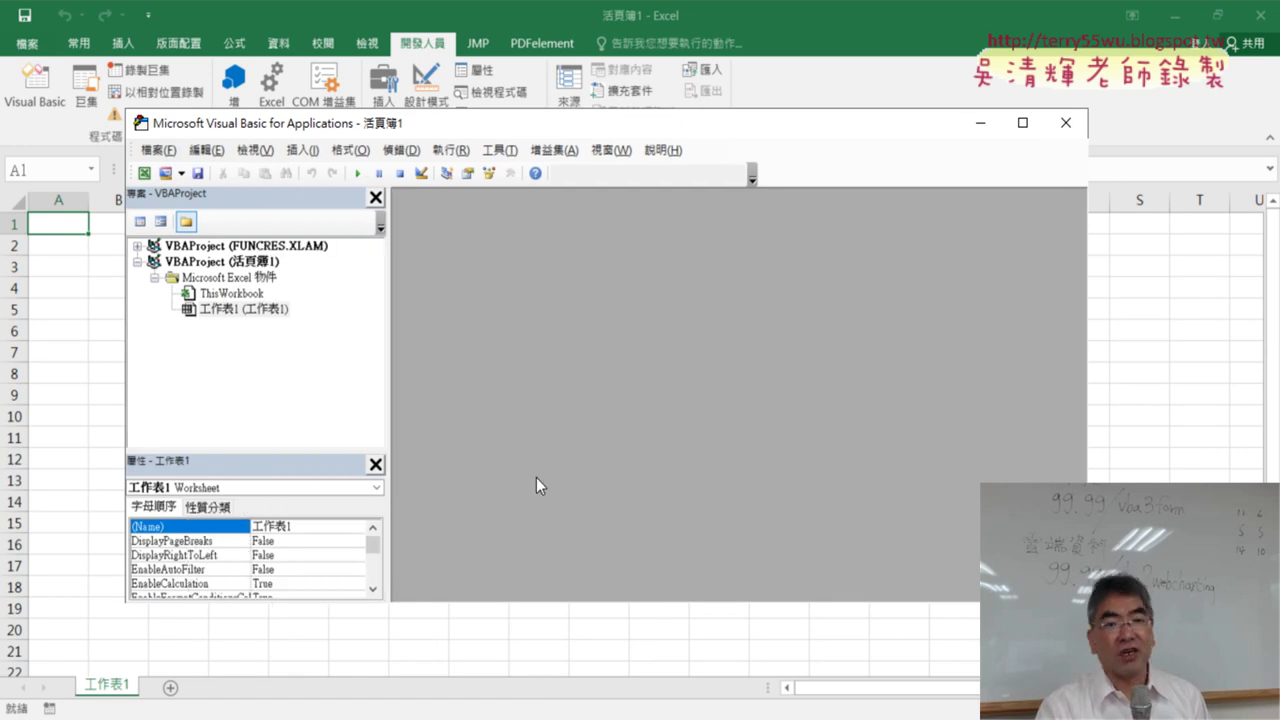
pyautogui.moveTo(572, 122); pyautogui.dragTo(711, 135)
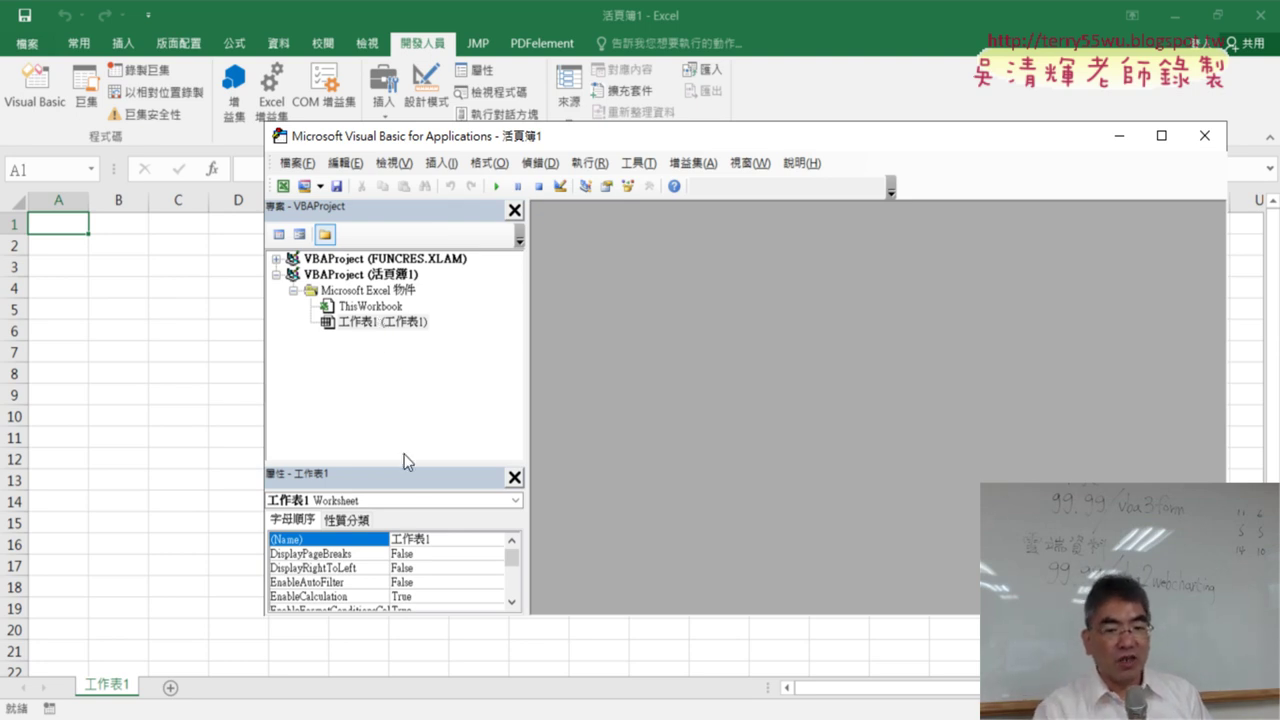
# Step: Select 工作表1 in the project tree, then switch to the Chrome browser
pyautogui.moveTo(300, 719)
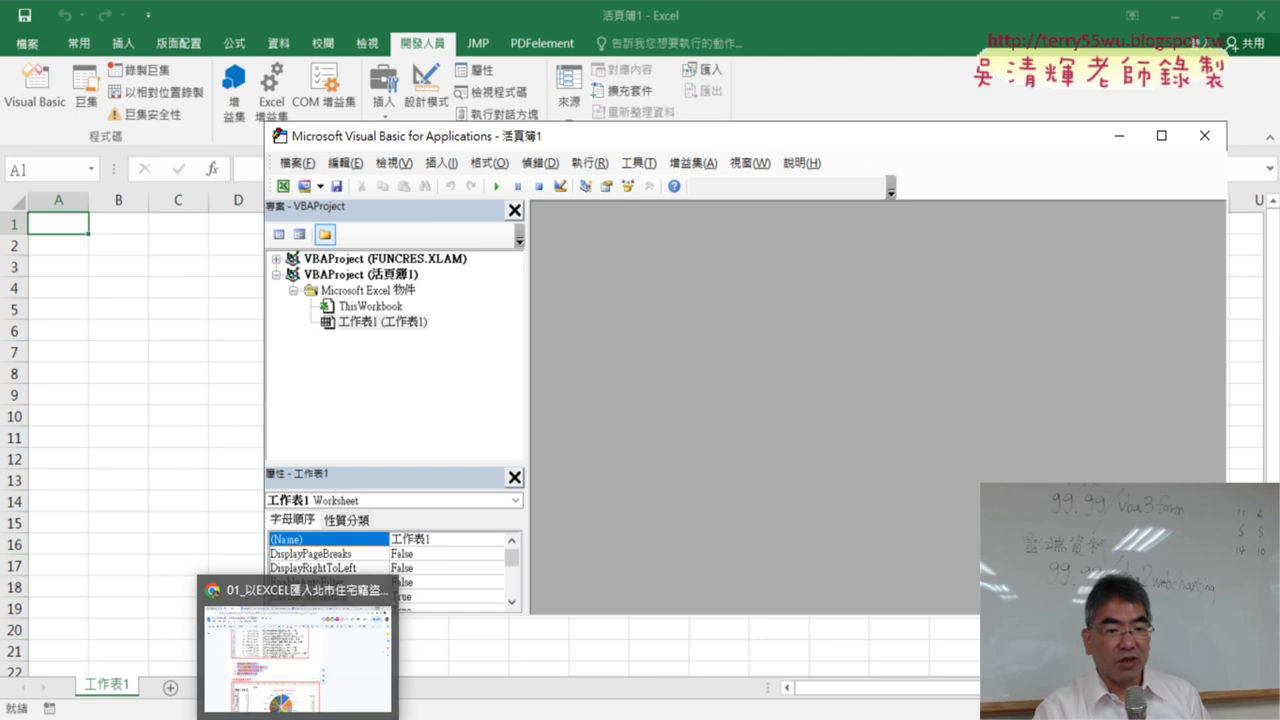
pyautogui.click(421, 383)
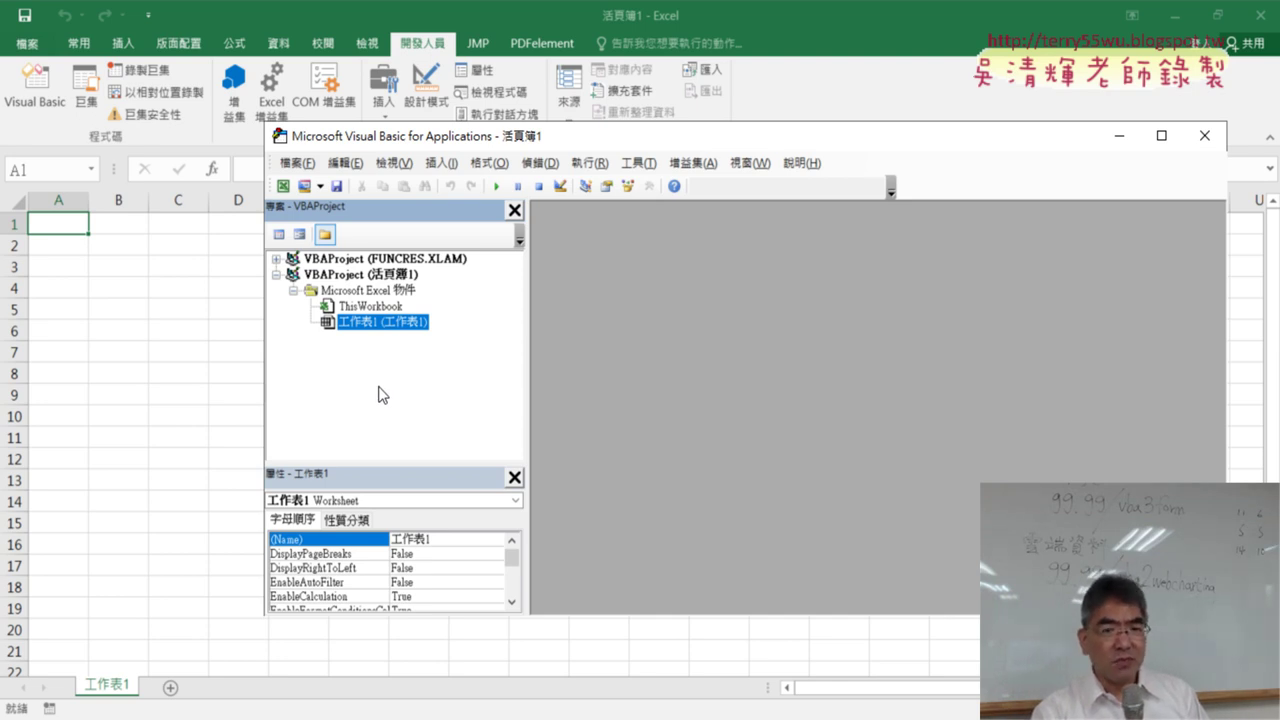
pyautogui.moveTo(297, 712)
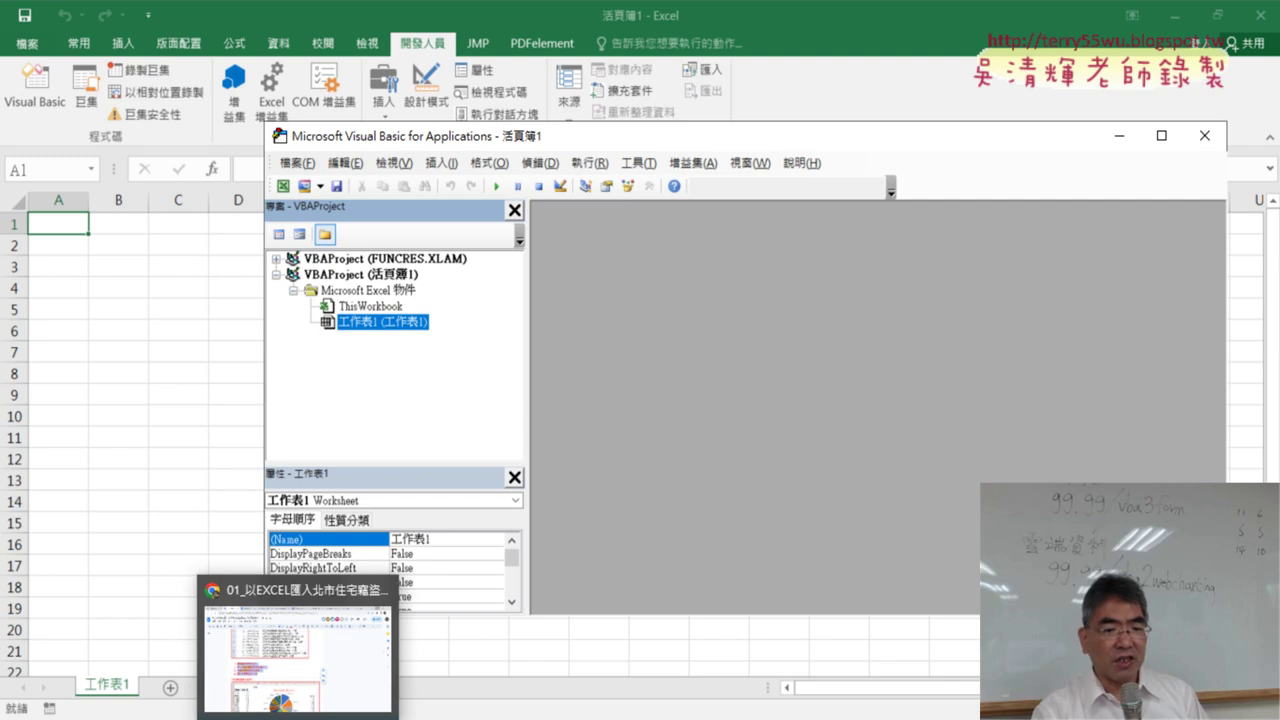
pyautogui.click(304, 682)
# Step: Open the 01_以EXCEL匯入北市住宅竊盜點位資訊開放資料 doc from Drive's _雲端白板 folder
pyautogui.click(60, 17)
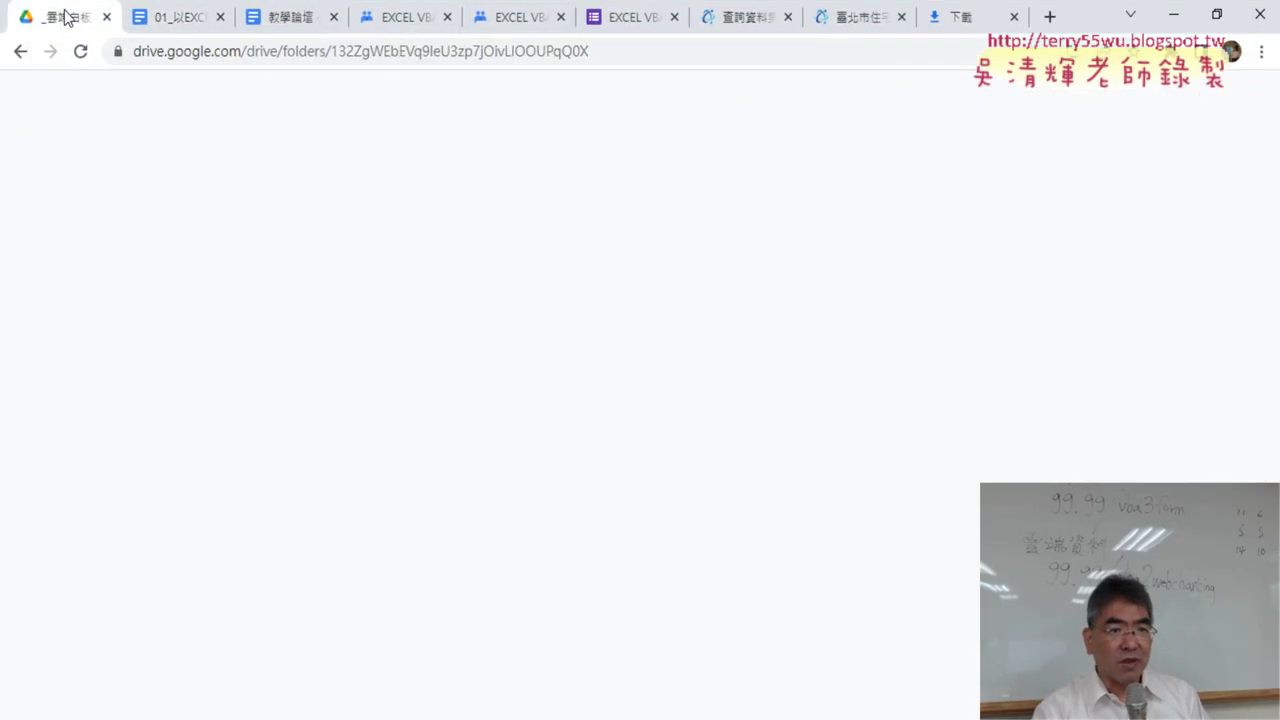
pyautogui.click(21, 51)
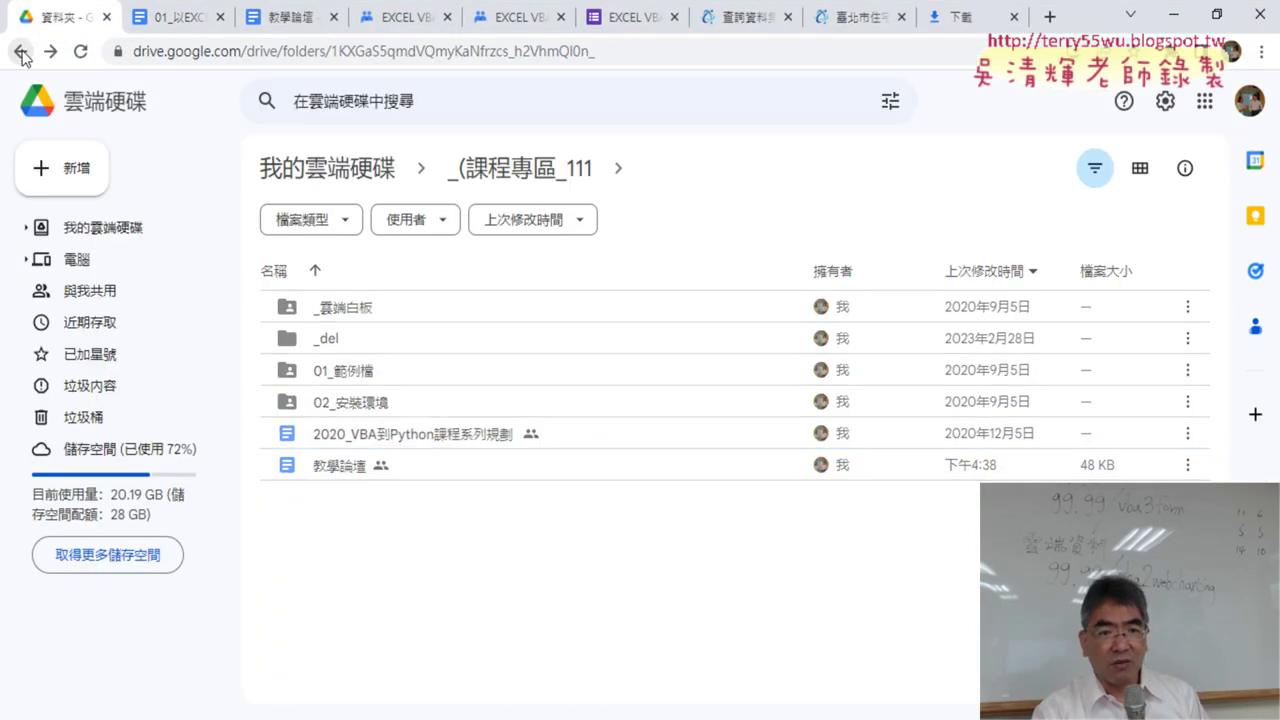
pyautogui.doubleClick(365, 316)
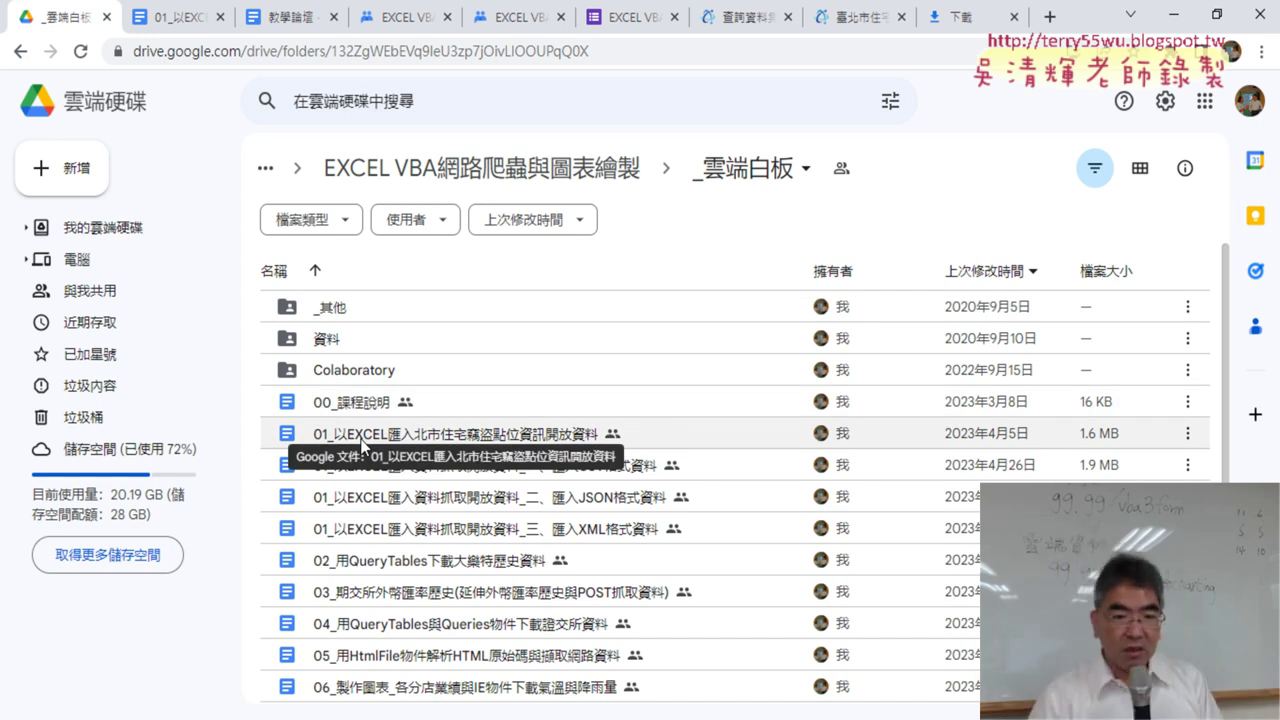
pyautogui.doubleClick(455, 433)
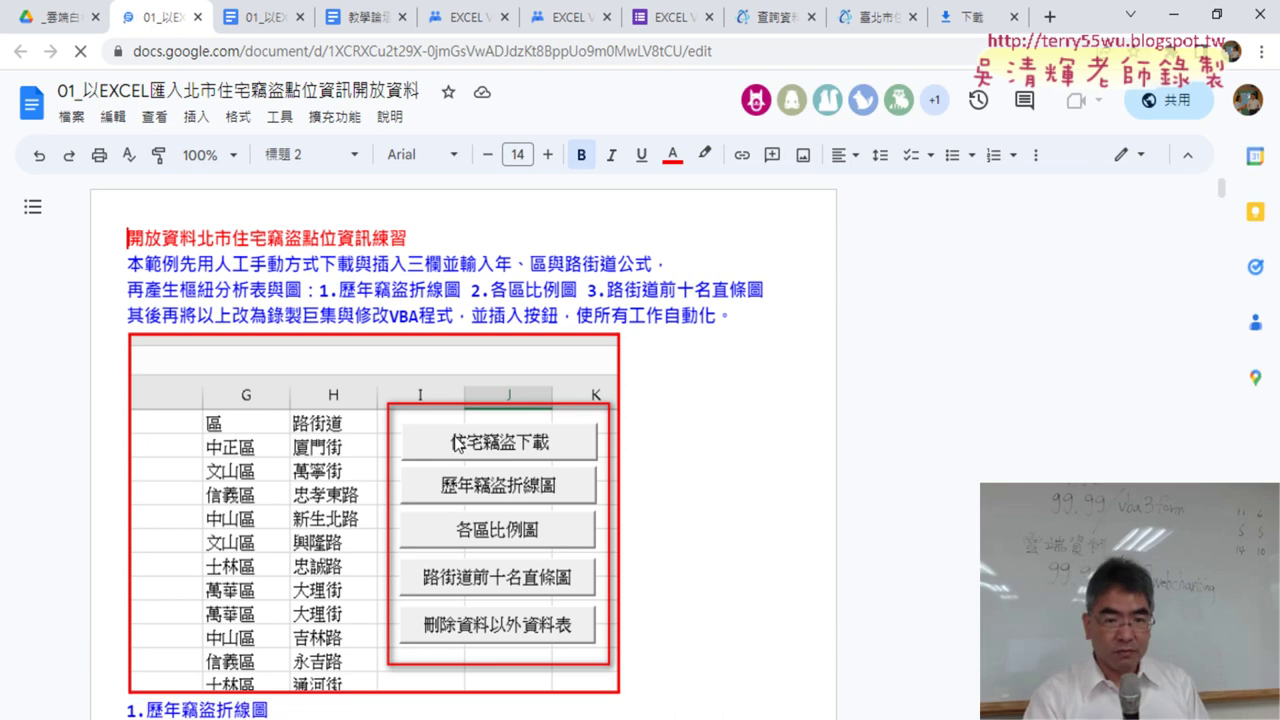
# Step: Scroll the tutorial down to the Sub 住宅竊盜下載 code block
pyautogui.scroll(-5, 730, 550)
pyautogui.scroll(-4, 723, 535)
pyautogui.scroll(-3, 723, 535)
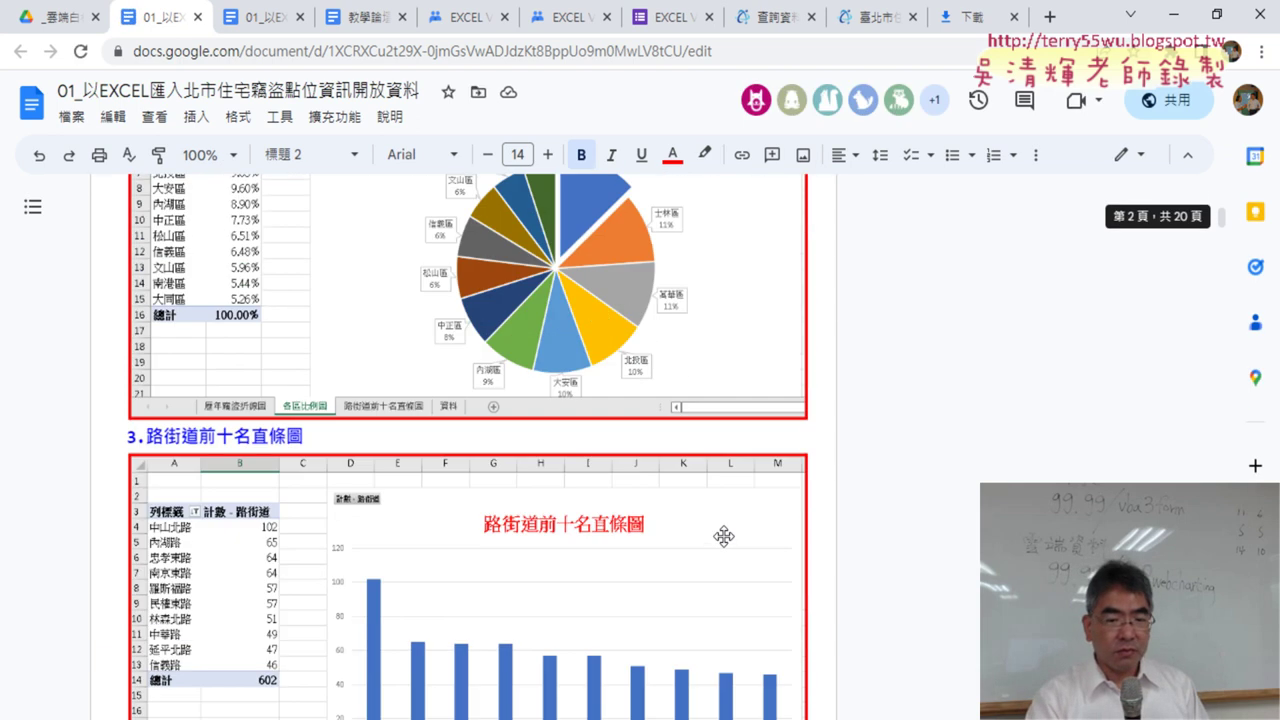
pyautogui.scroll(-4, 723, 537)
pyautogui.scroll(-5, 723, 537)
pyautogui.scroll(-3, 723, 537)
pyautogui.scroll(-2, 723, 537)
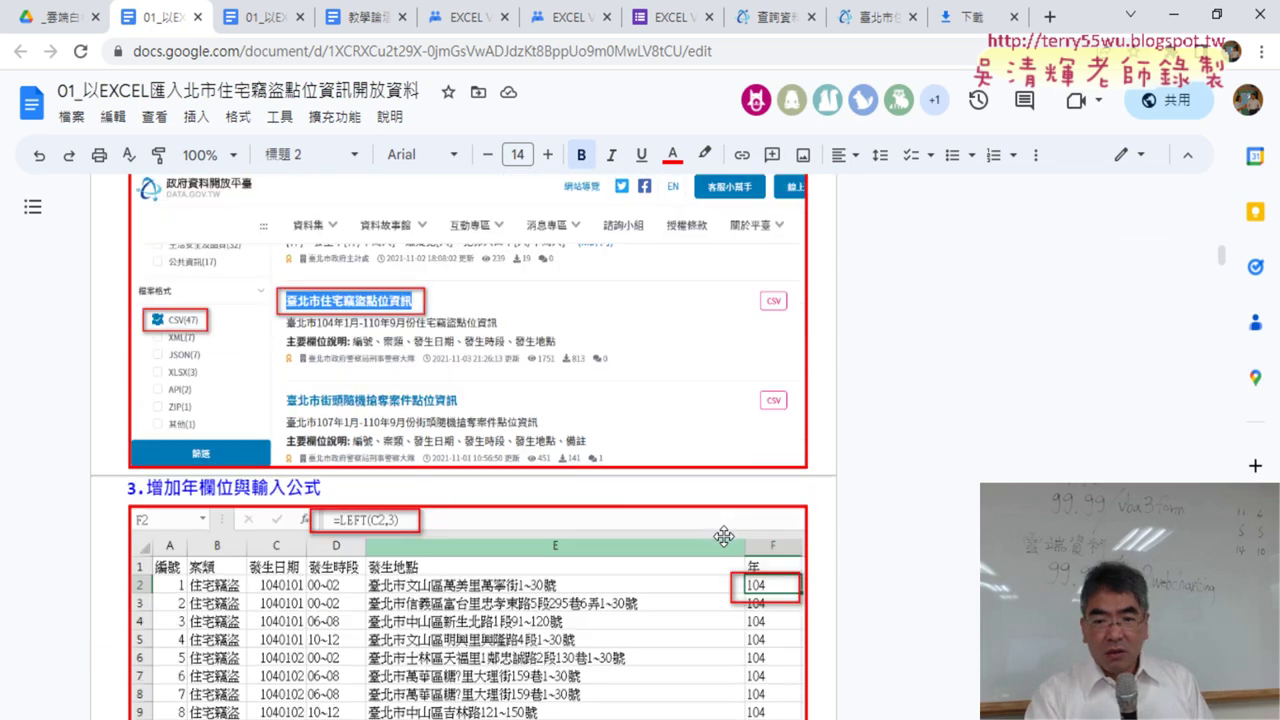
pyautogui.scroll(-3, 723, 537)
pyautogui.scroll(-2, 723, 537)
pyautogui.scroll(-5, 723, 537)
pyautogui.scroll(-2, 723, 537)
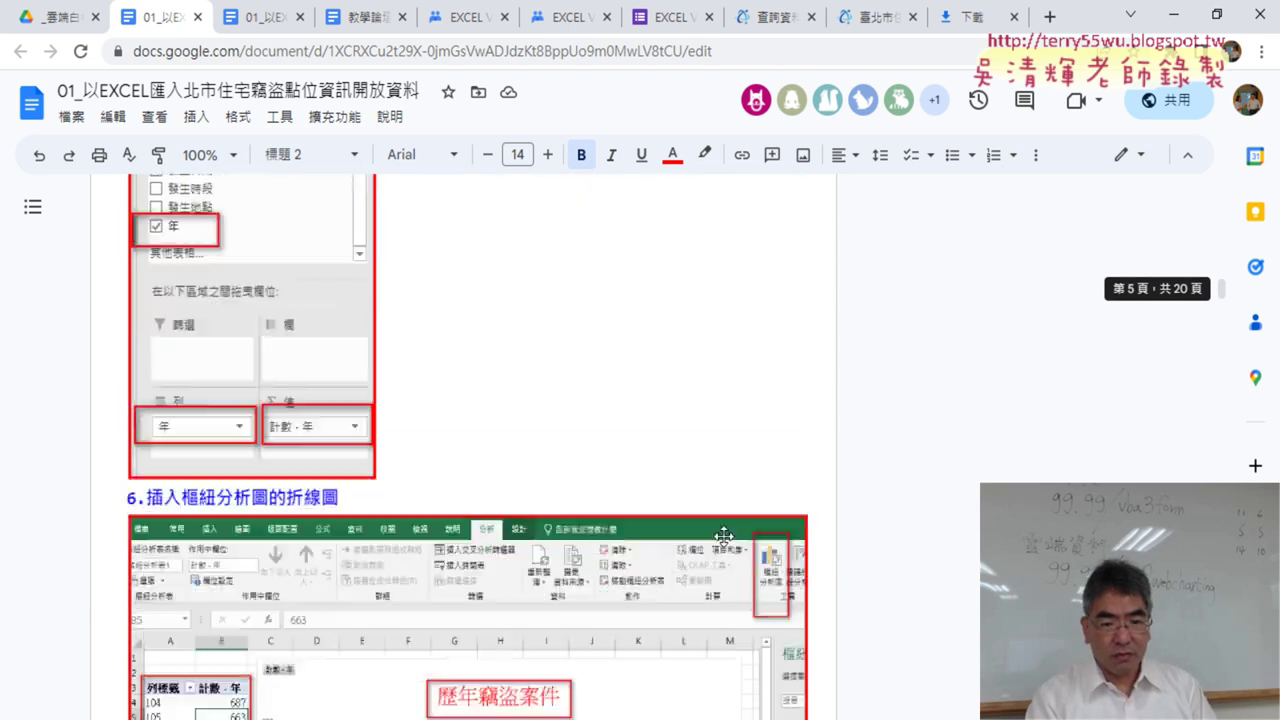
pyautogui.scroll(-1, 723, 537)
pyautogui.scroll(-2, 723, 537)
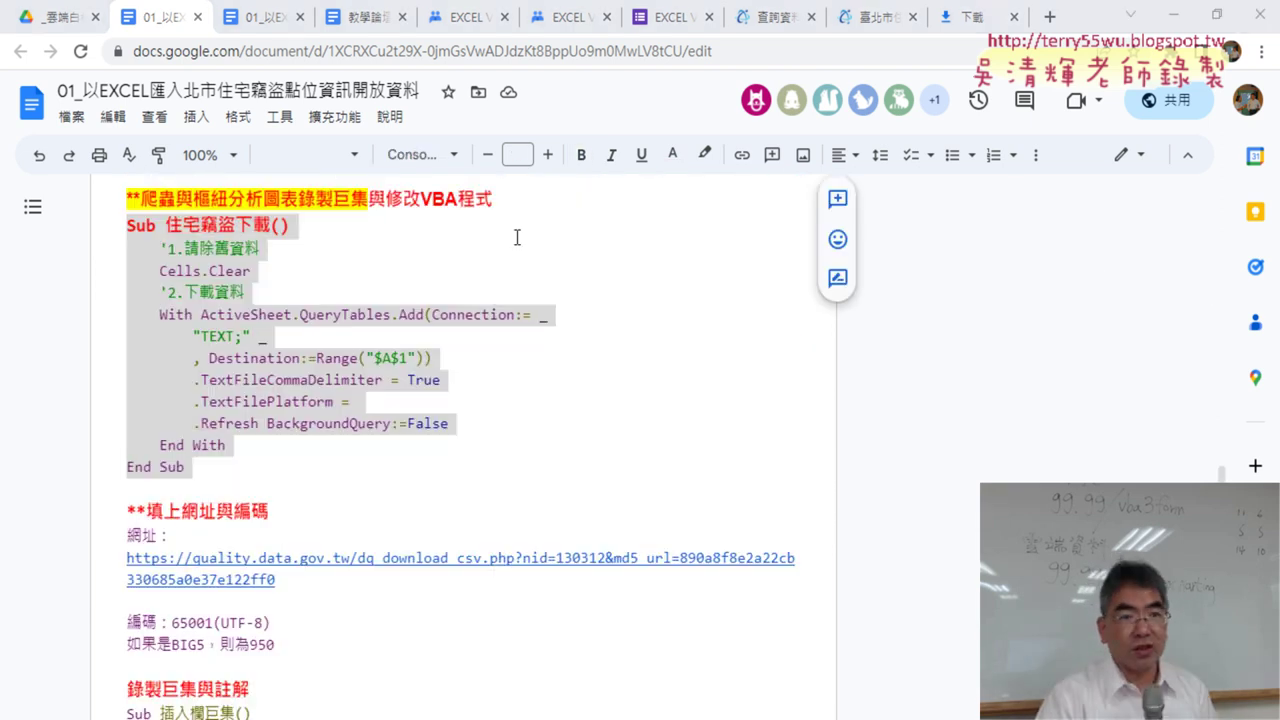
pyautogui.click(50, 17)
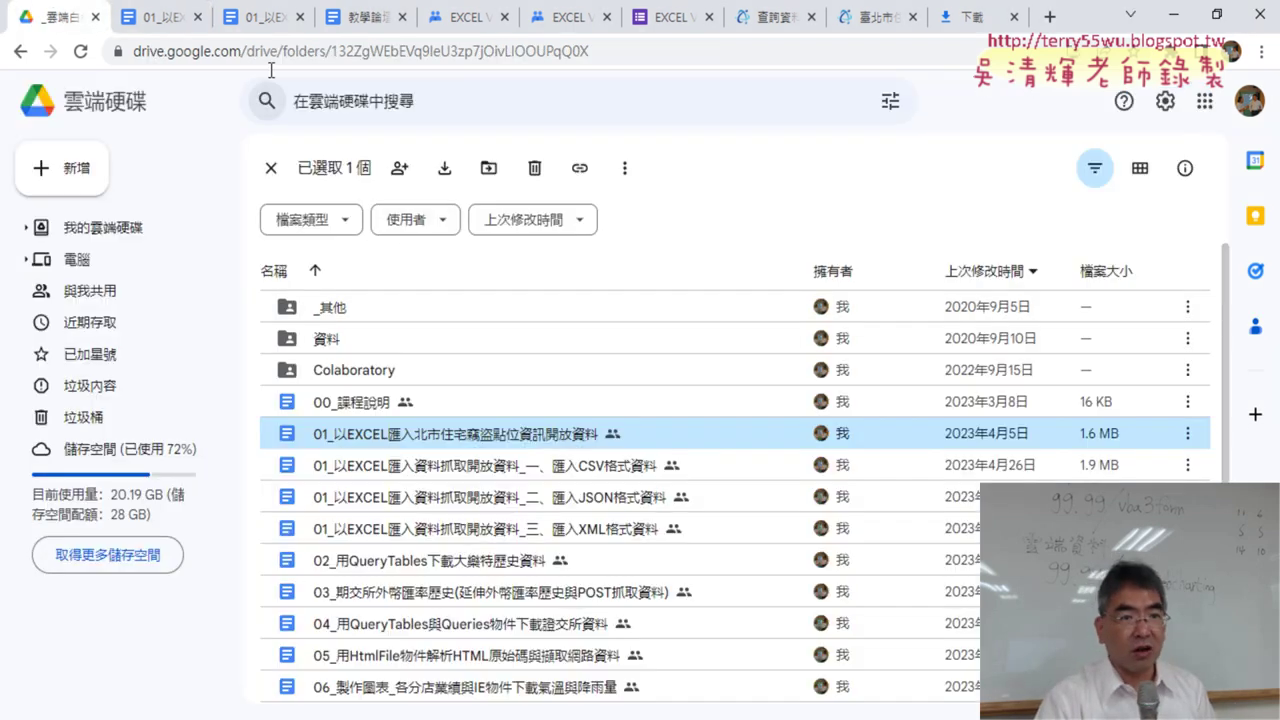
pyautogui.click(160, 17)
# Step: Highlight the Sub 住宅竊盜下載() code and copy it with 複製
pyautogui.moveTo(1221, 478)
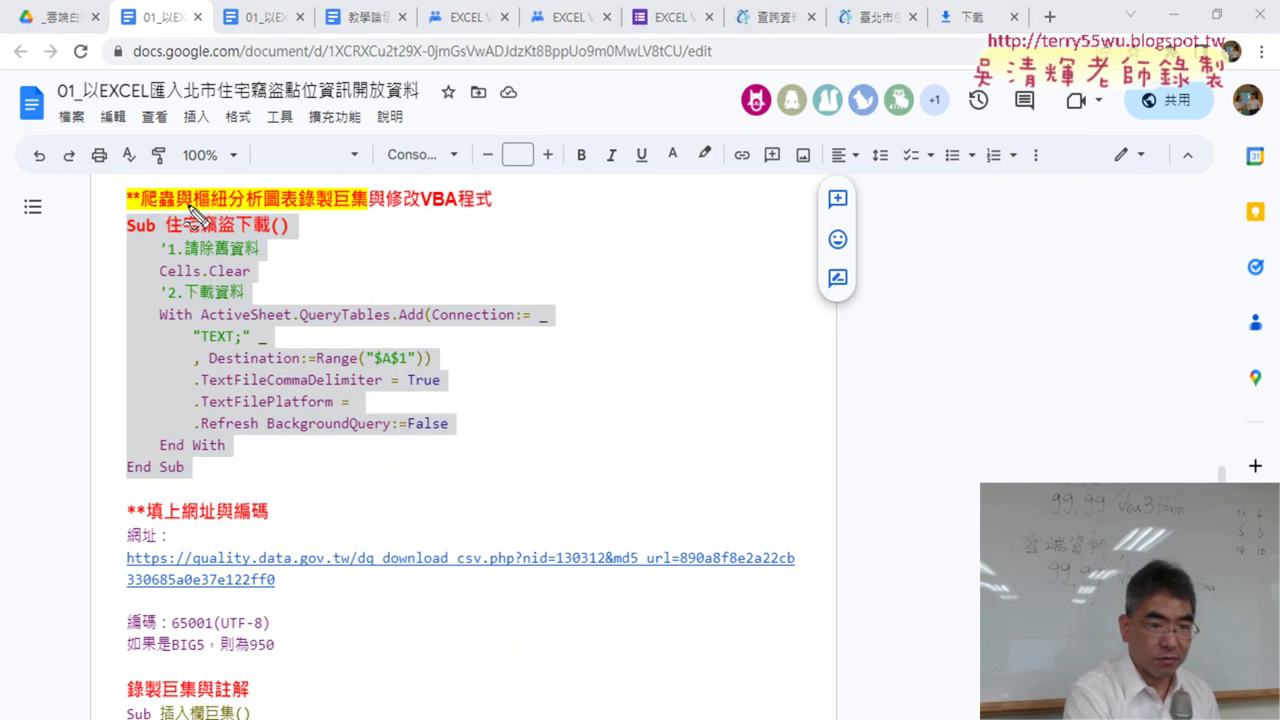
pyautogui.moveTo(264, 478)
pyautogui.mouseDown()
pyautogui.moveTo(253, 192)
pyautogui.moveTo(270, 490)
pyautogui.mouseUp()
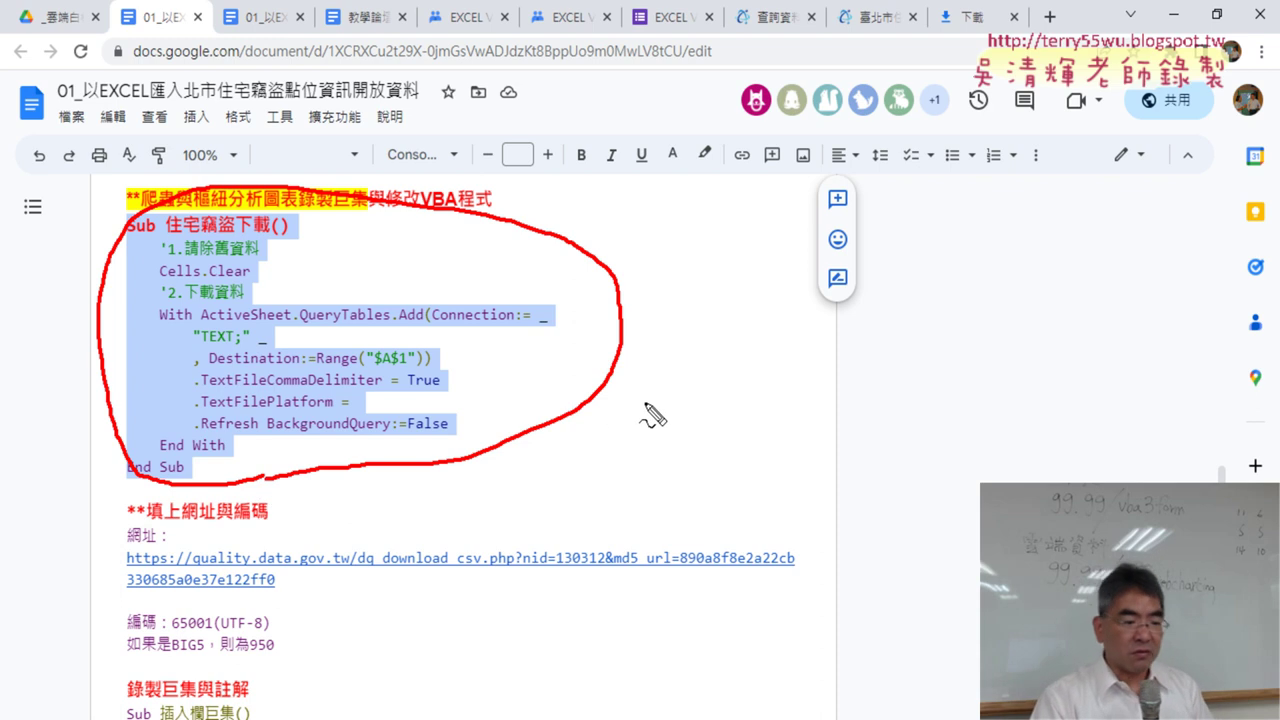
pyautogui.press('Escape')
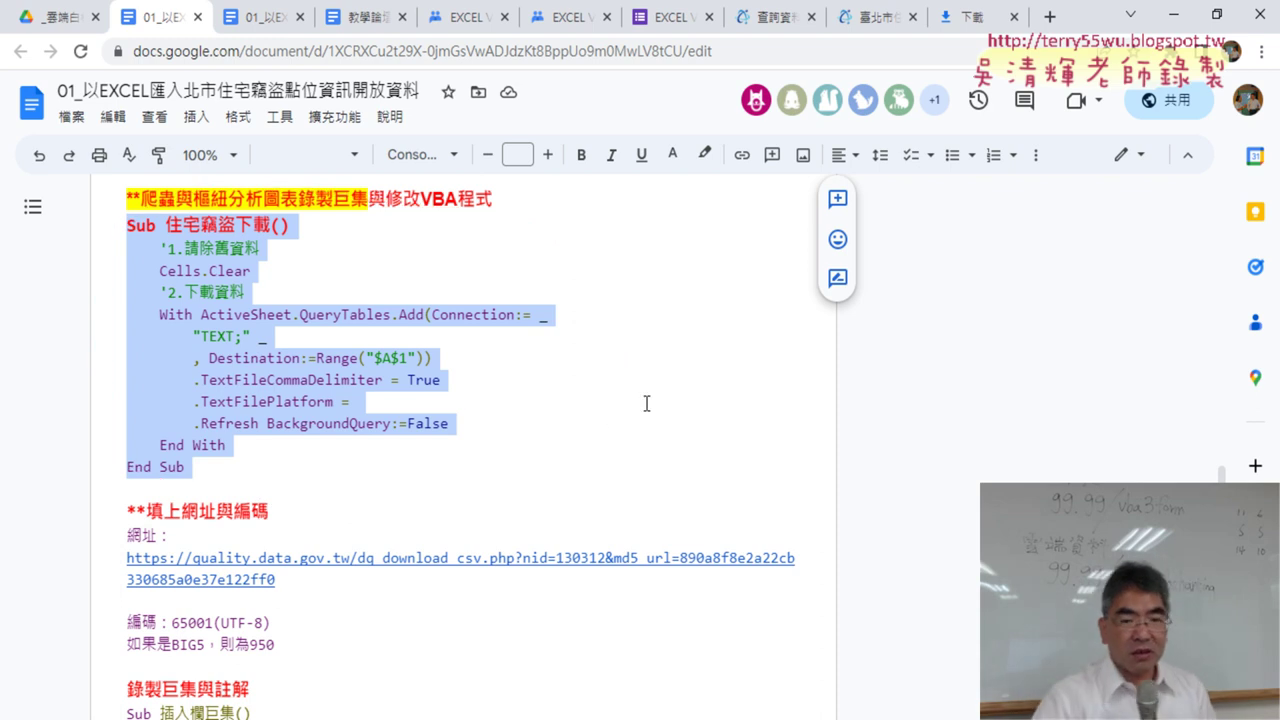
pyautogui.rightClick(254, 226)
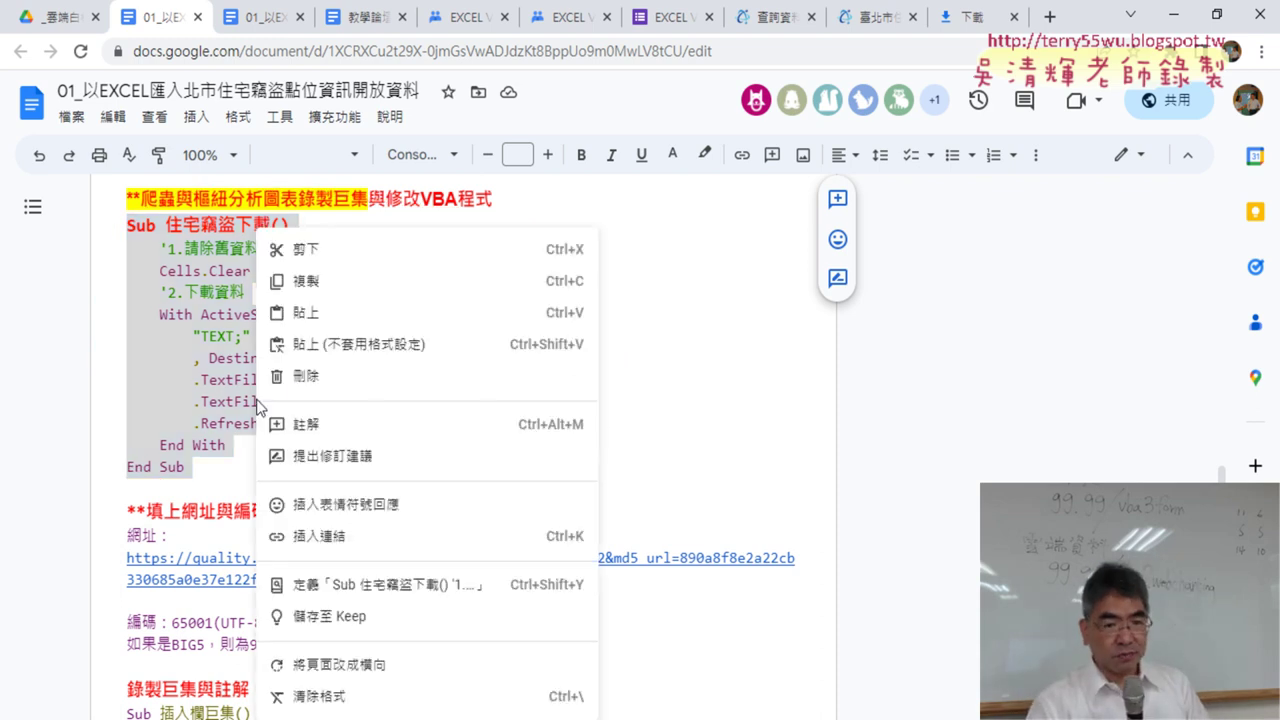
pyautogui.click(324, 282)
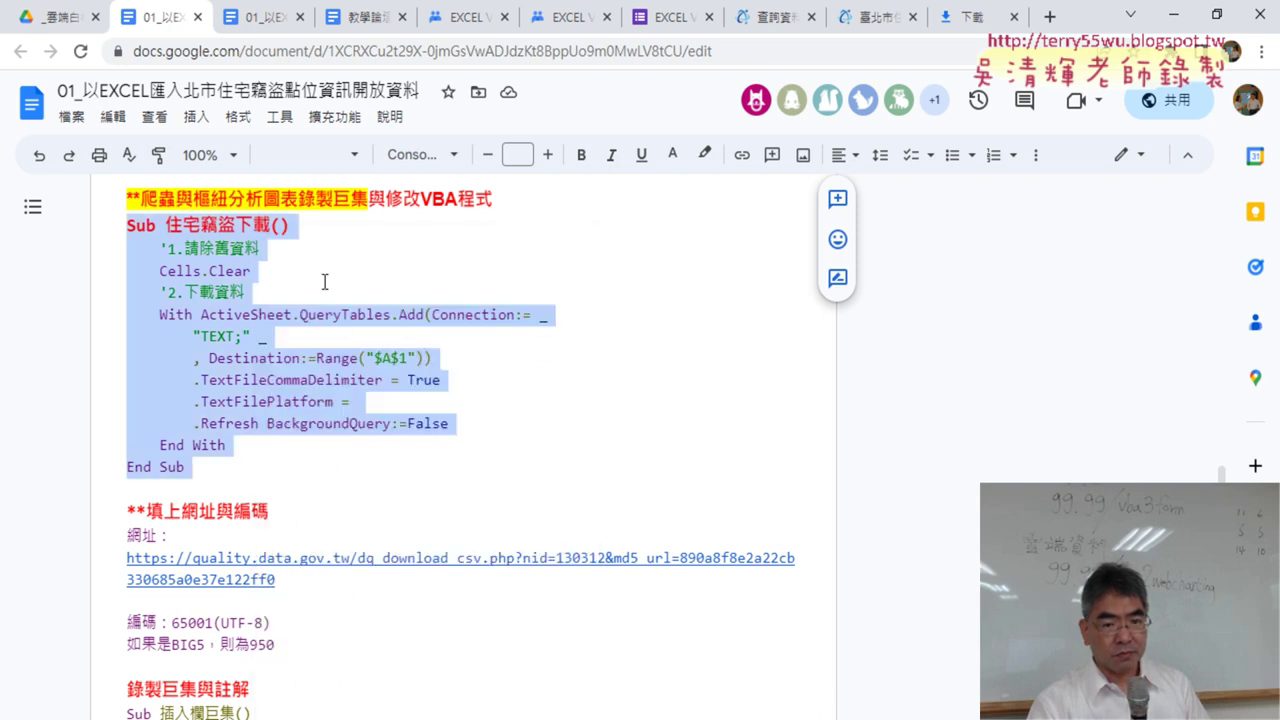
# Step: Switch to the VBA editor and insert Module1 under the 工作表1 project via 插入 > 模組
pyautogui.moveTo(432, 667)
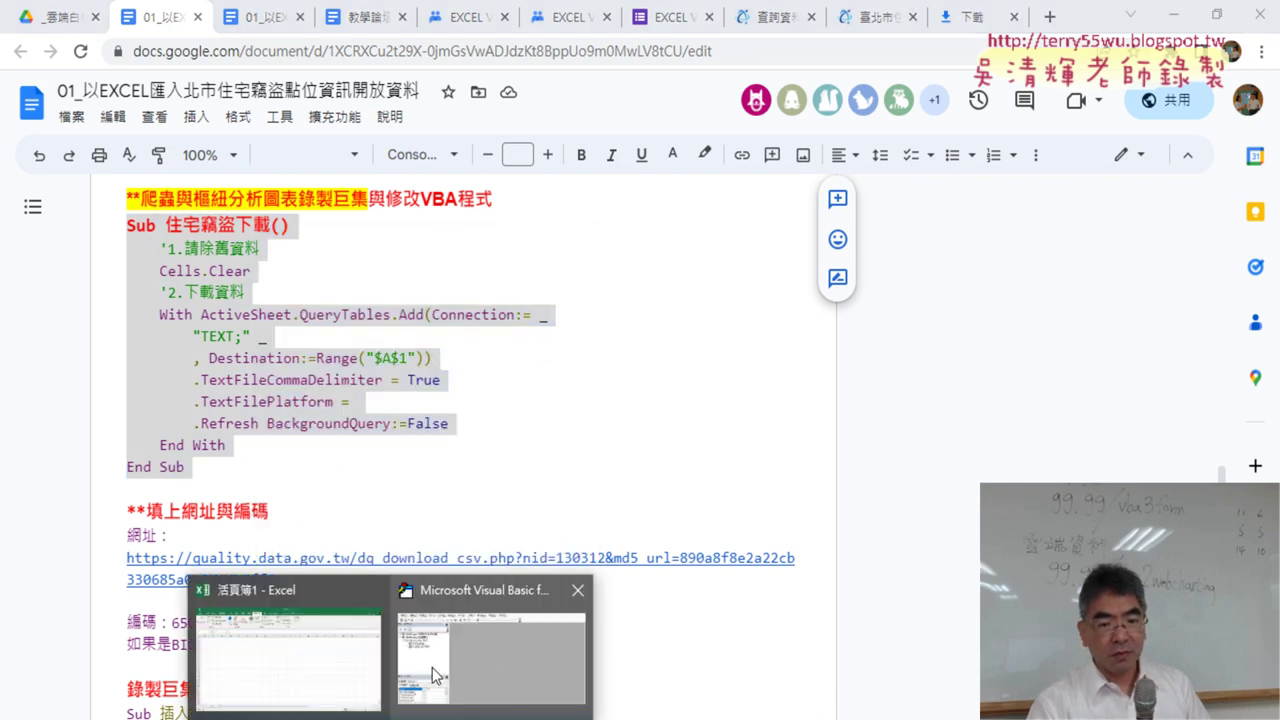
pyautogui.click(483, 624)
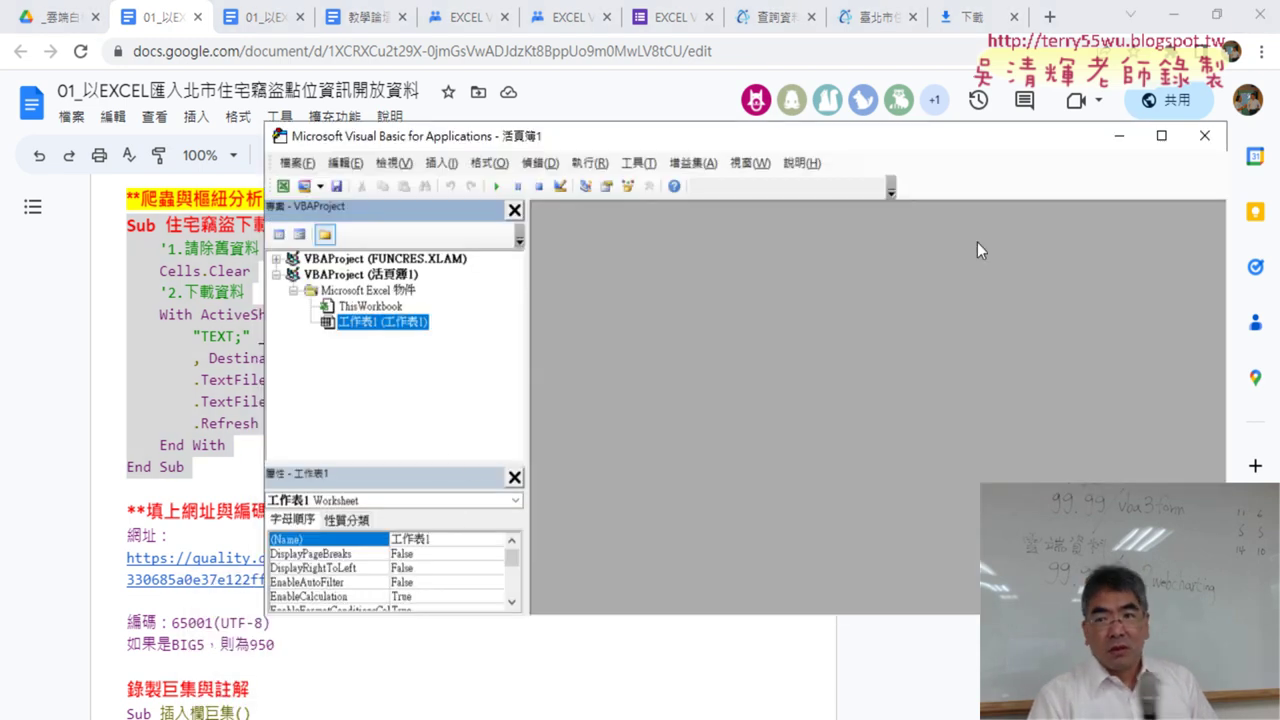
pyautogui.click(1176, 15)
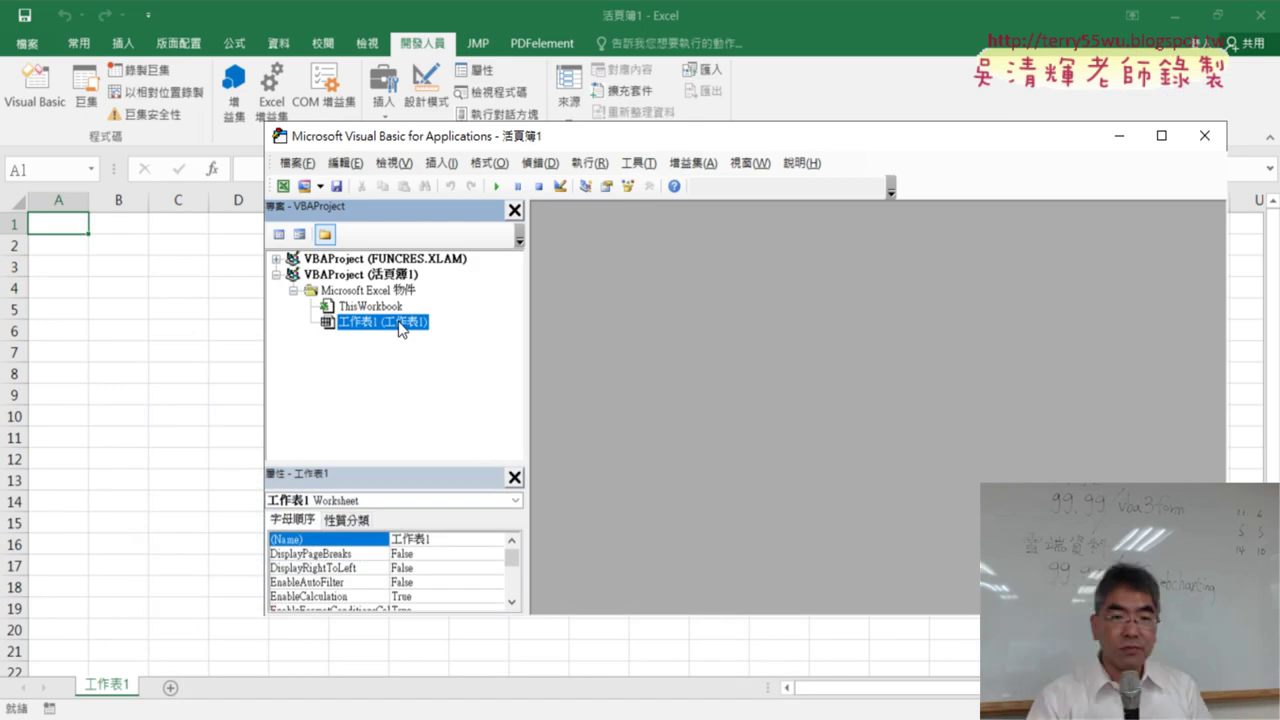
pyautogui.rightClick(366, 324)
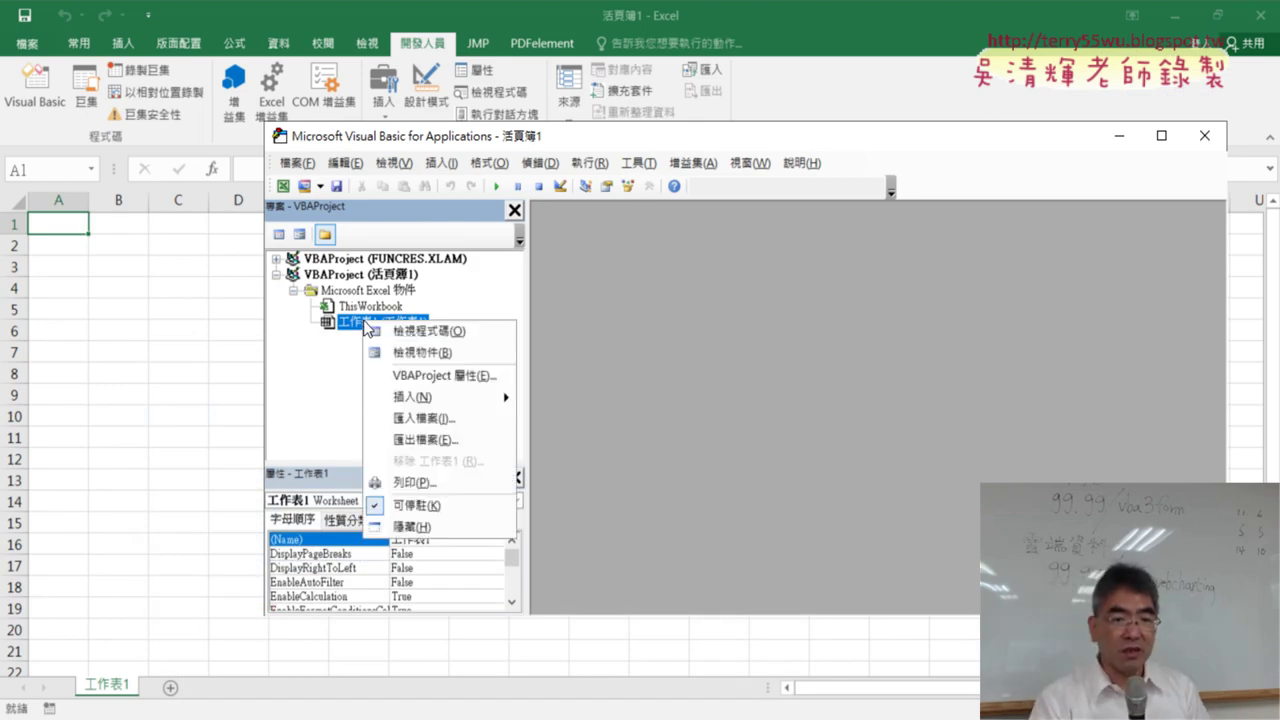
pyautogui.moveTo(437, 400)
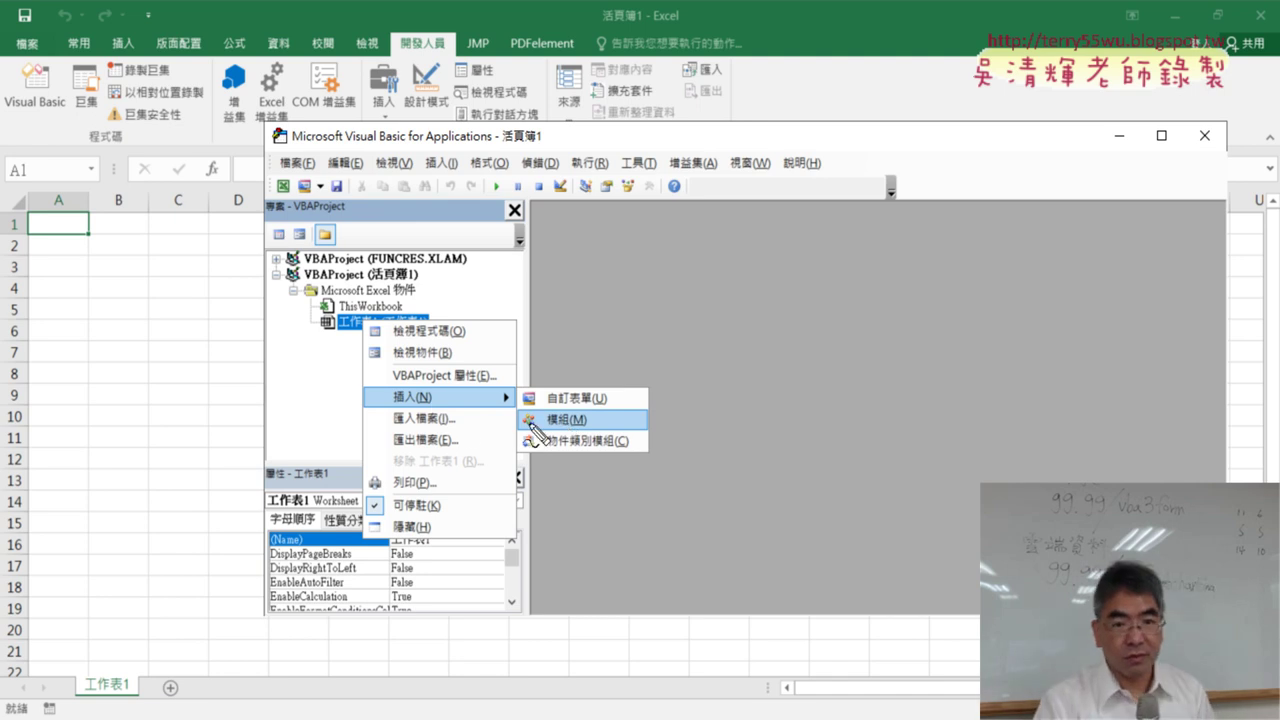
pyautogui.moveTo(420, 372); pyautogui.dragTo(430, 410)
pyautogui.moveTo(575, 435); pyautogui.dragTo(527, 416)
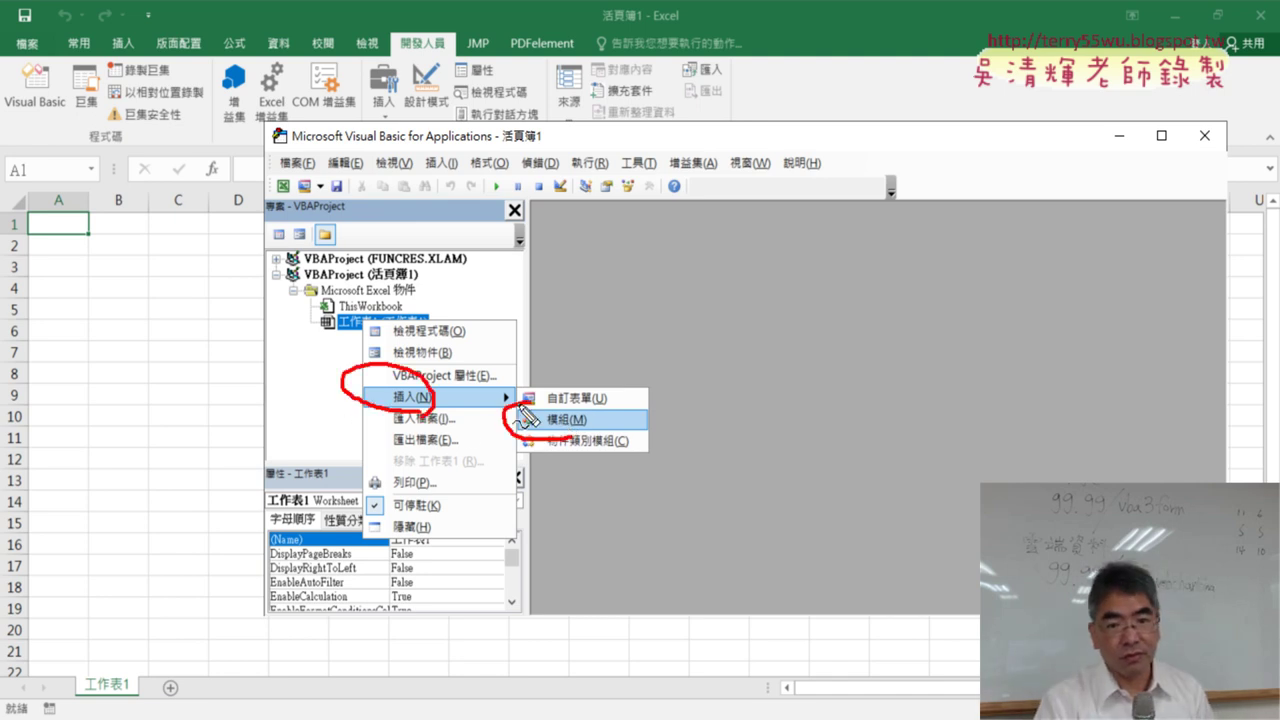
pyautogui.press('Escape')
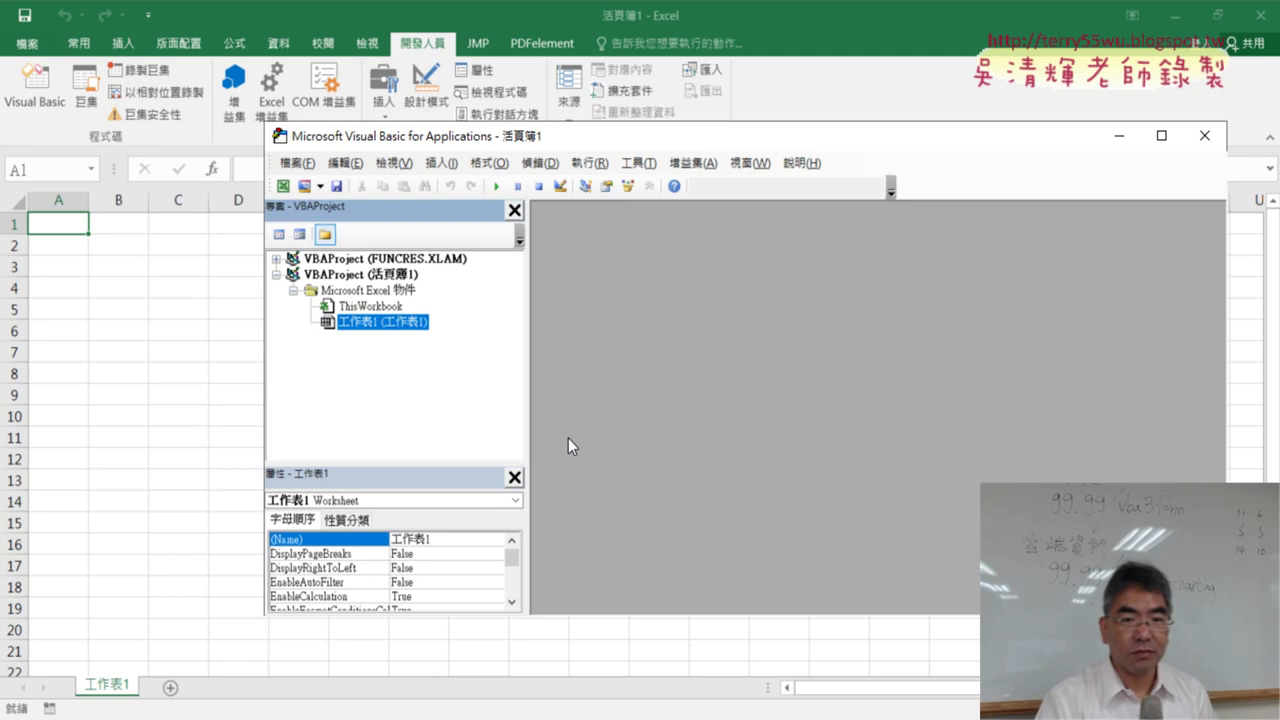
pyautogui.rightClick(420, 326)
pyautogui.moveTo(480, 410)
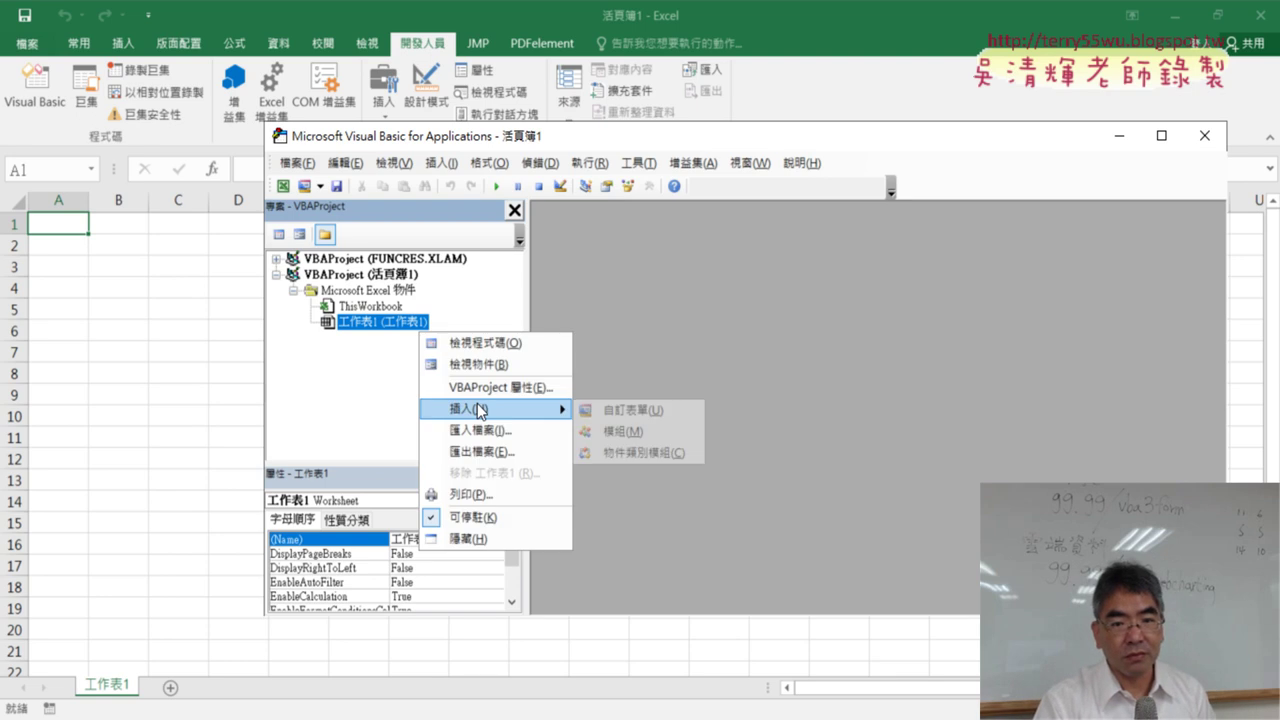
pyautogui.click(611, 431)
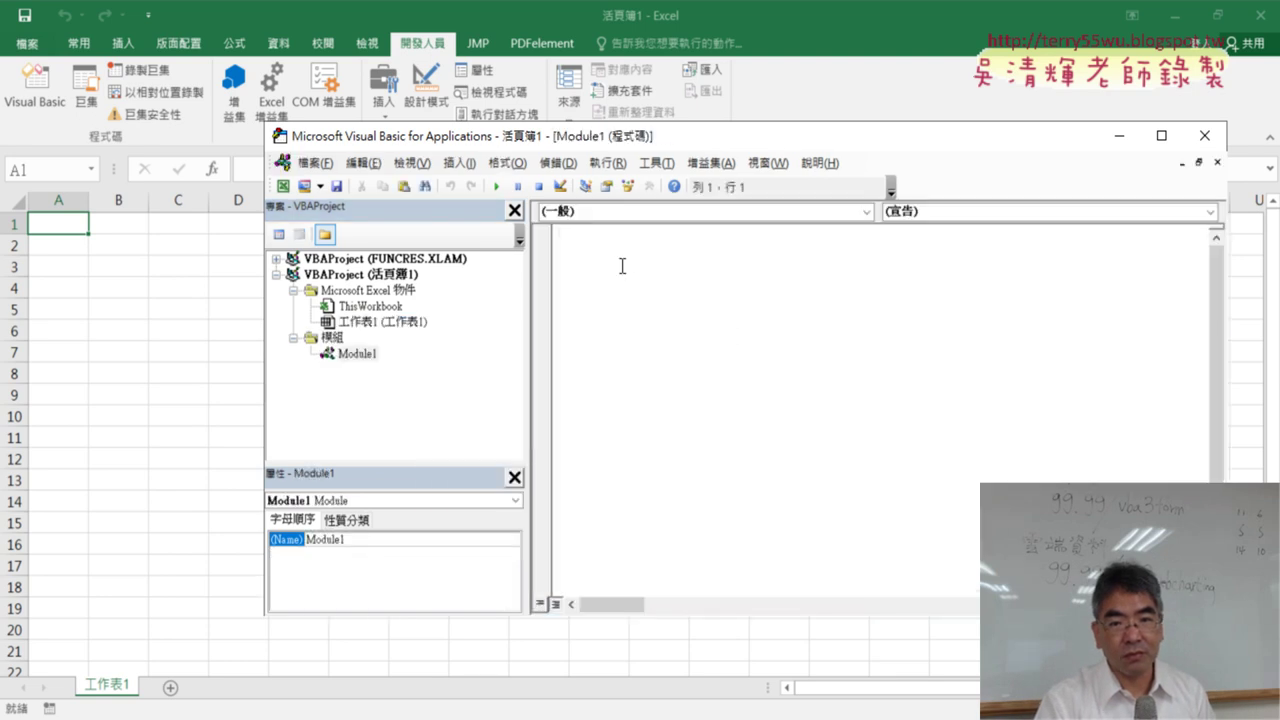
pyautogui.rightClick(616, 250)
# Step: Paste the macro into Module1 and insert the data.gov.tw CSV URL after 'TEXT;'
pyautogui.click(654, 312)
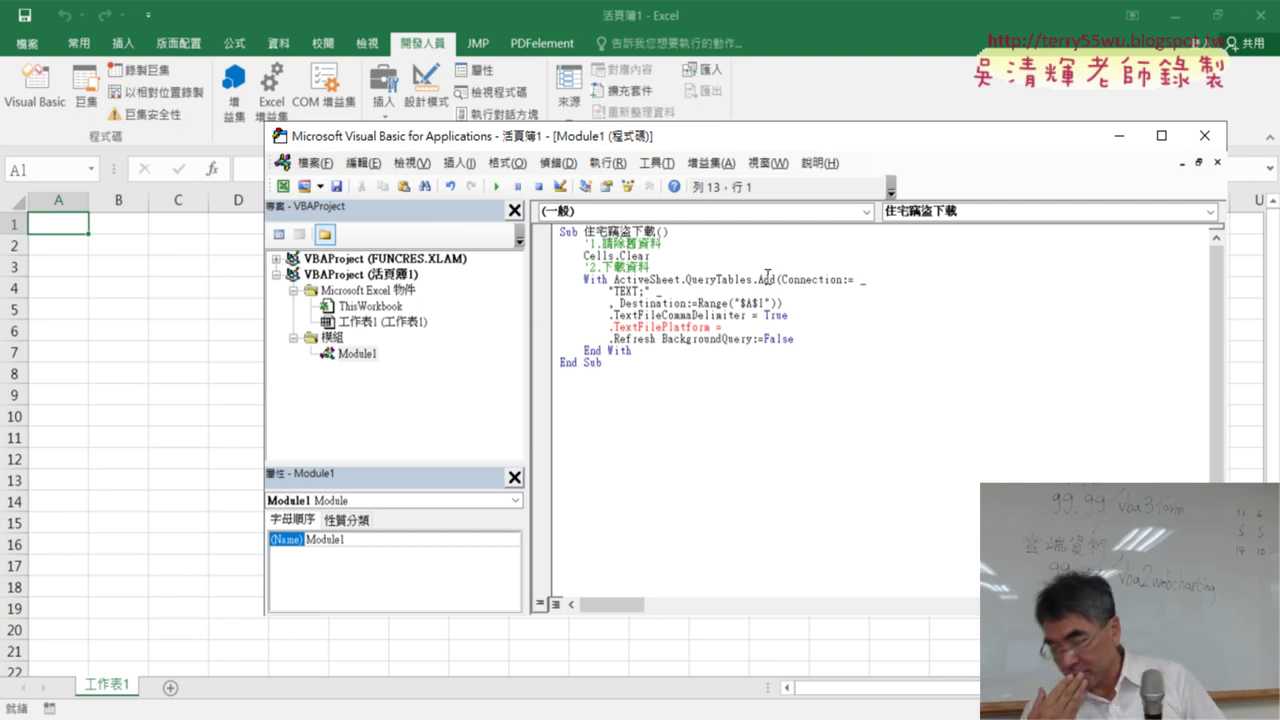
pyautogui.click(644, 290)
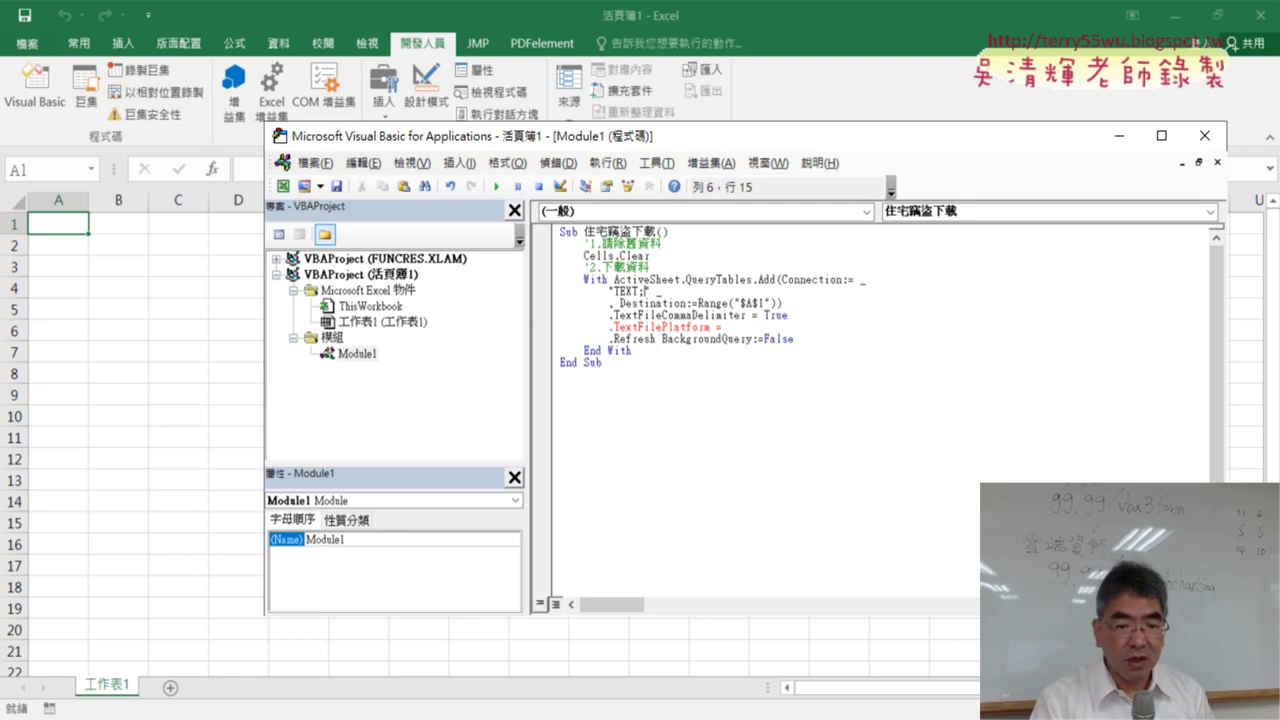
pyautogui.hotkey('alt', 'Tab')
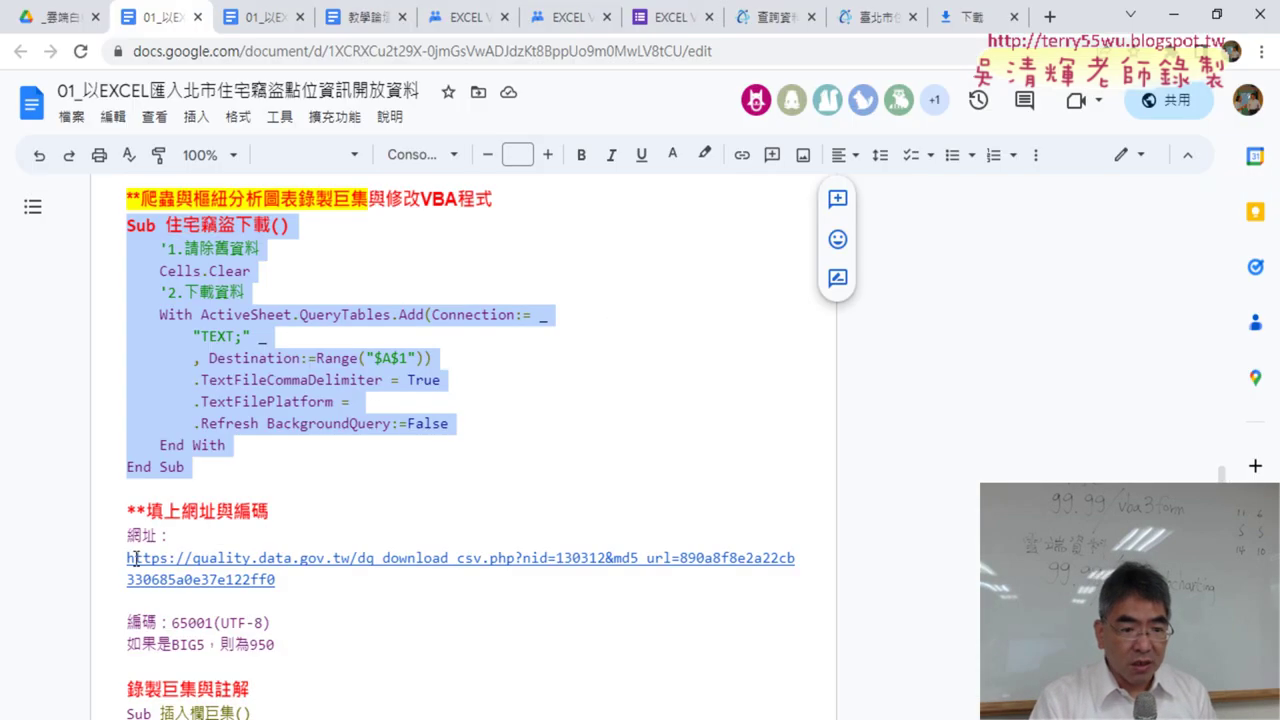
pyautogui.moveTo(133, 558); pyautogui.dragTo(280, 579)
pyautogui.hotkey('ctrl', 'c')
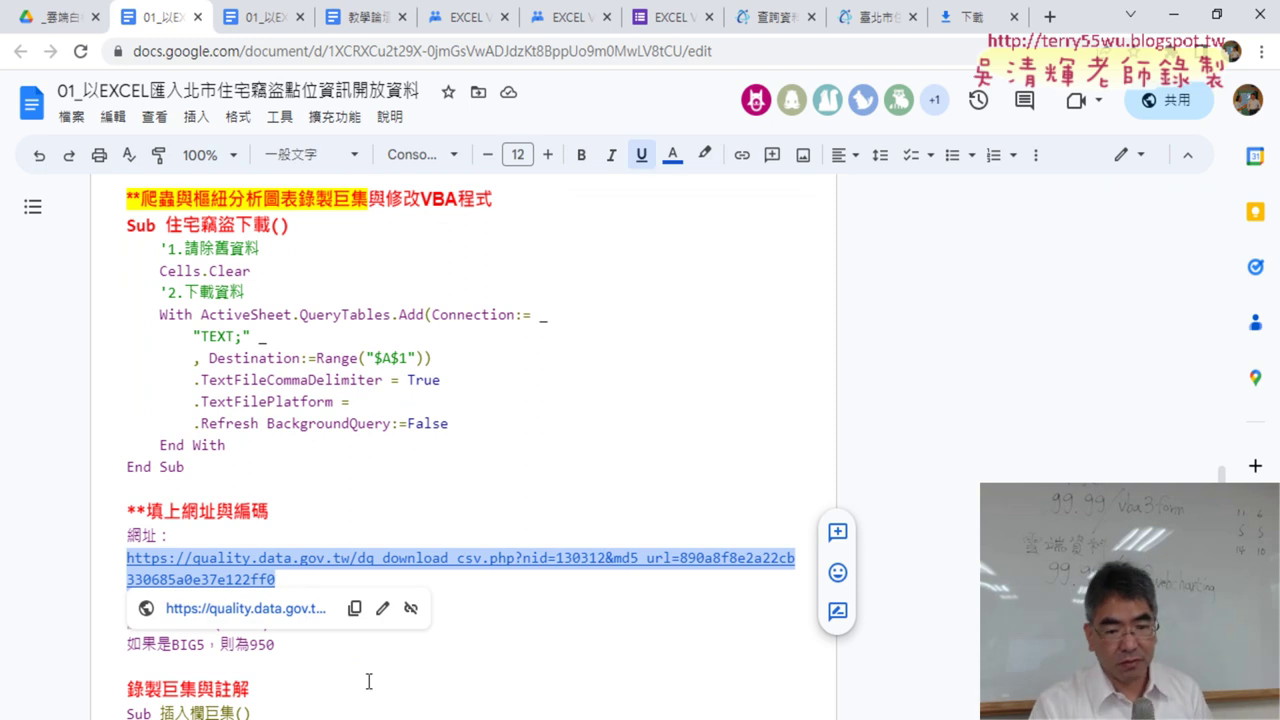
pyautogui.click(484, 680)
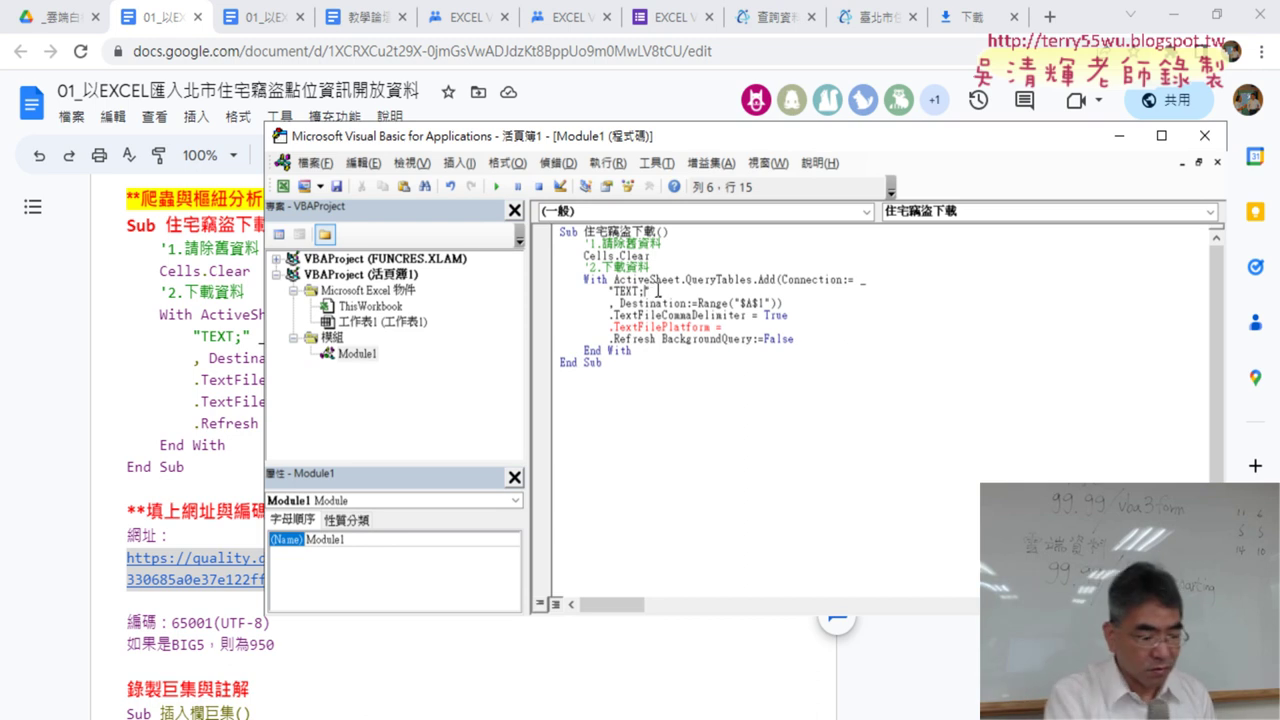
pyautogui.hotkey('ctrl', 'v')
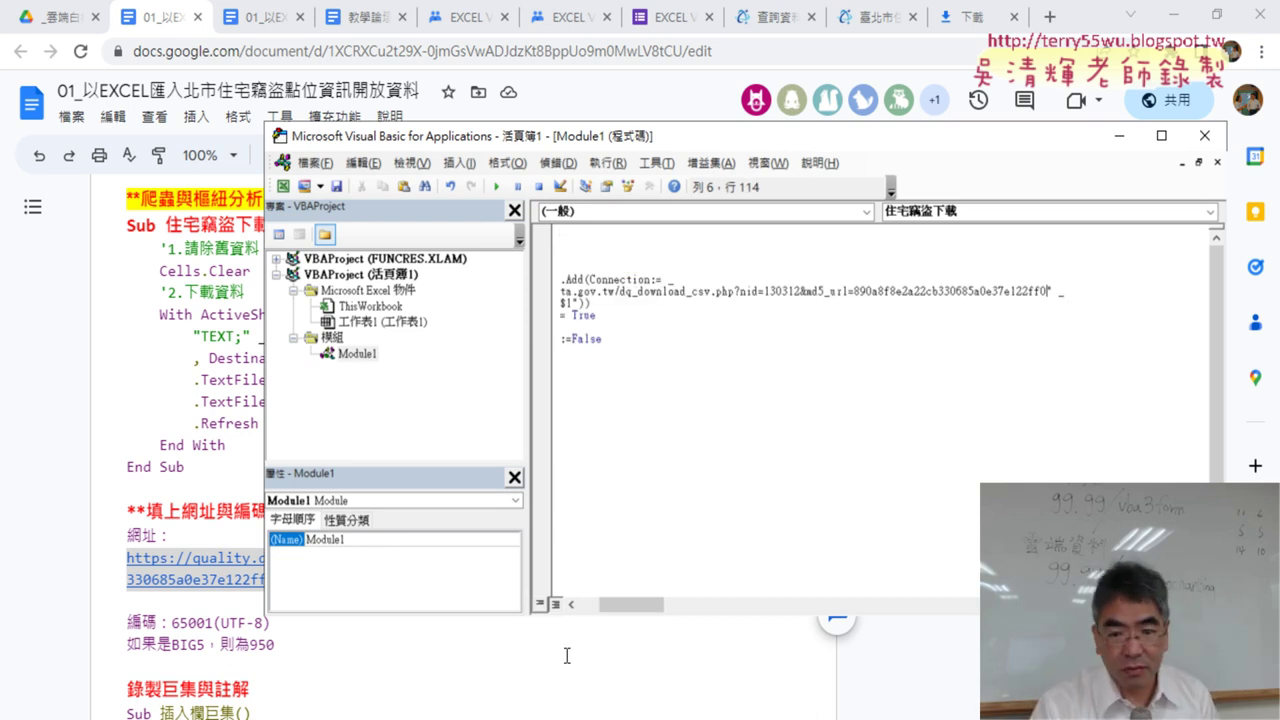
# Step: Check the 'TEXT;' connection prefix and set .TextFilePlatform to 950
pyautogui.moveTo(614, 604); pyautogui.dragTo(596, 606)
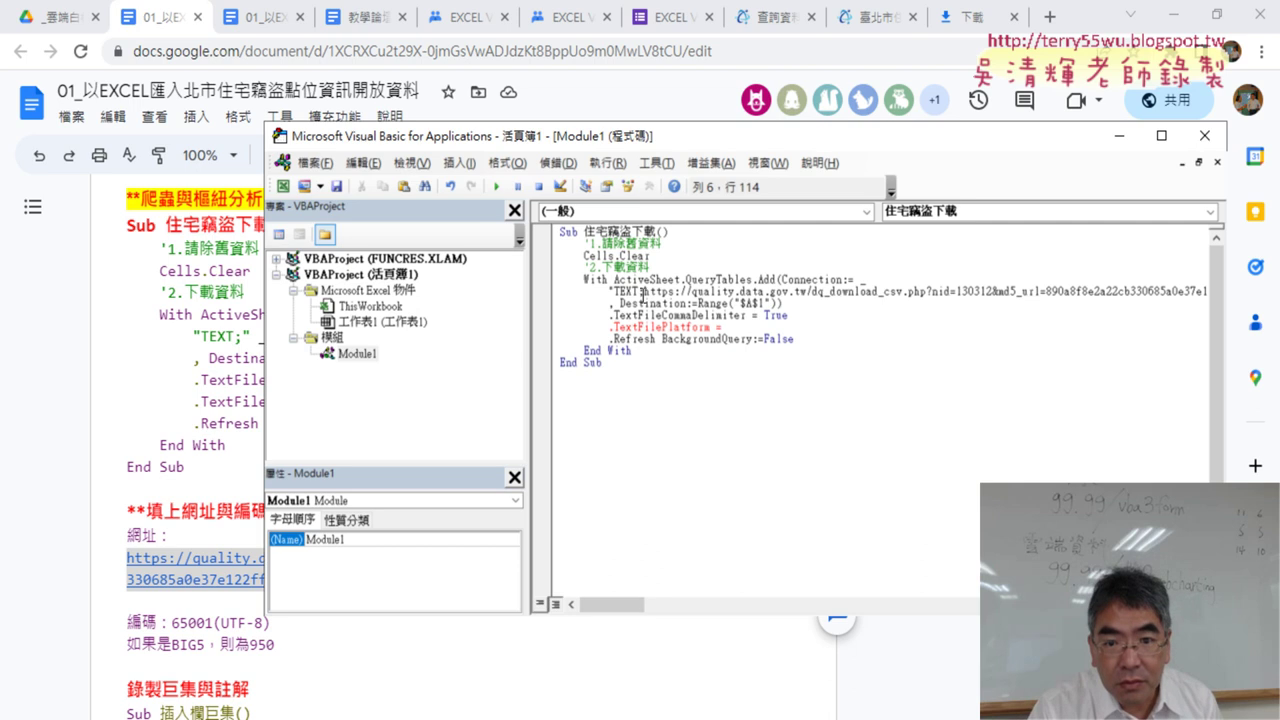
pyautogui.moveTo(645, 290); pyautogui.dragTo(614, 291)
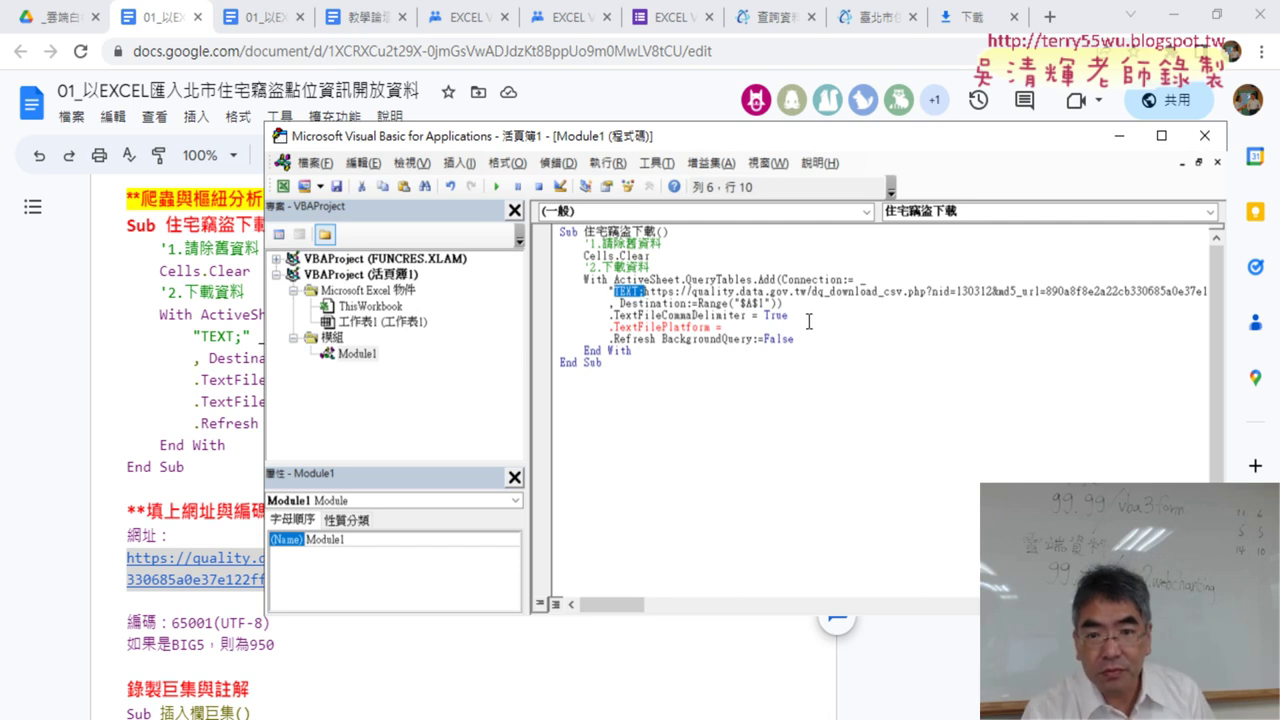
pyautogui.click(750, 330)
pyautogui.write('950')
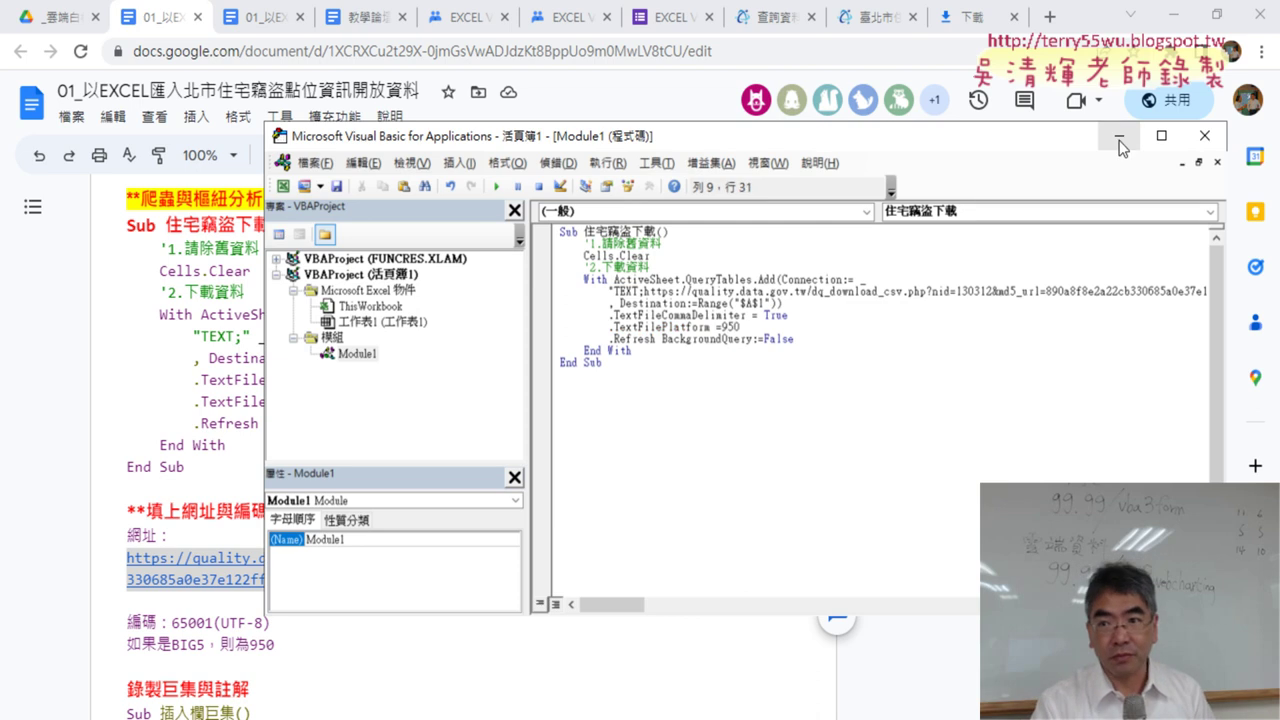
pyautogui.click(1170, 15)
# Step: Run the 住宅竊盜下載 macro, importing burglary records into 工作表1 with garbled Chinese text
pyautogui.click(719, 315)
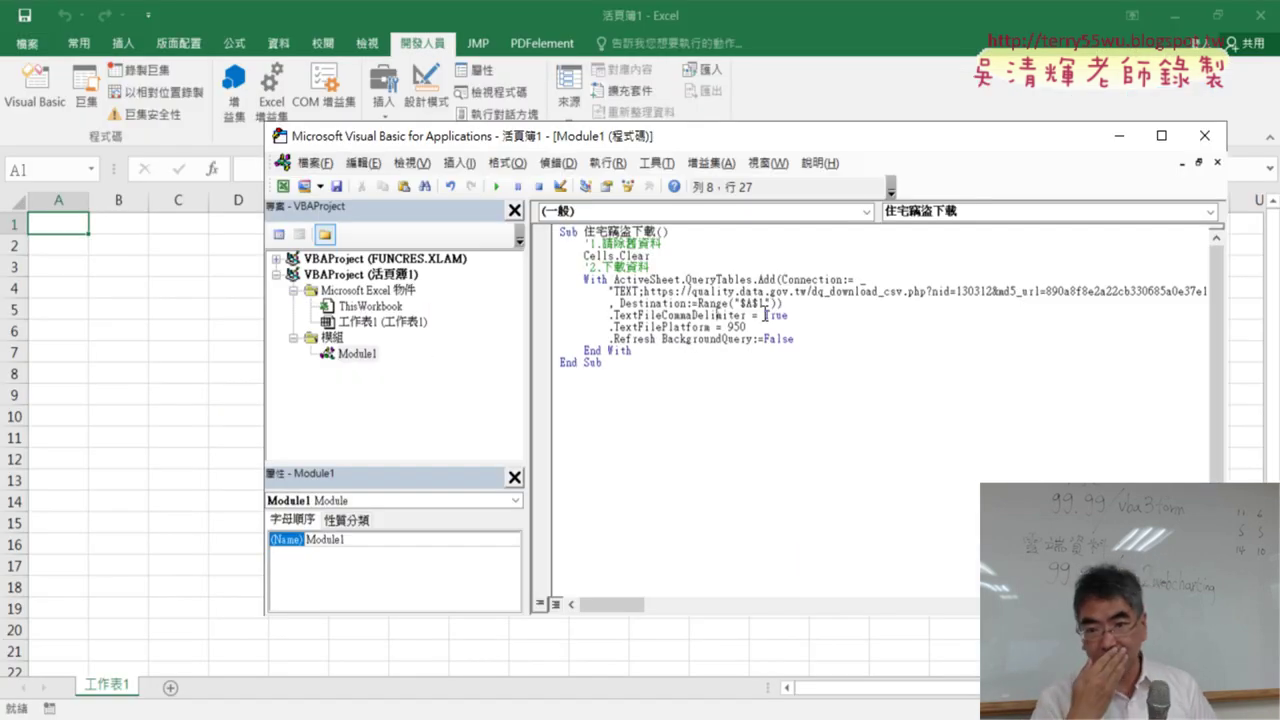
pyautogui.click(496, 186)
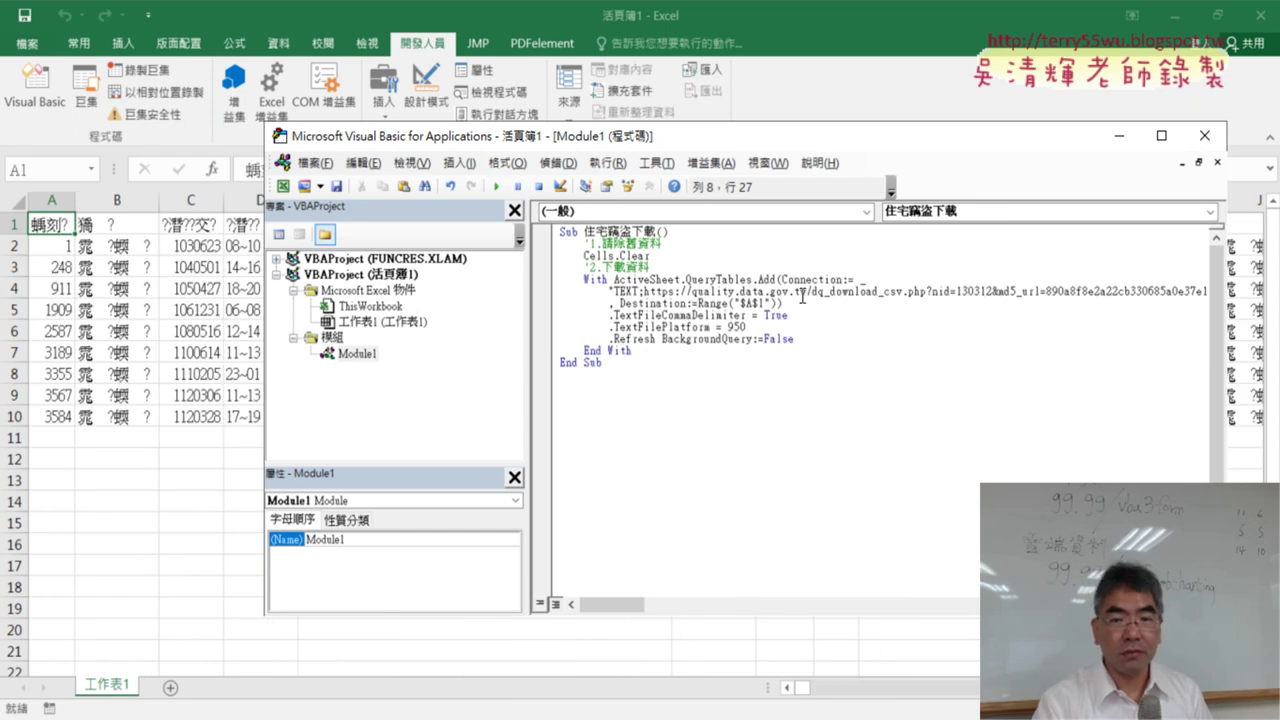
pyautogui.moveTo(768, 136); pyautogui.dragTo(749, 61)
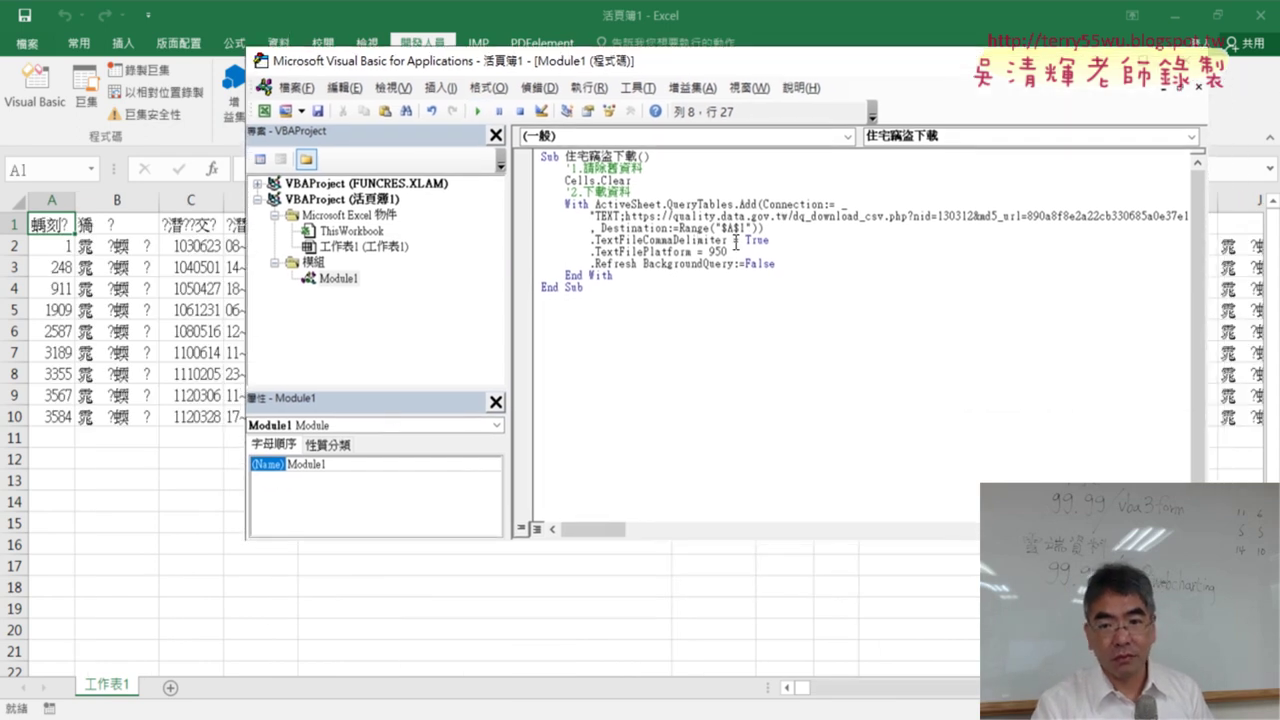
pyautogui.moveTo(729, 252); pyautogui.dragTo(714, 252)
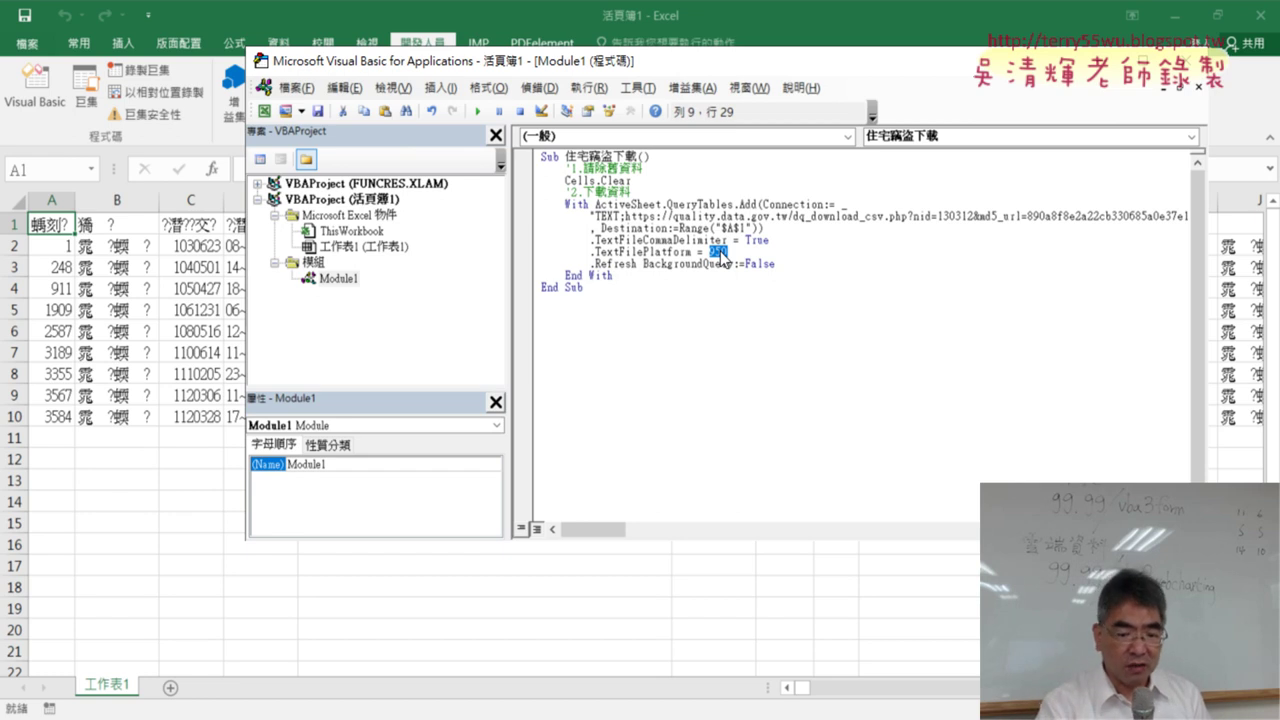
# Step: Replace platform 950 with 65001 and rerun the macro to get readable Chinese data
pyautogui.write('65001')
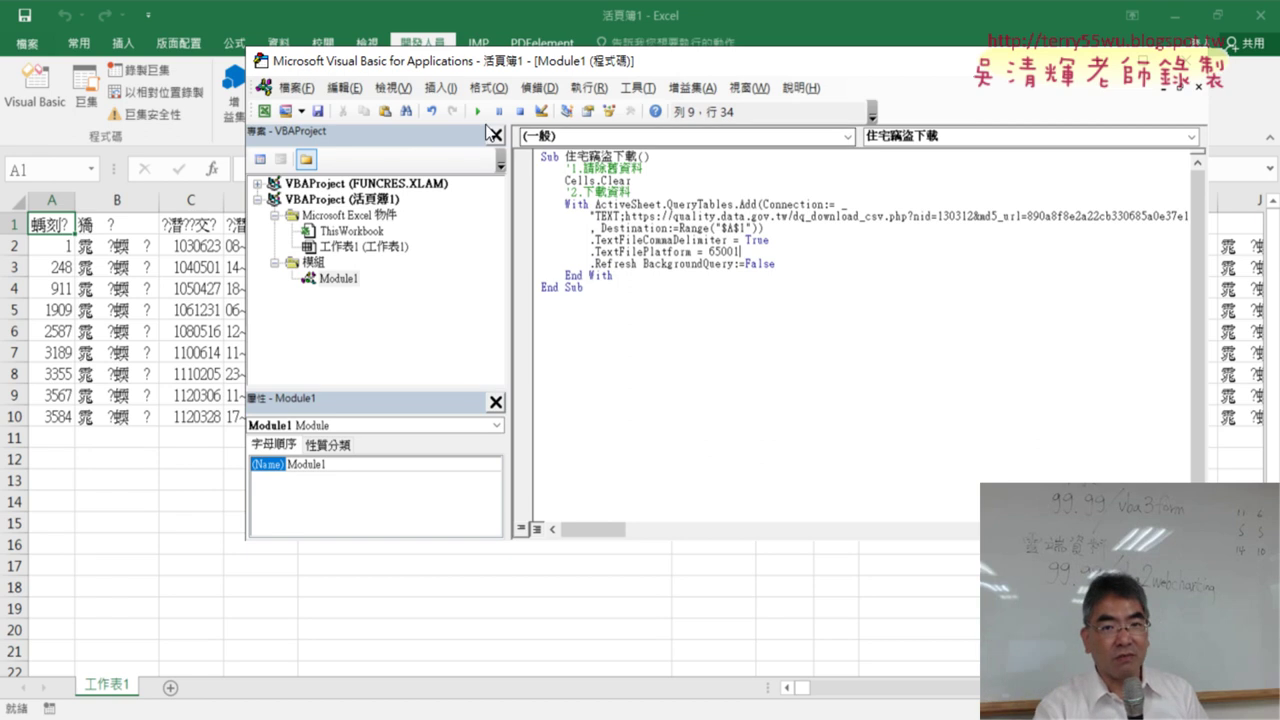
pyautogui.click(478, 110)
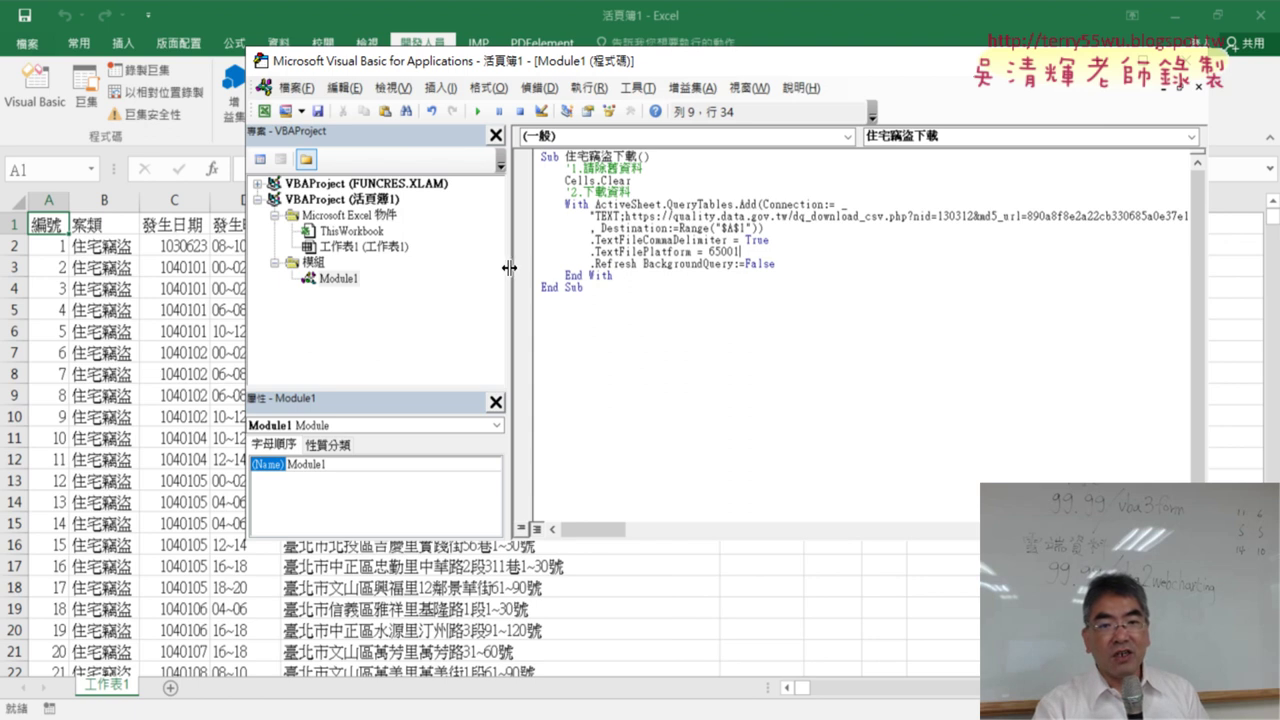
pyautogui.moveTo(397, 281); pyautogui.dragTo(398, 281)
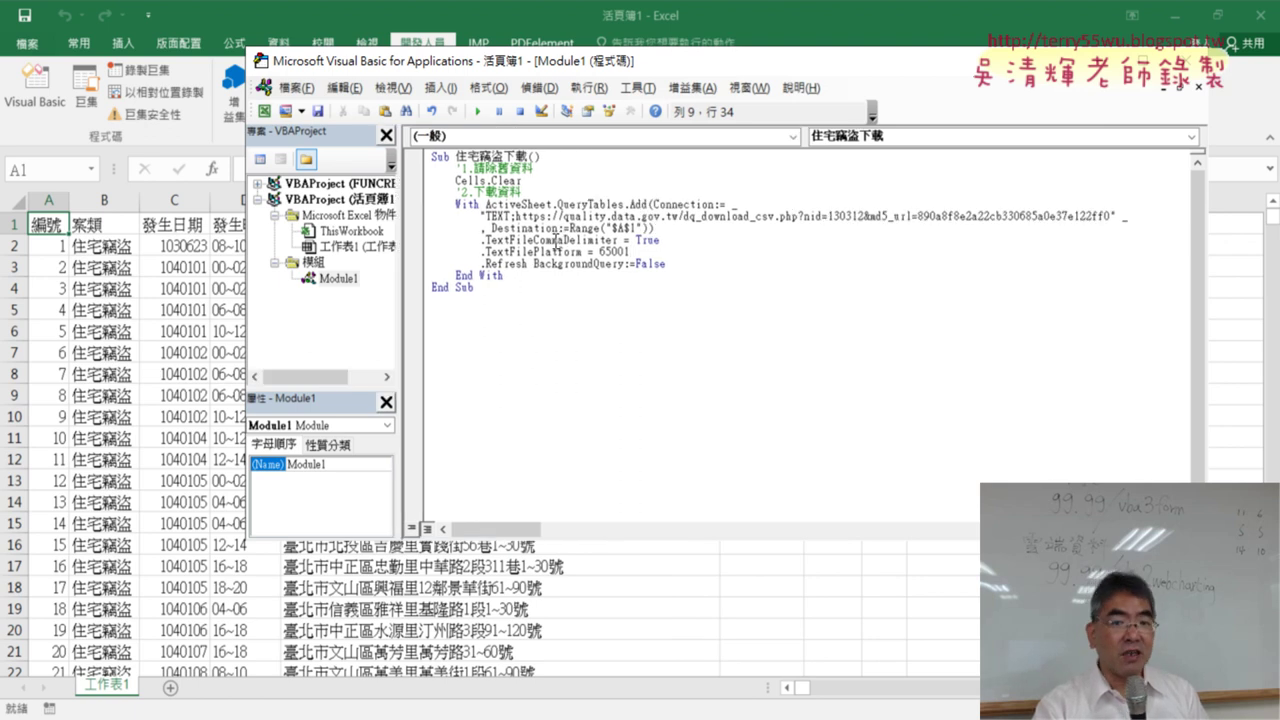
pyautogui.moveTo(515, 216); pyautogui.dragTo(1091, 215)
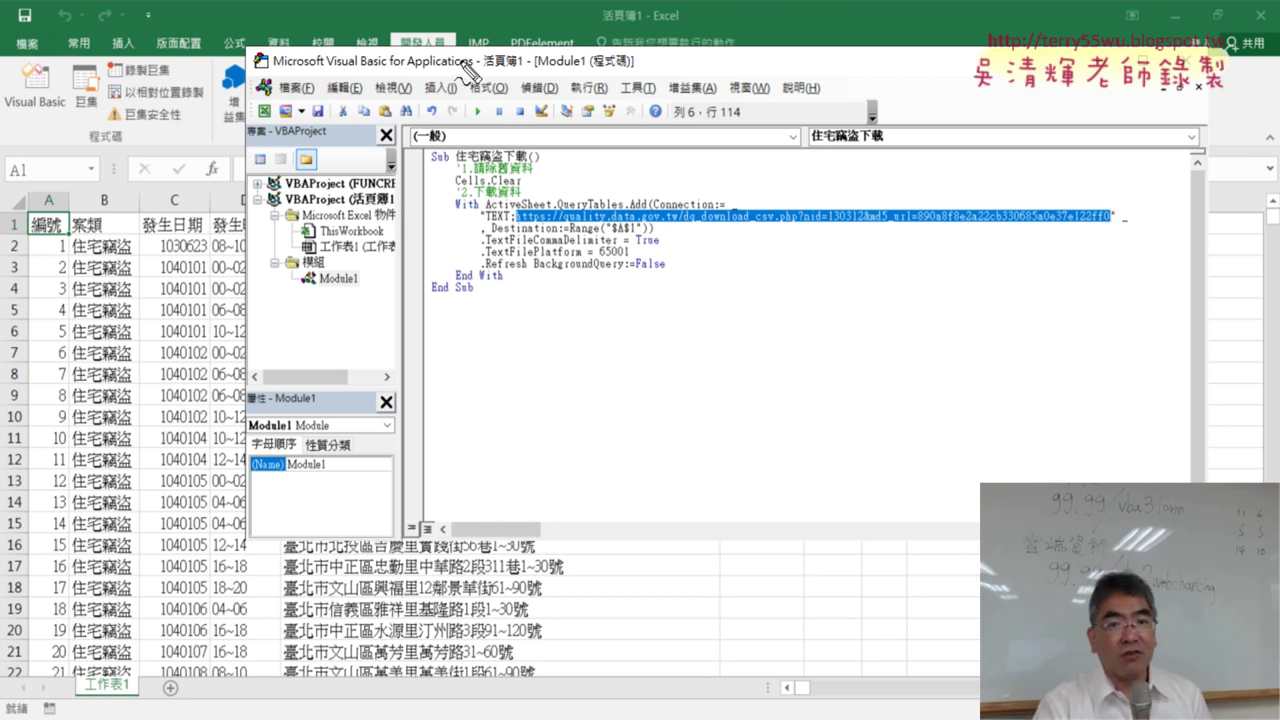
pyautogui.moveTo(372, 56)
pyautogui.mouseDown()
pyautogui.moveTo(448, 18)
pyautogui.moveTo(440, 60)
pyautogui.mouseUp()
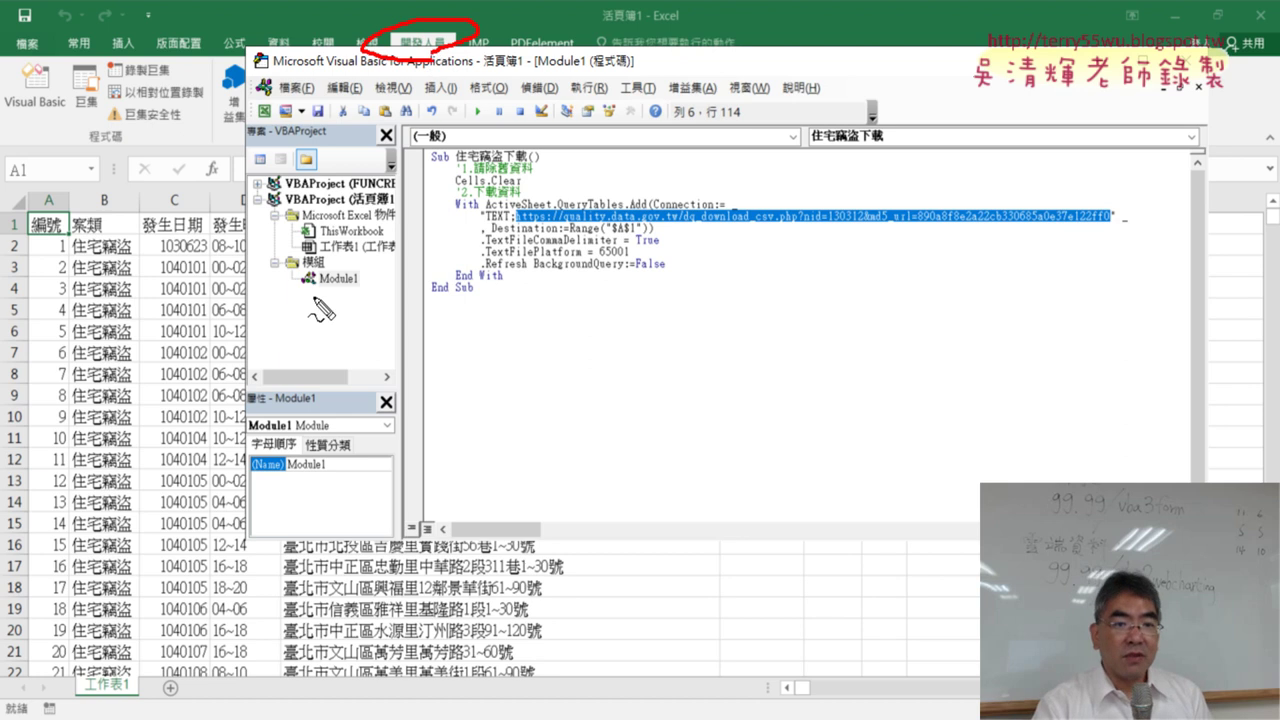
pyautogui.moveTo(366, 297); pyautogui.dragTo(357, 312)
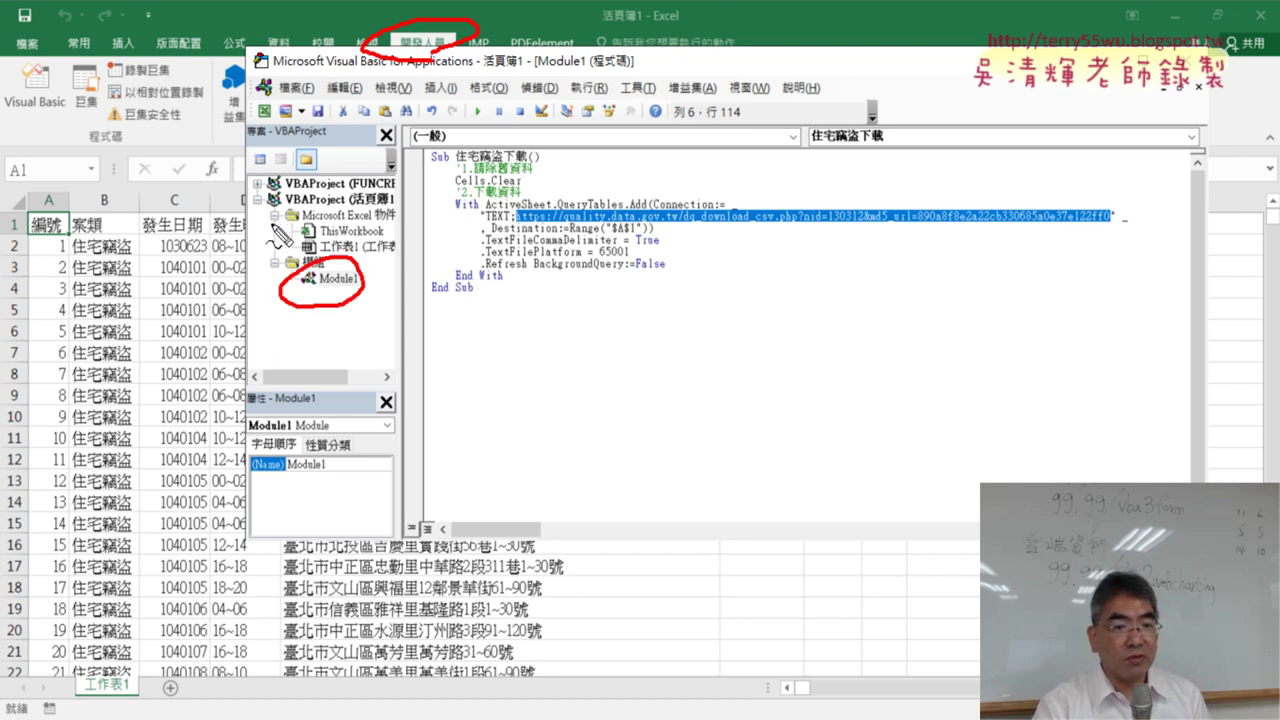
pyautogui.moveTo(250, 186); pyautogui.dragTo(298, 258)
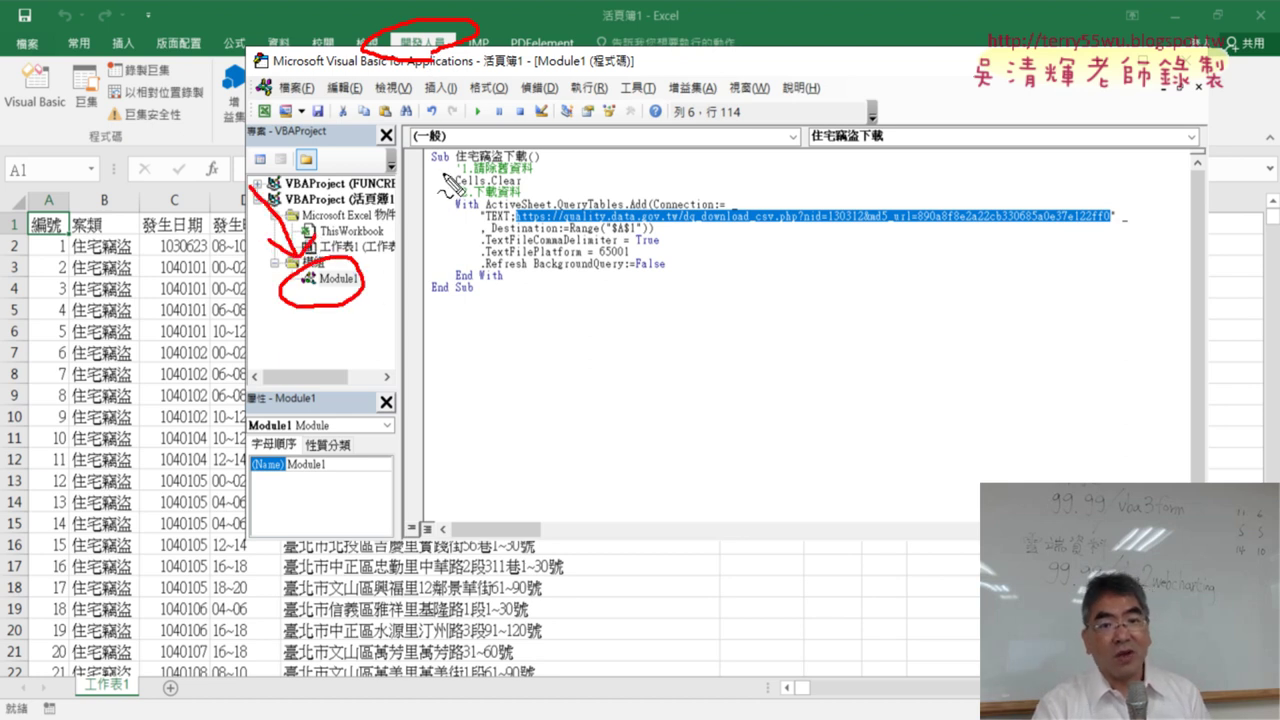
pyautogui.moveTo(652, 71); pyautogui.dragTo(525, 157)
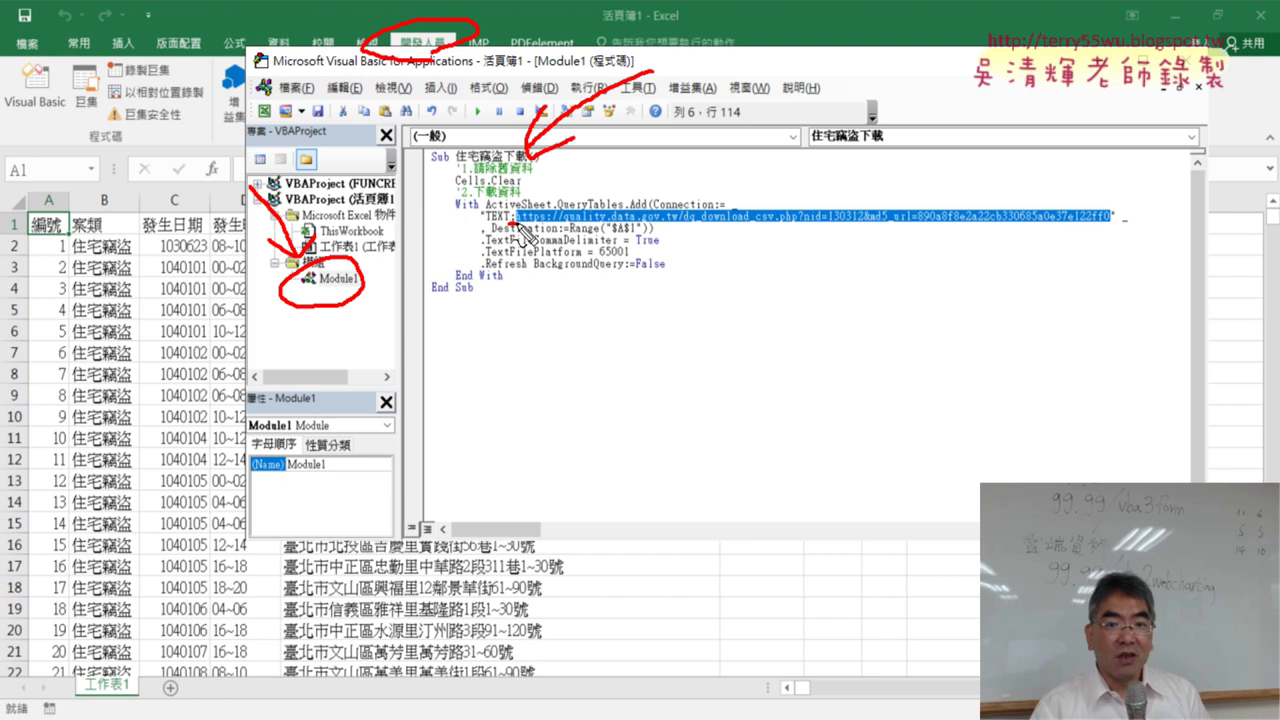
pyautogui.press('Escape')
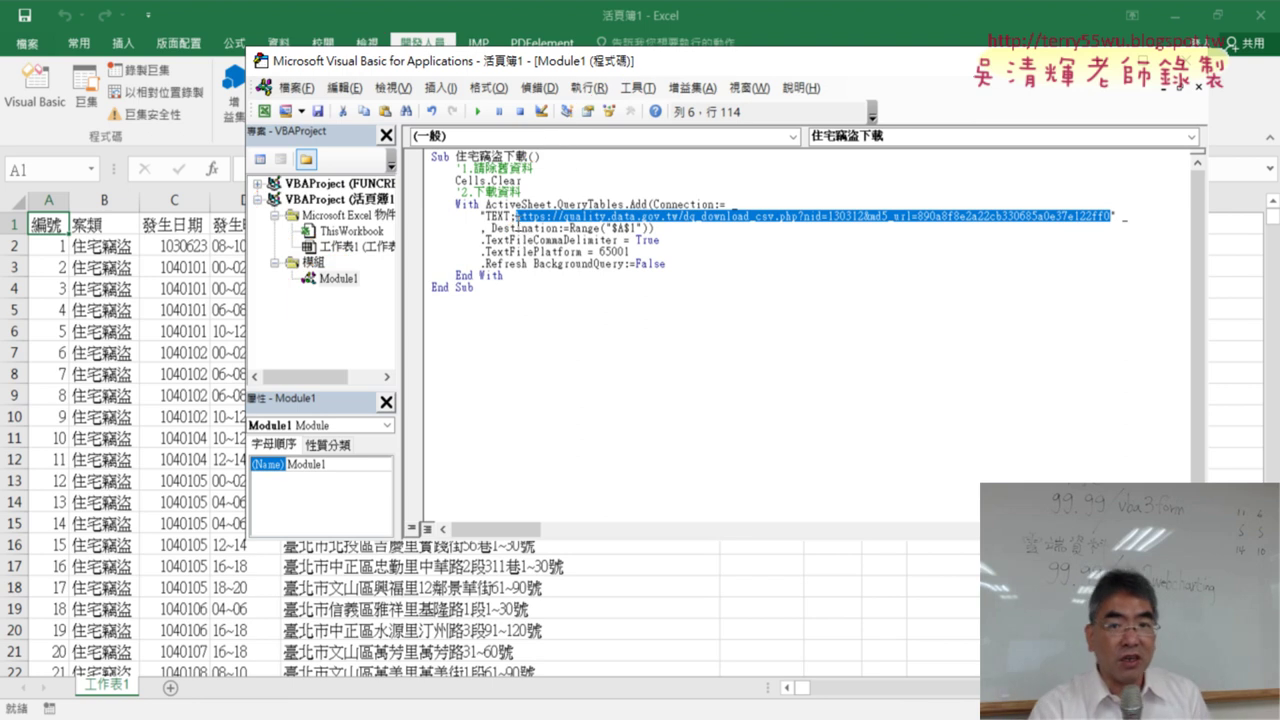
# Step: Set the VBA editor's code font size to 12 in the Editor Format options
pyautogui.click(643, 89)
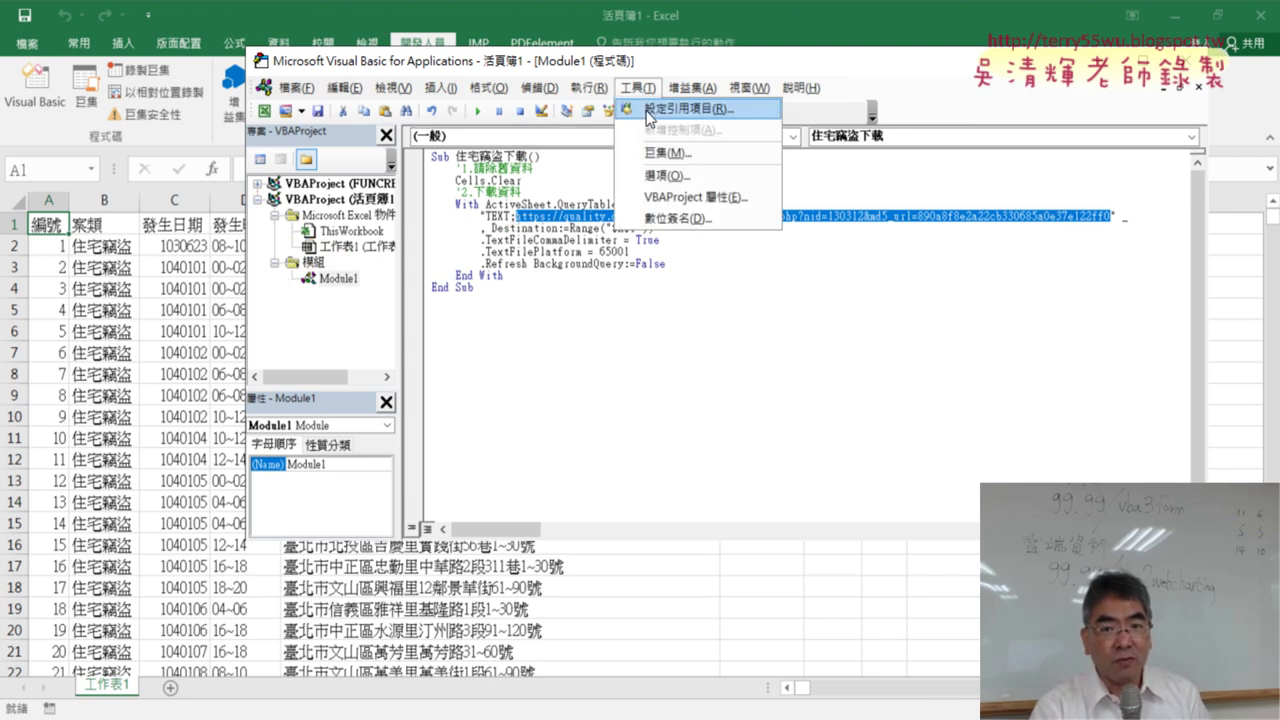
pyautogui.click(674, 176)
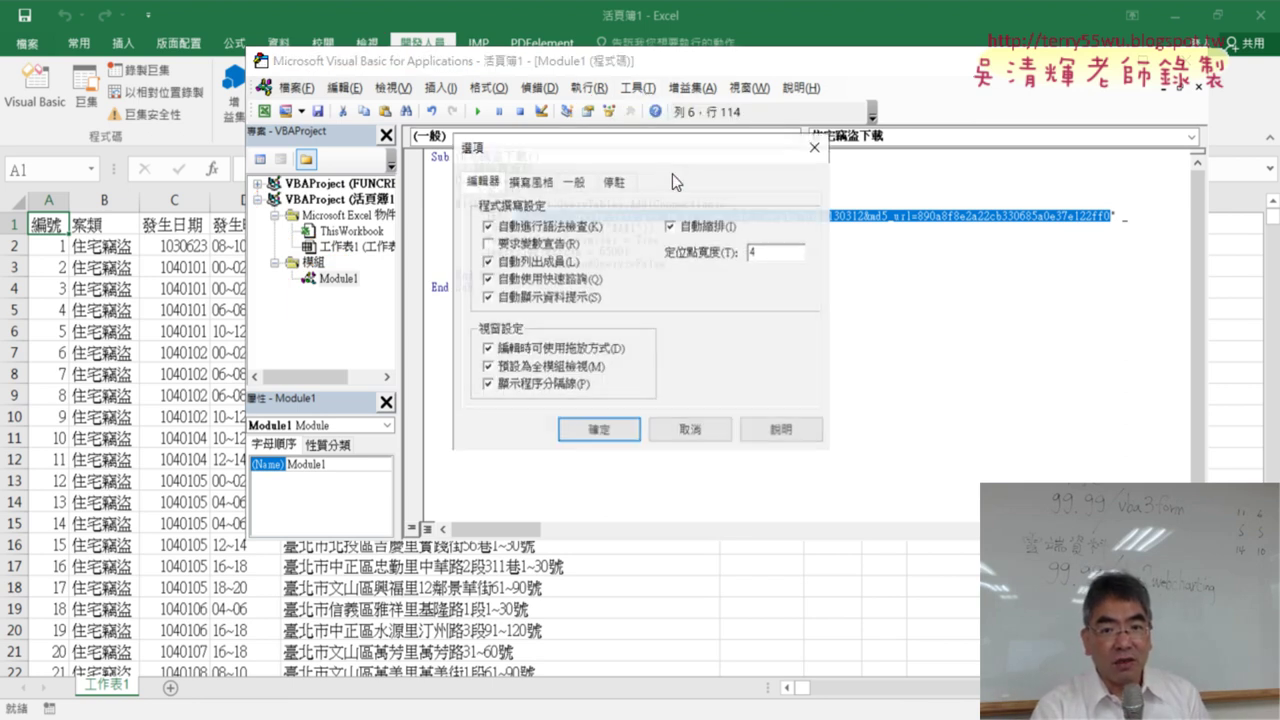
pyautogui.click(529, 181)
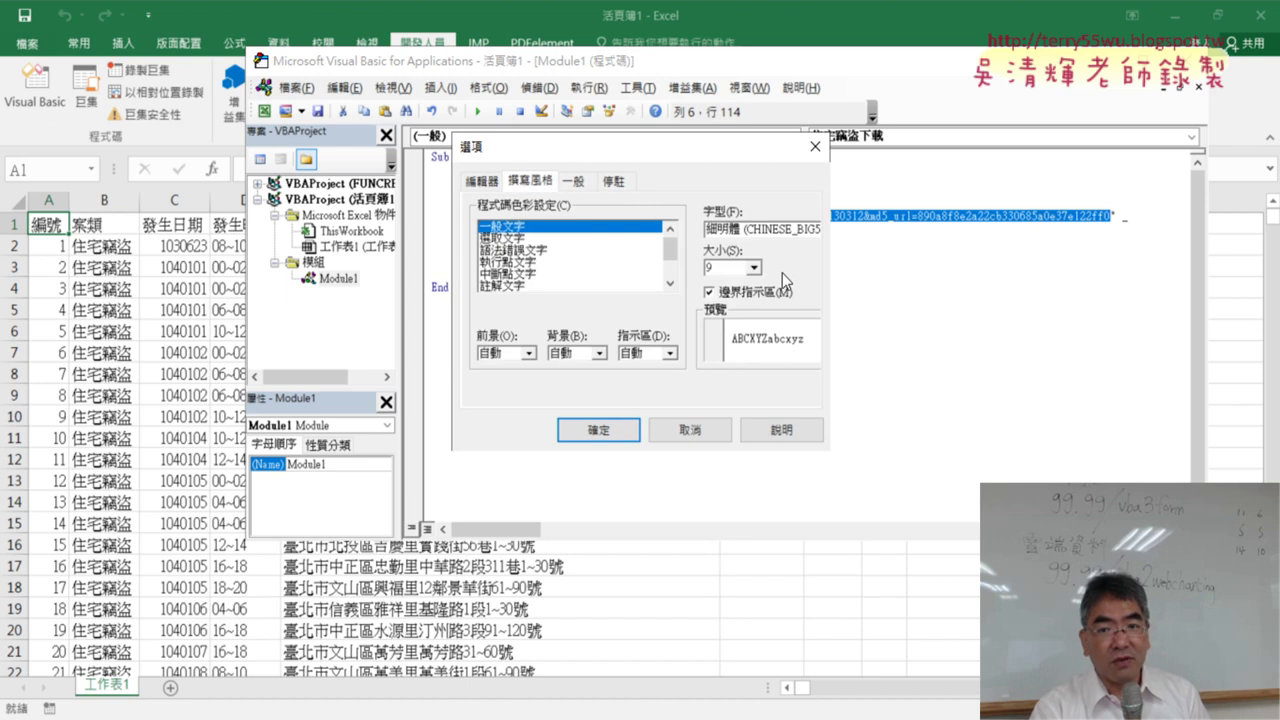
pyautogui.click(752, 268)
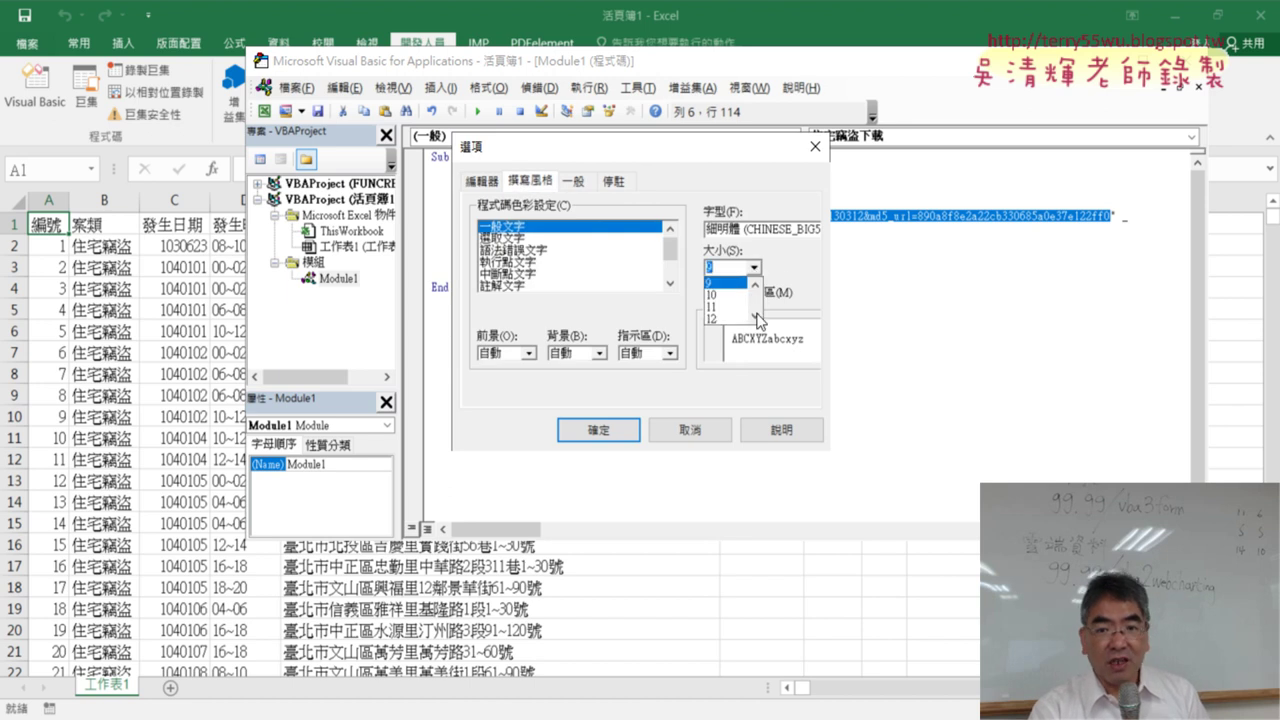
pyautogui.click(735, 319)
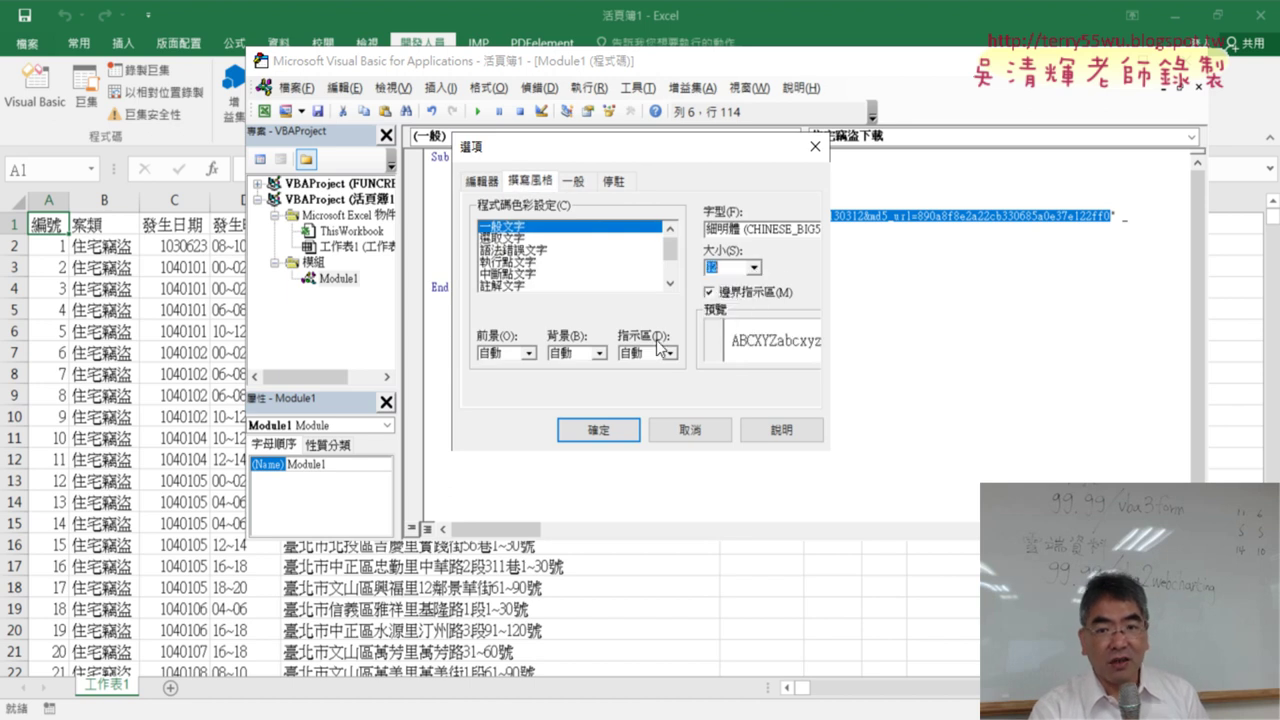
pyautogui.click(598, 430)
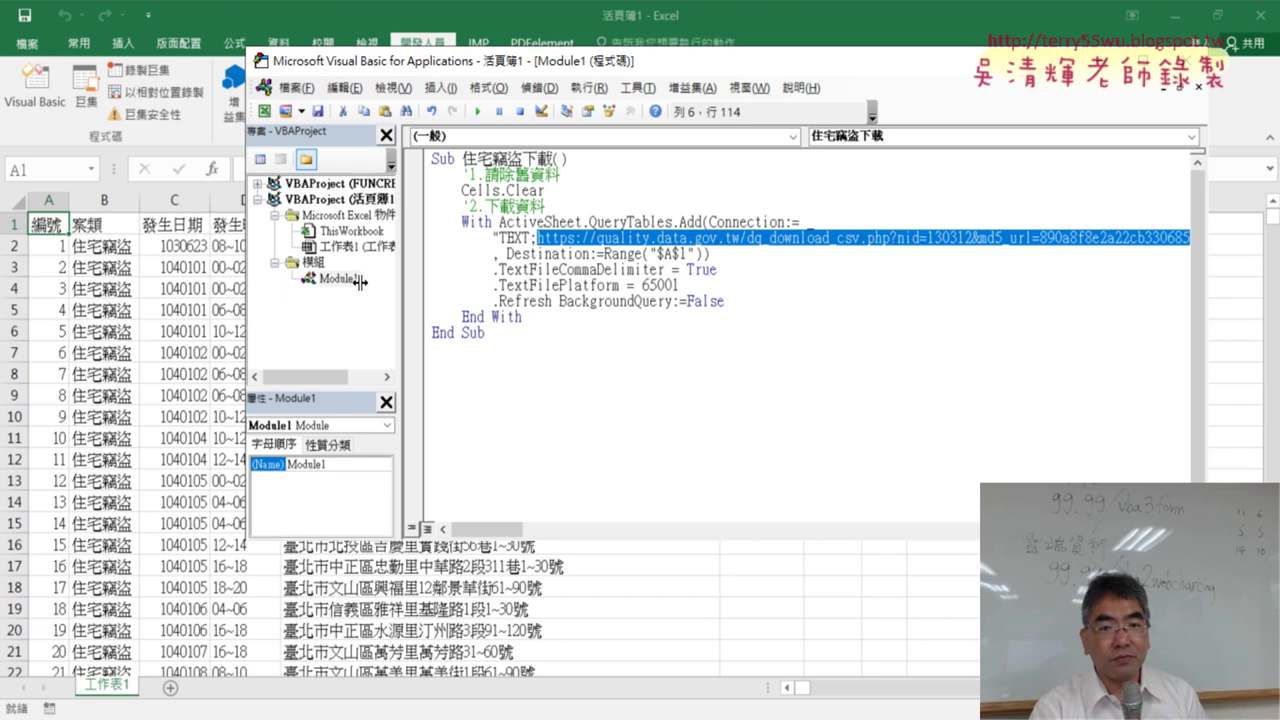
# Step: Widen the code area, then delete and restore the download URL with Ctrl+Z
pyautogui.moveTo(358, 282); pyautogui.dragTo(360, 282)
pyautogui.click(521, 256)
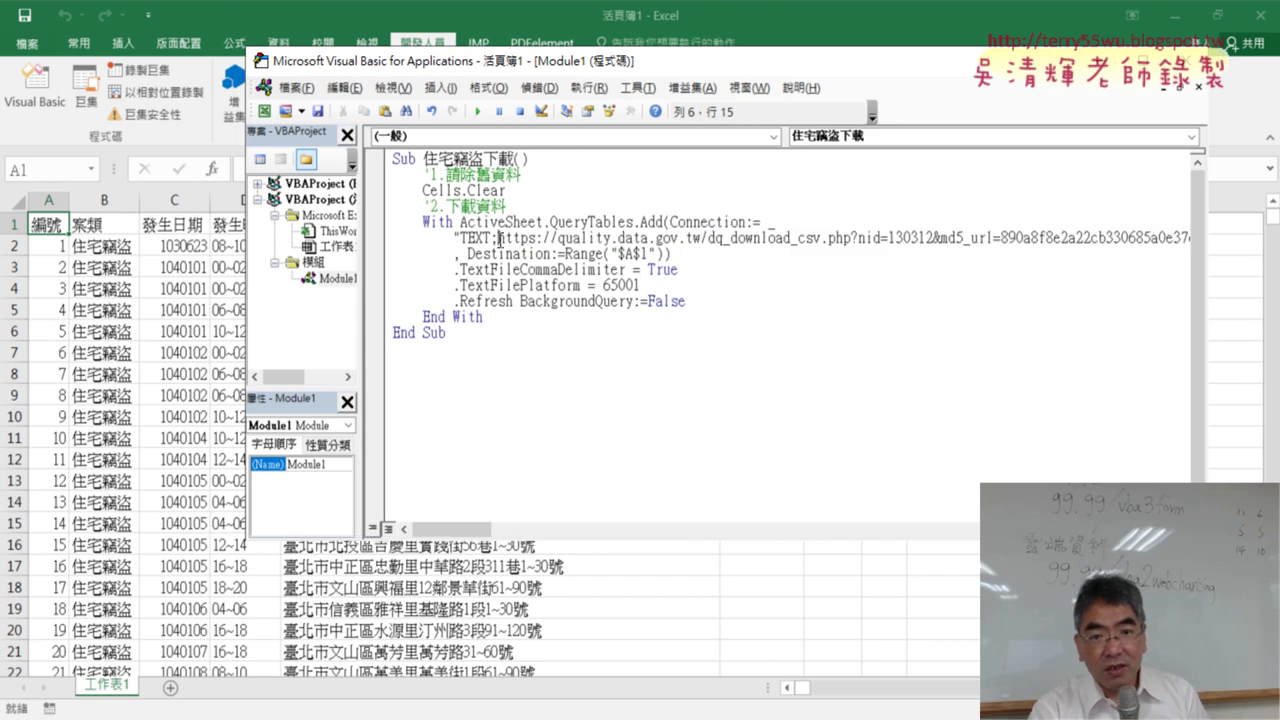
pyautogui.moveTo(498, 238); pyautogui.dragTo(1042, 237)
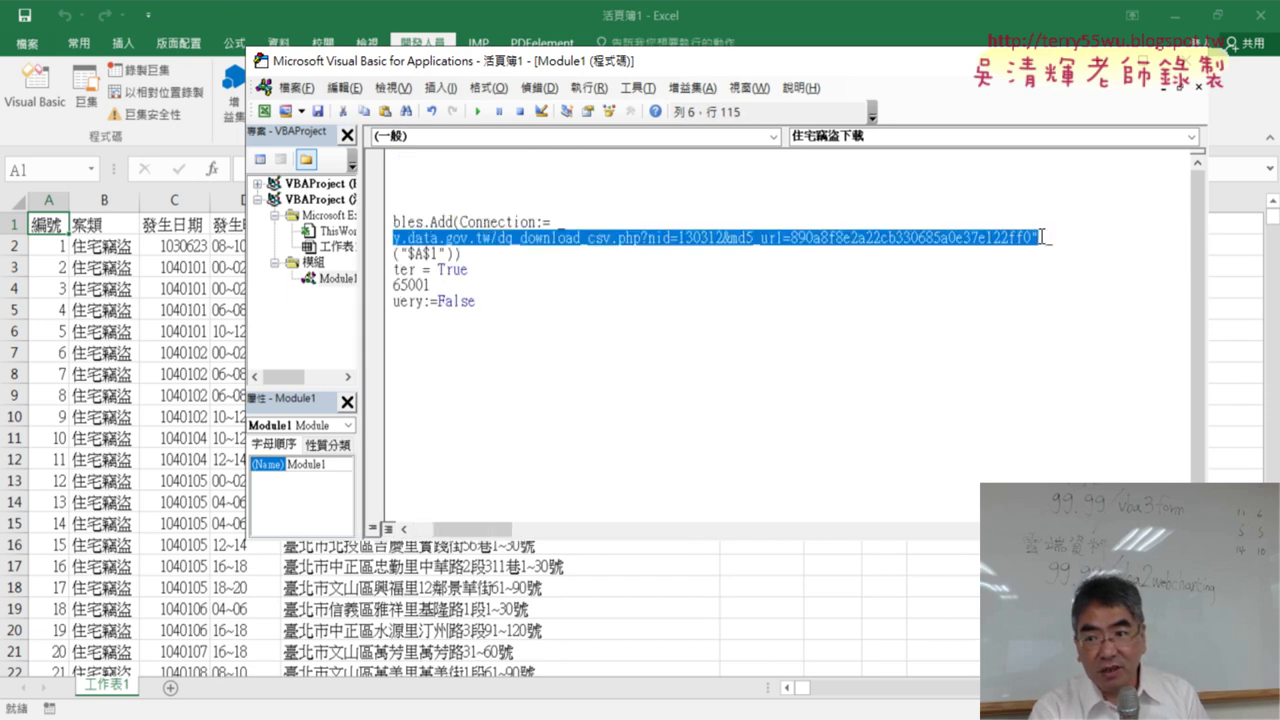
pyautogui.press('Delete')
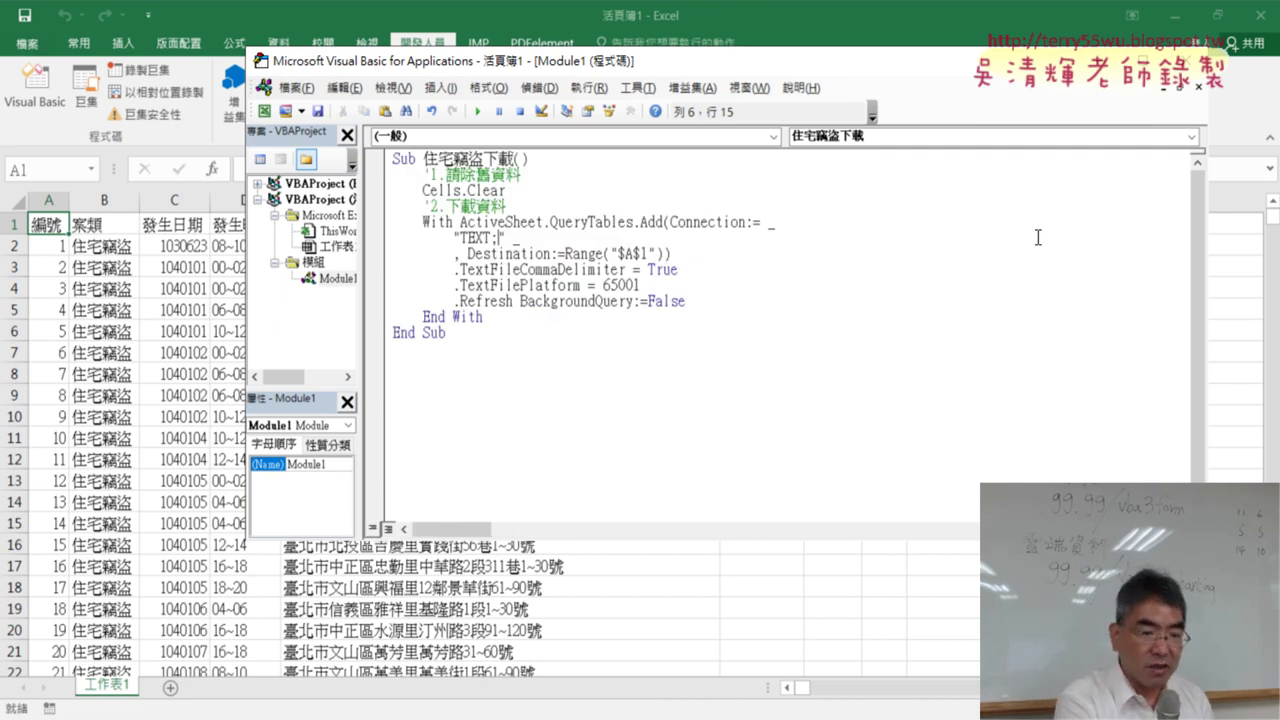
pyautogui.hotkey('ctrl', 'z')
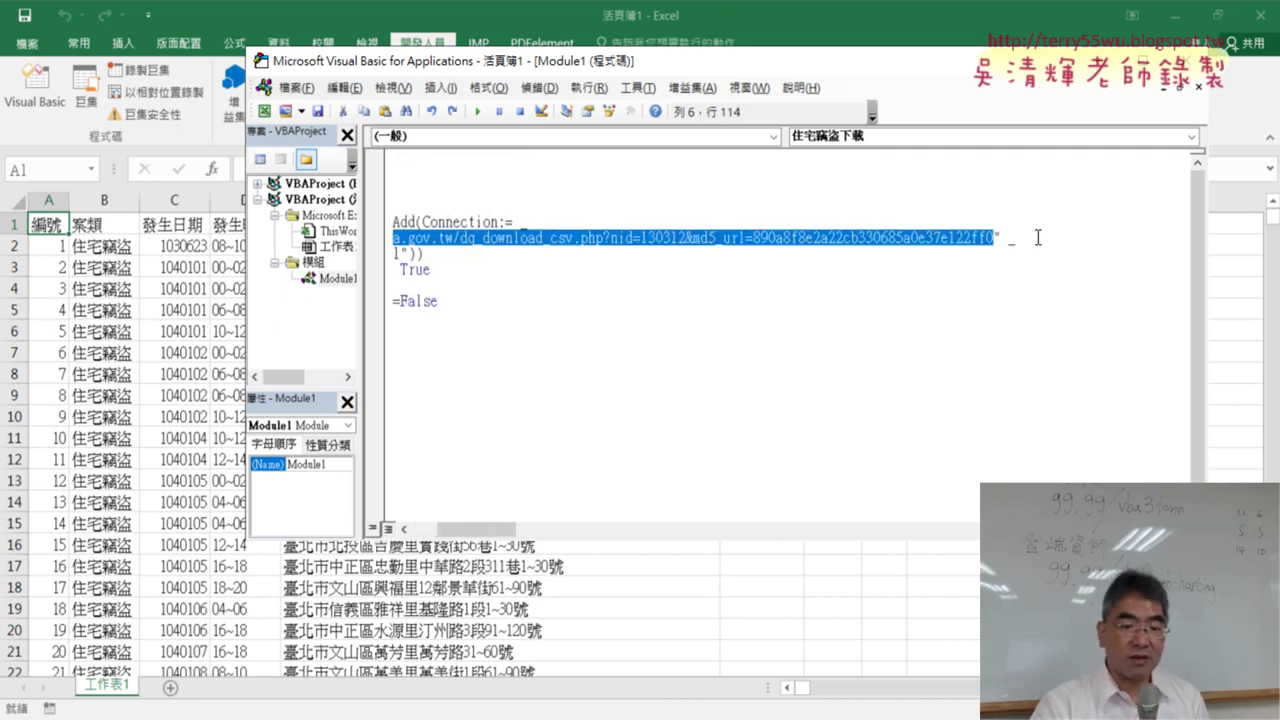
pyautogui.press('Home')
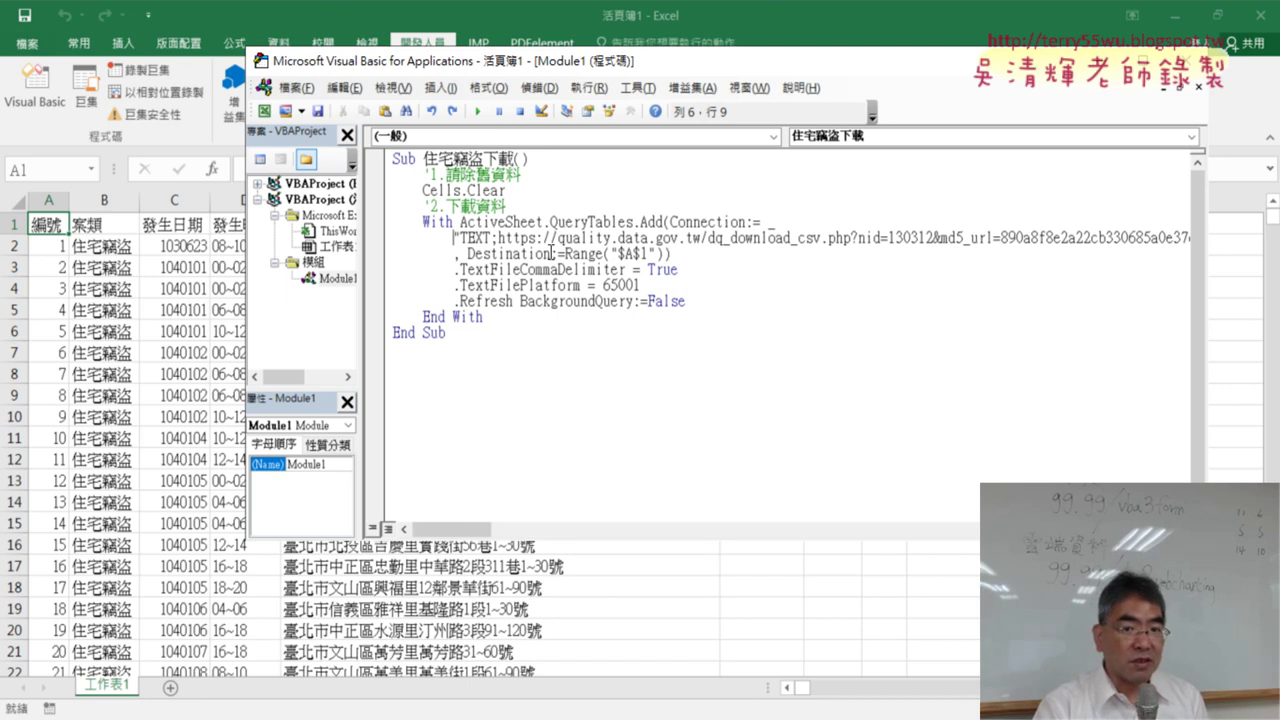
pyautogui.moveTo(647, 285); pyautogui.dragTo(609, 288)
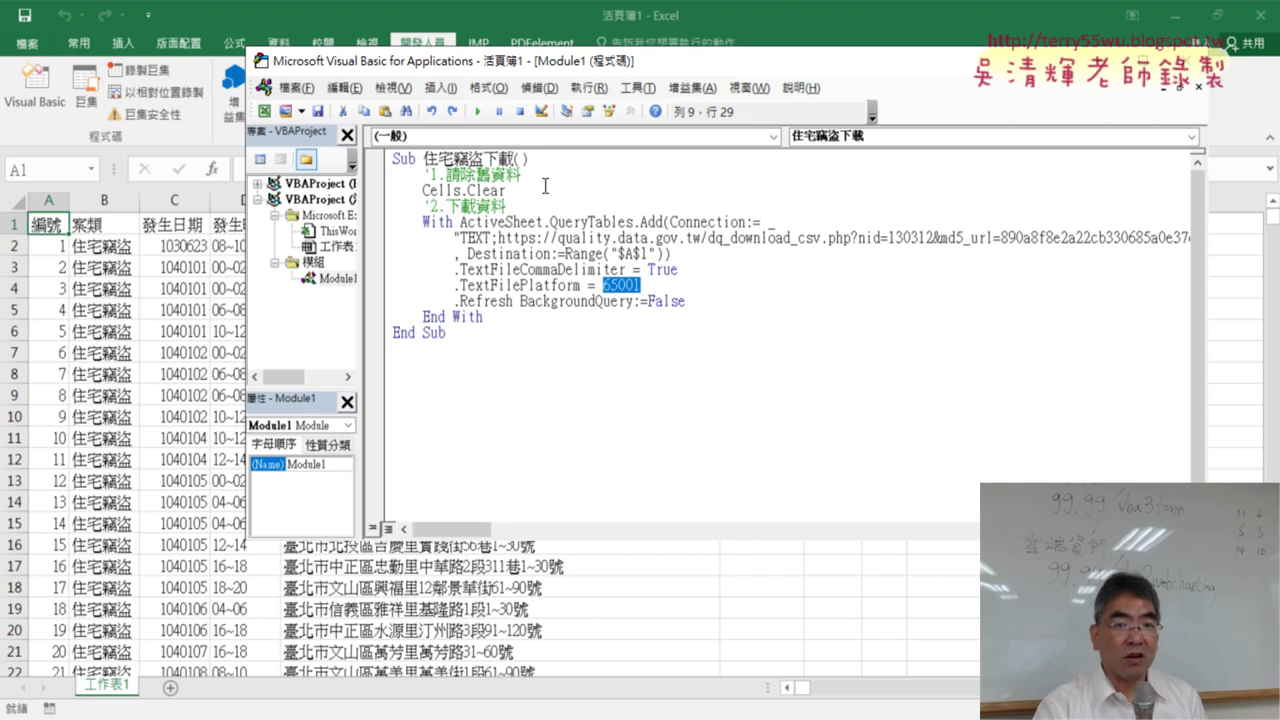
pyautogui.click(514, 222)
pyautogui.moveTo(594, 64); pyautogui.dragTo(700, 96)
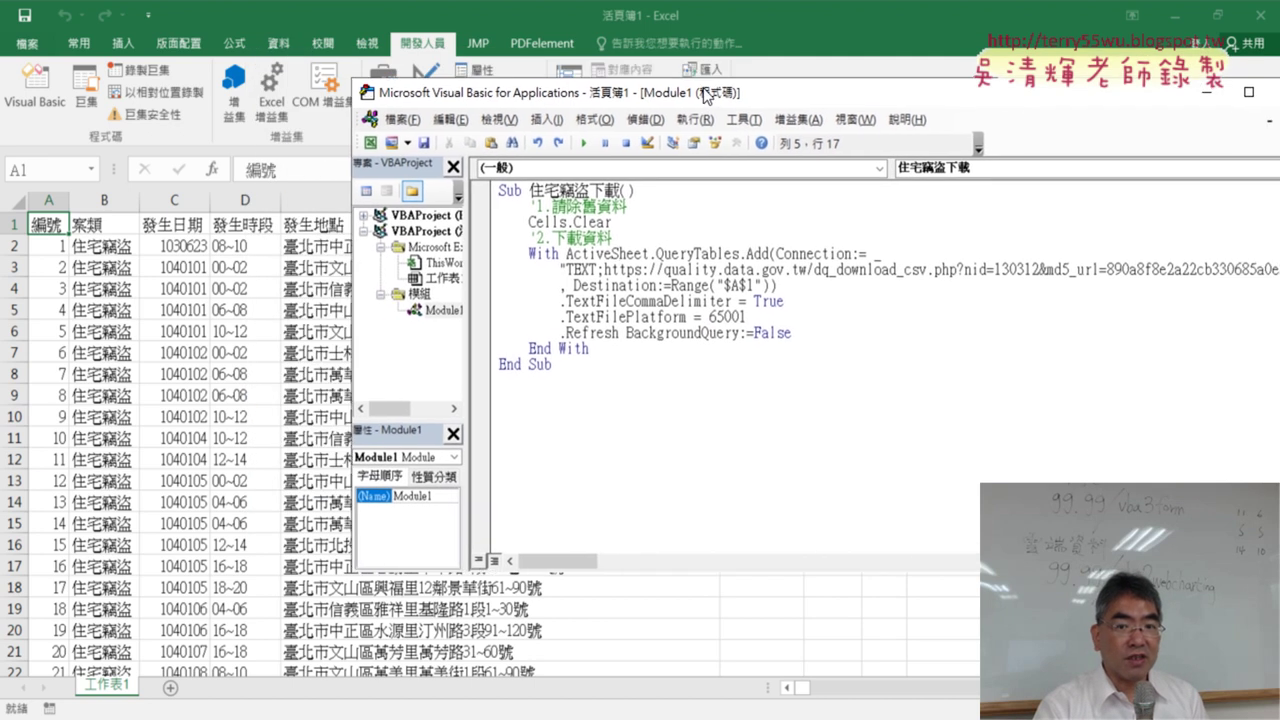
# Step: Annotate the Run button and Cells.Clear line, erase the marks, and open the Debug menu
pyautogui.click(614, 285)
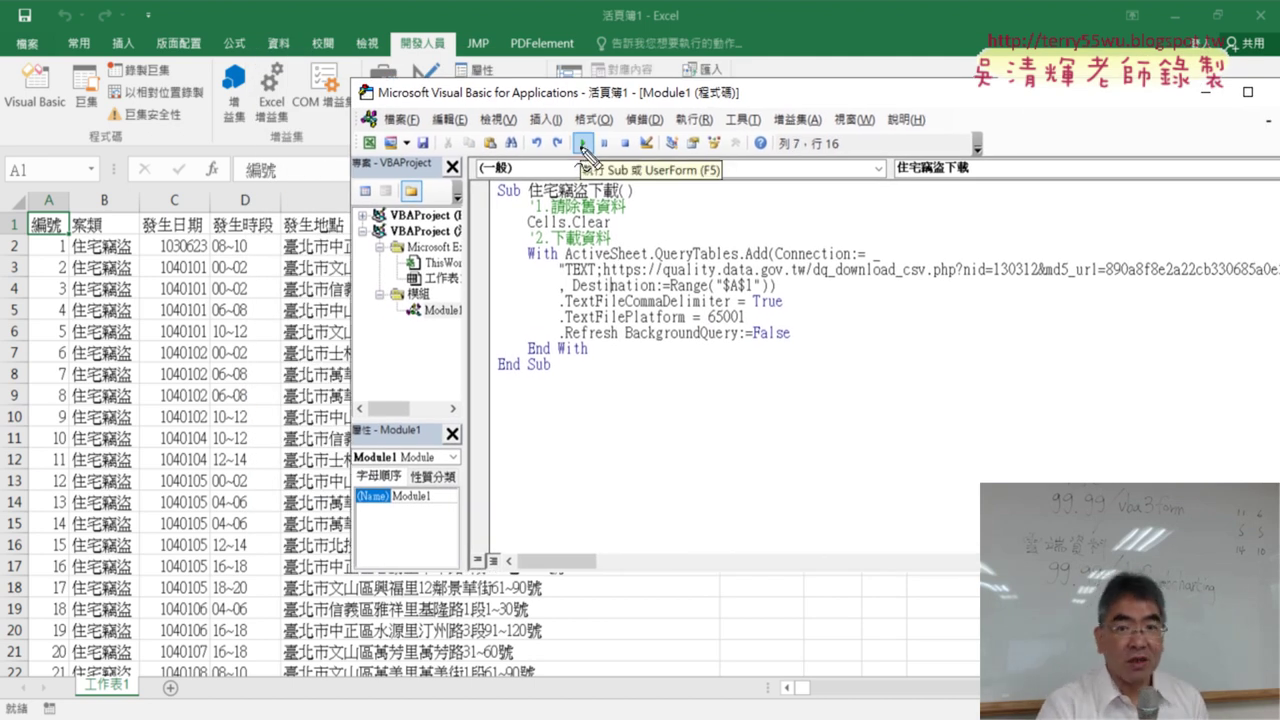
pyautogui.moveTo(570, 140); pyautogui.dragTo(578, 134)
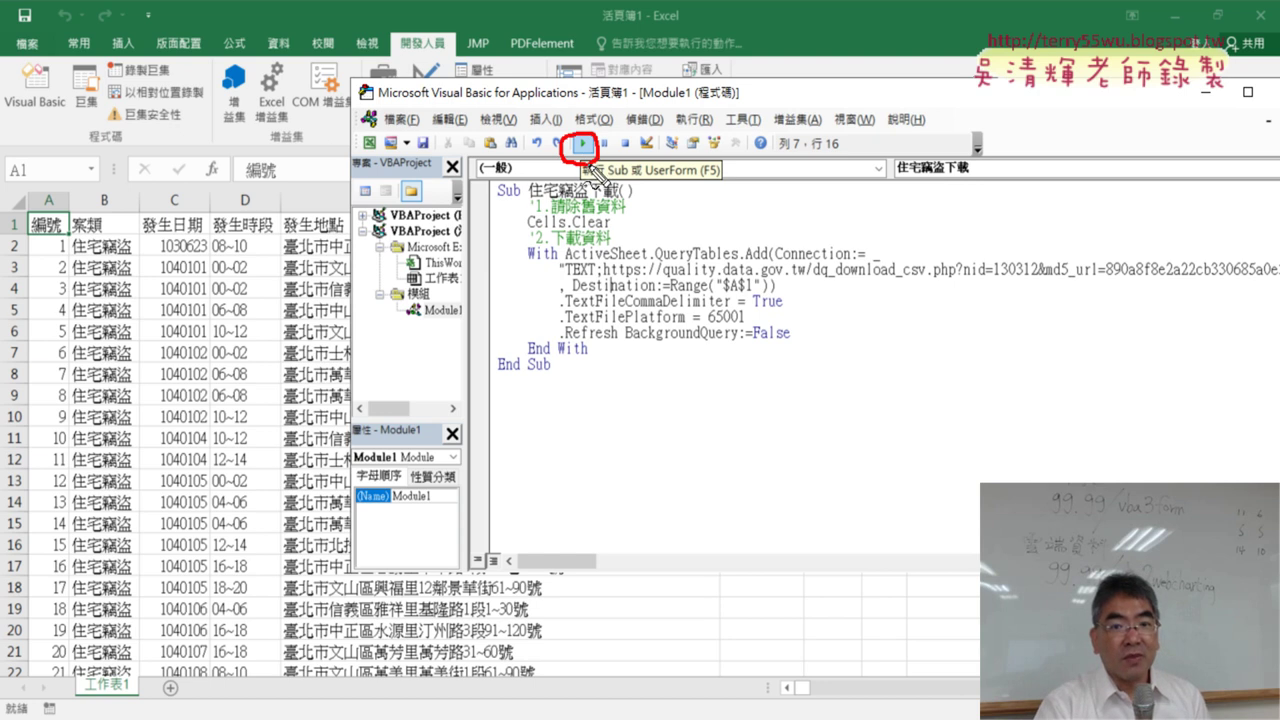
pyautogui.moveTo(452, 178); pyautogui.dragTo(518, 222)
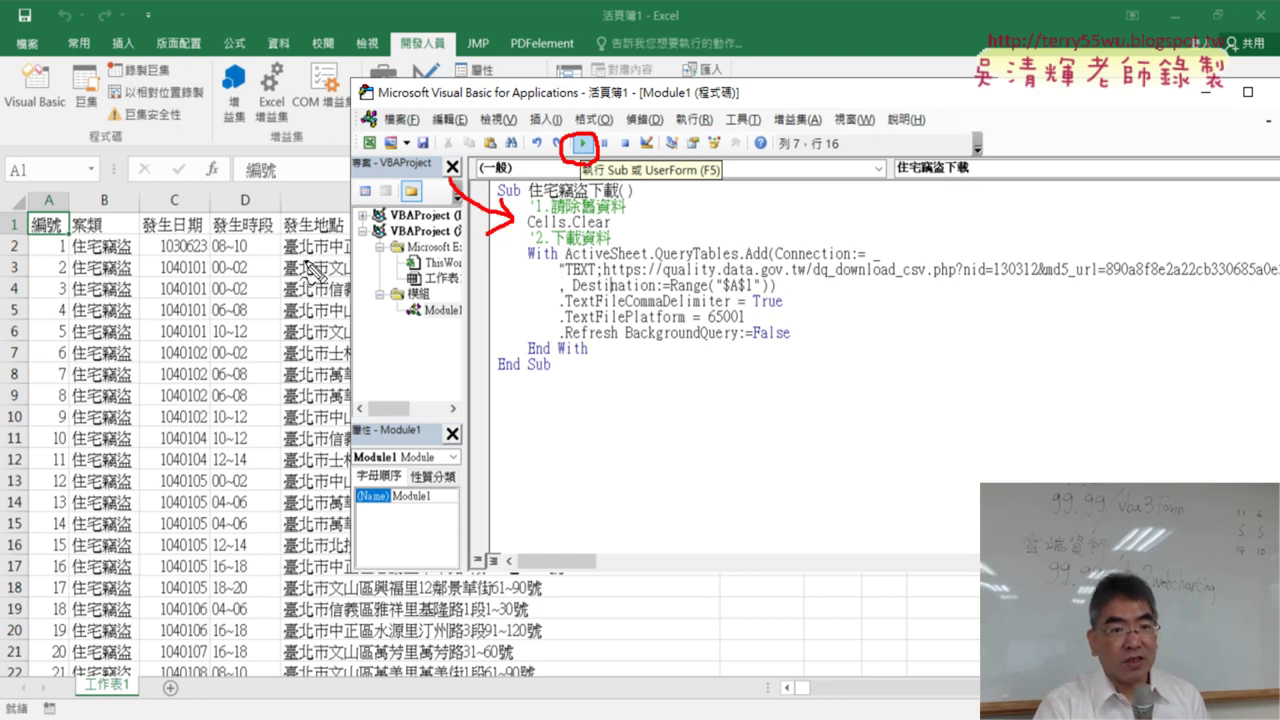
pyautogui.moveTo(92, 240); pyautogui.dragTo(26, 322)
pyautogui.moveTo(32, 256); pyautogui.dragTo(158, 376)
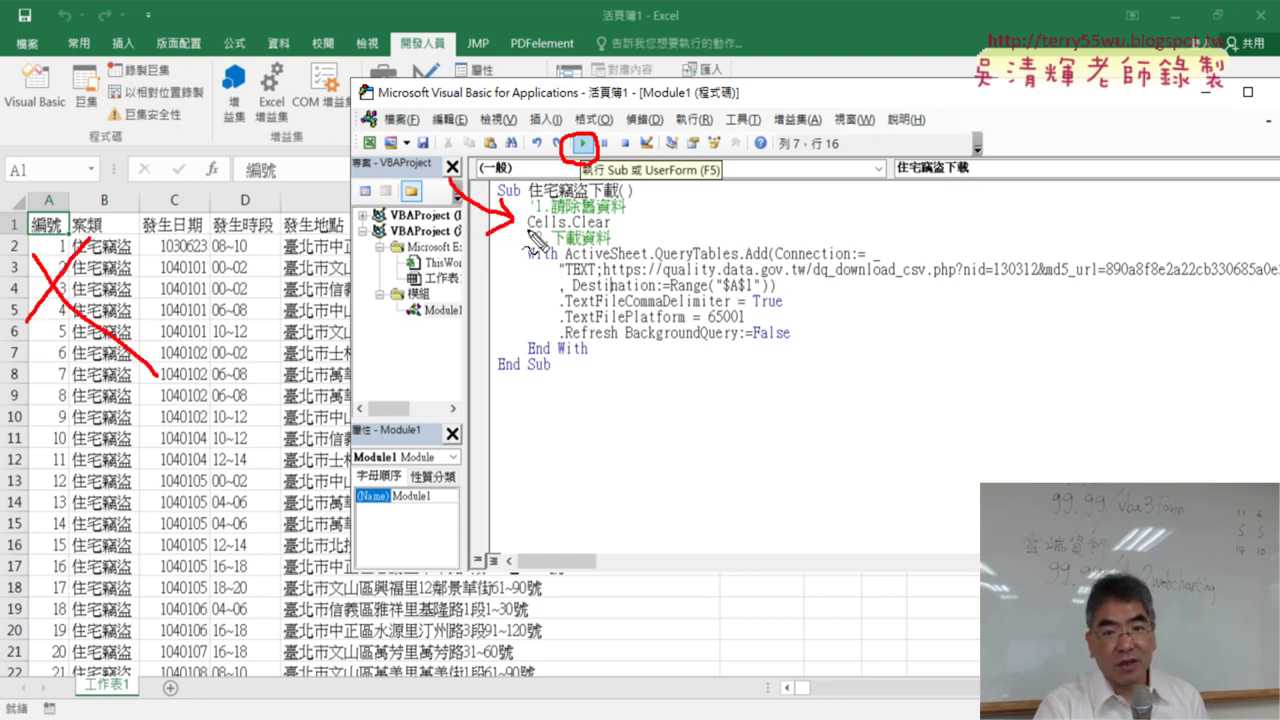
pyautogui.moveTo(530, 229); pyautogui.dragTo(610, 227)
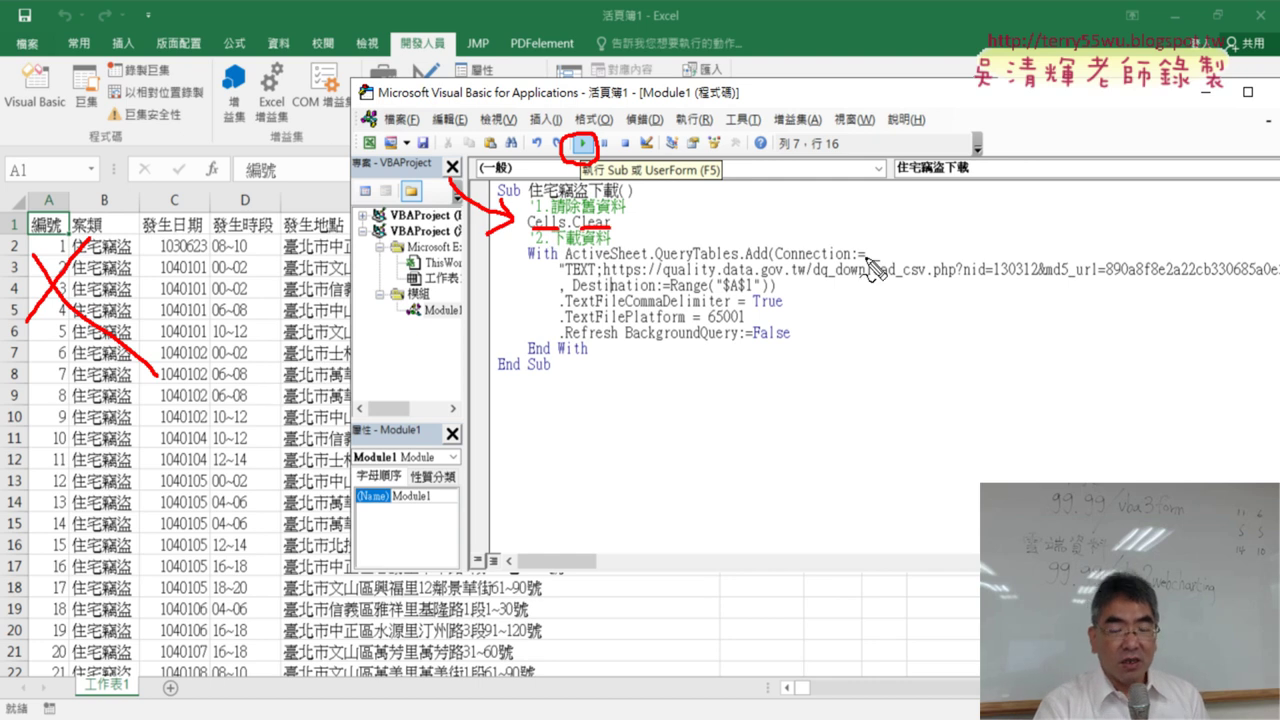
pyautogui.press('Escape')
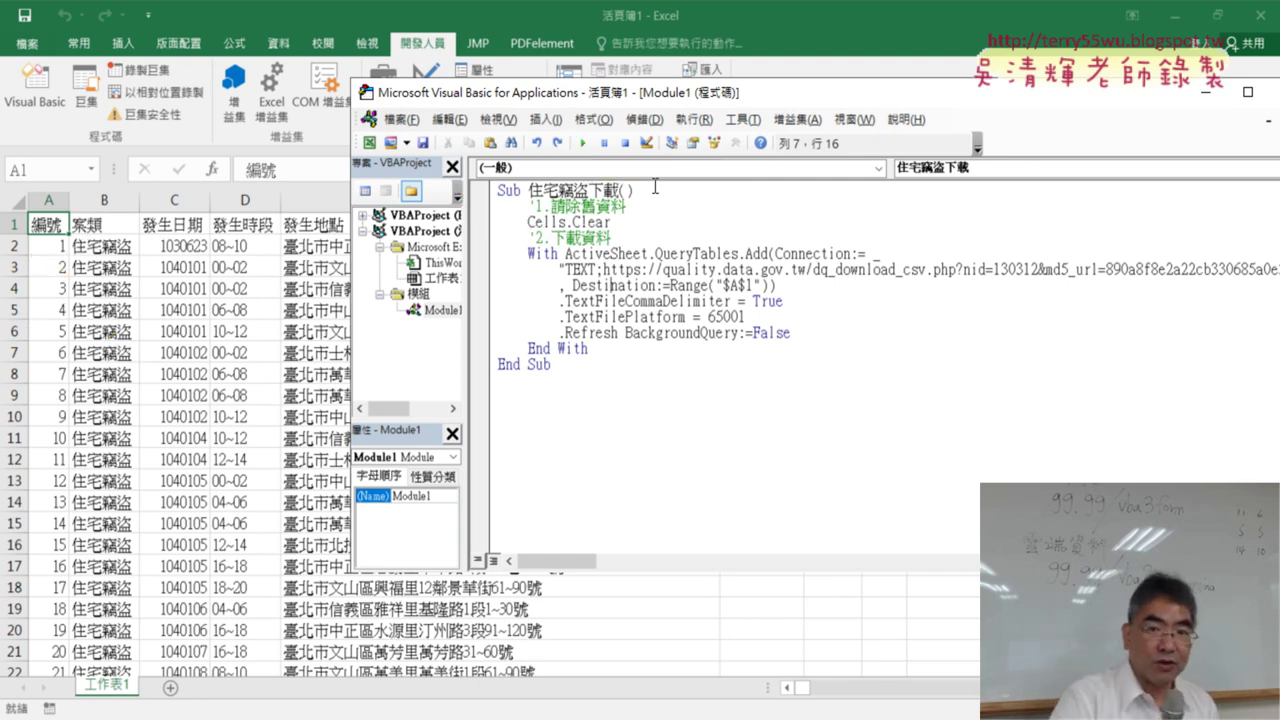
pyautogui.click(653, 125)
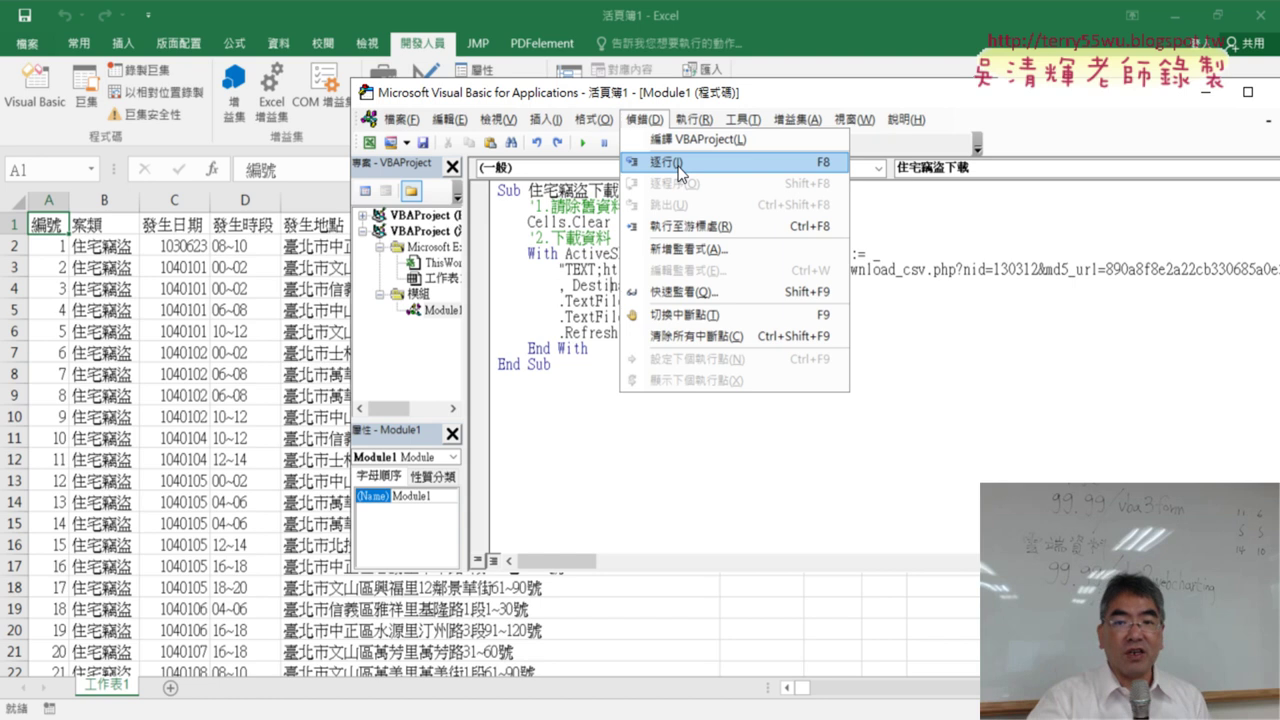
# Step: Step through 住宅竊盜下載 with F8 to End Sub, then reset the macro
pyautogui.click(550, 253)
pyautogui.press('F8')
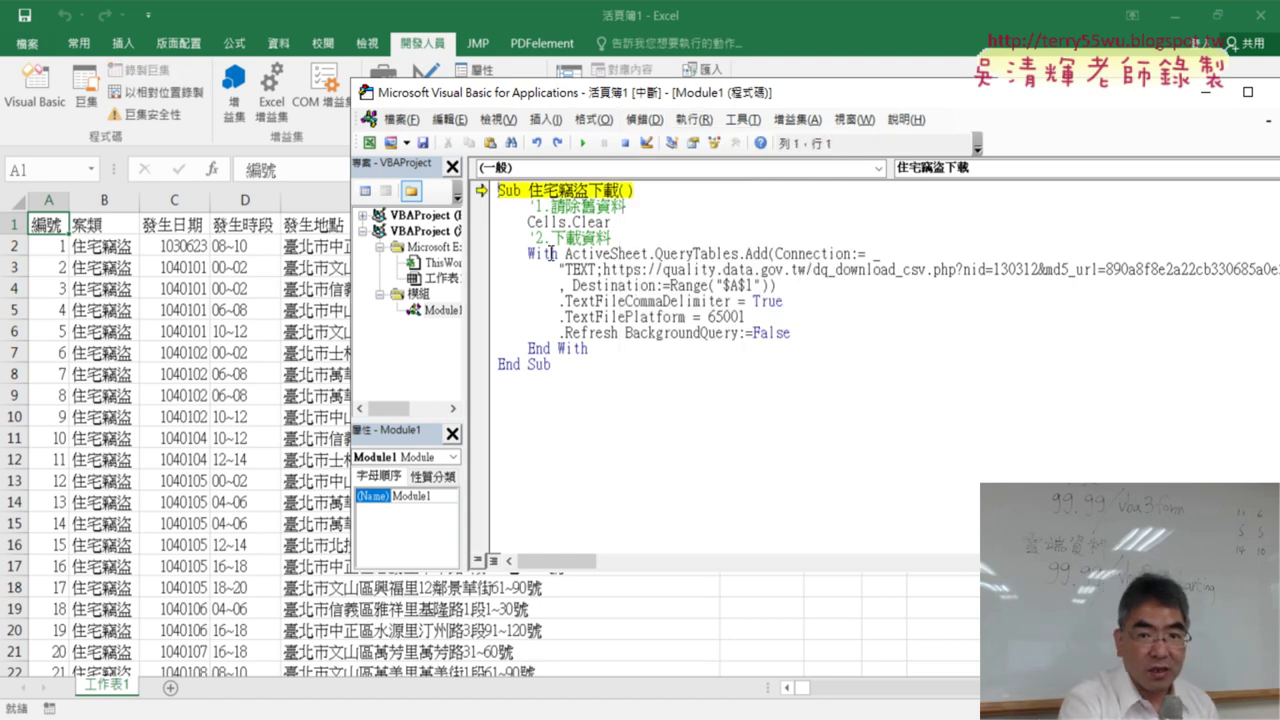
pyautogui.press('F8')
pyautogui.press('F8')
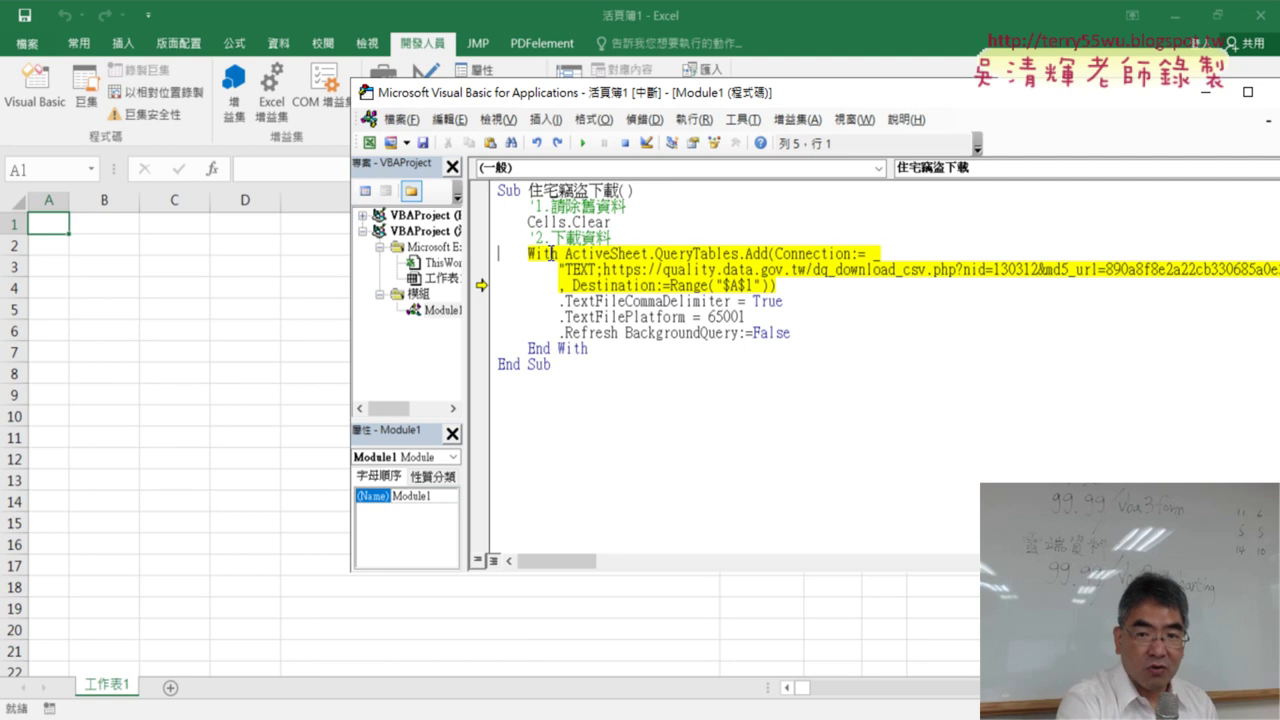
pyautogui.press('F8')
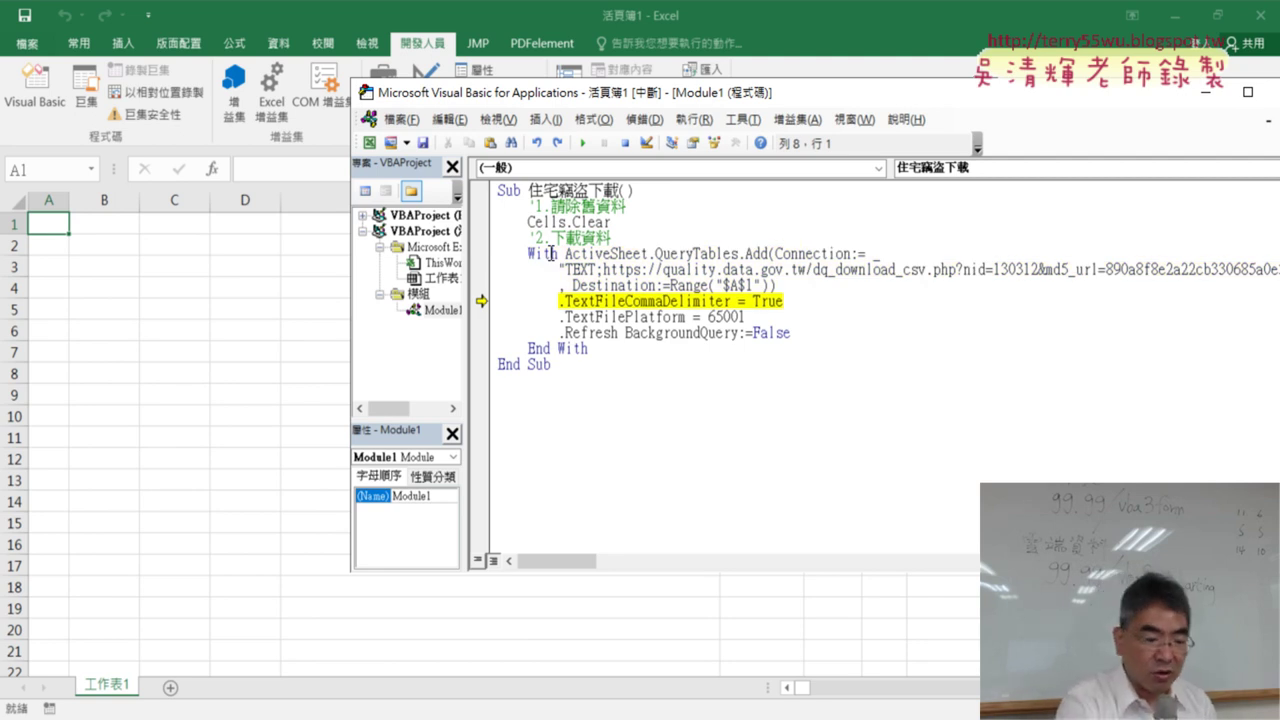
pyautogui.press('F8')
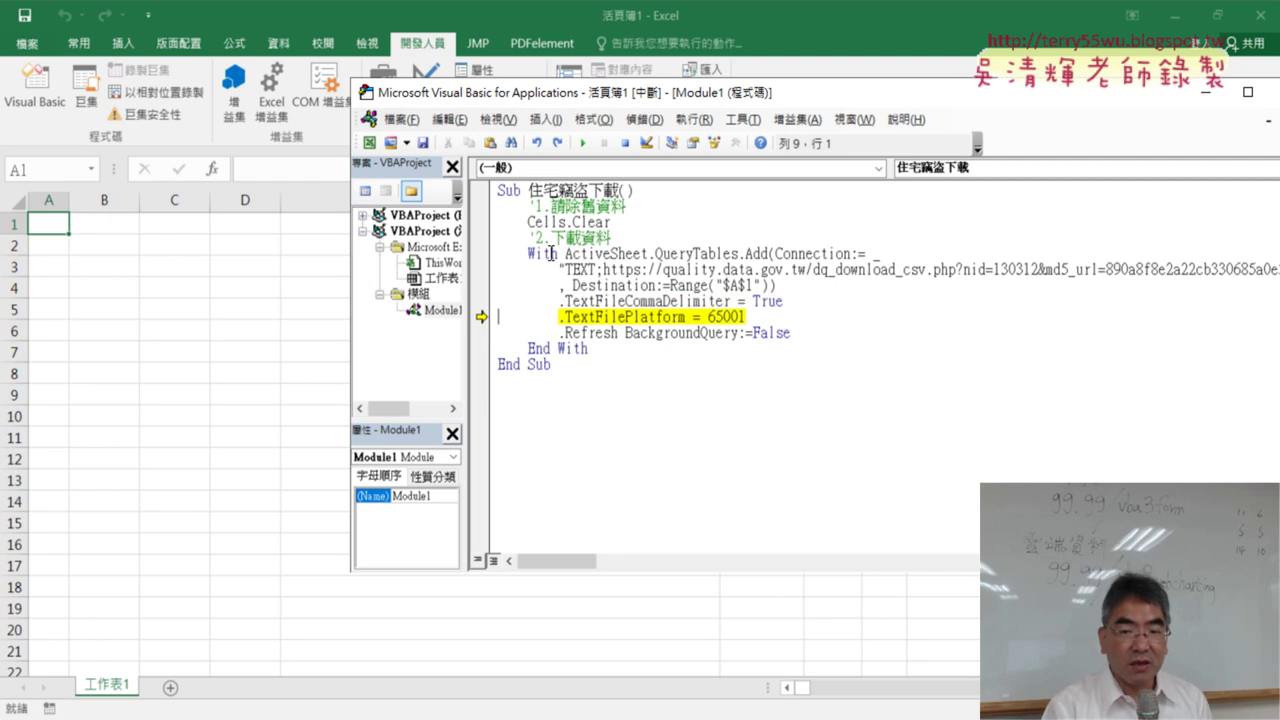
pyautogui.press('F8')
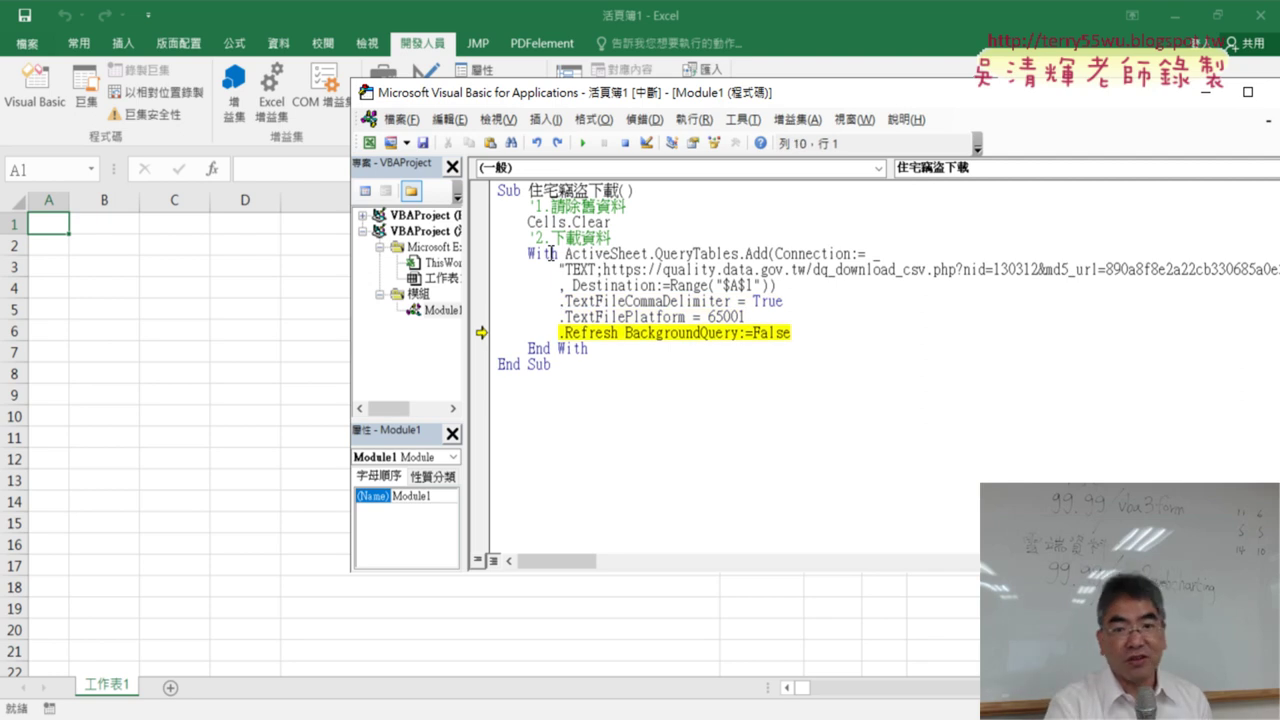
pyautogui.press('F8')
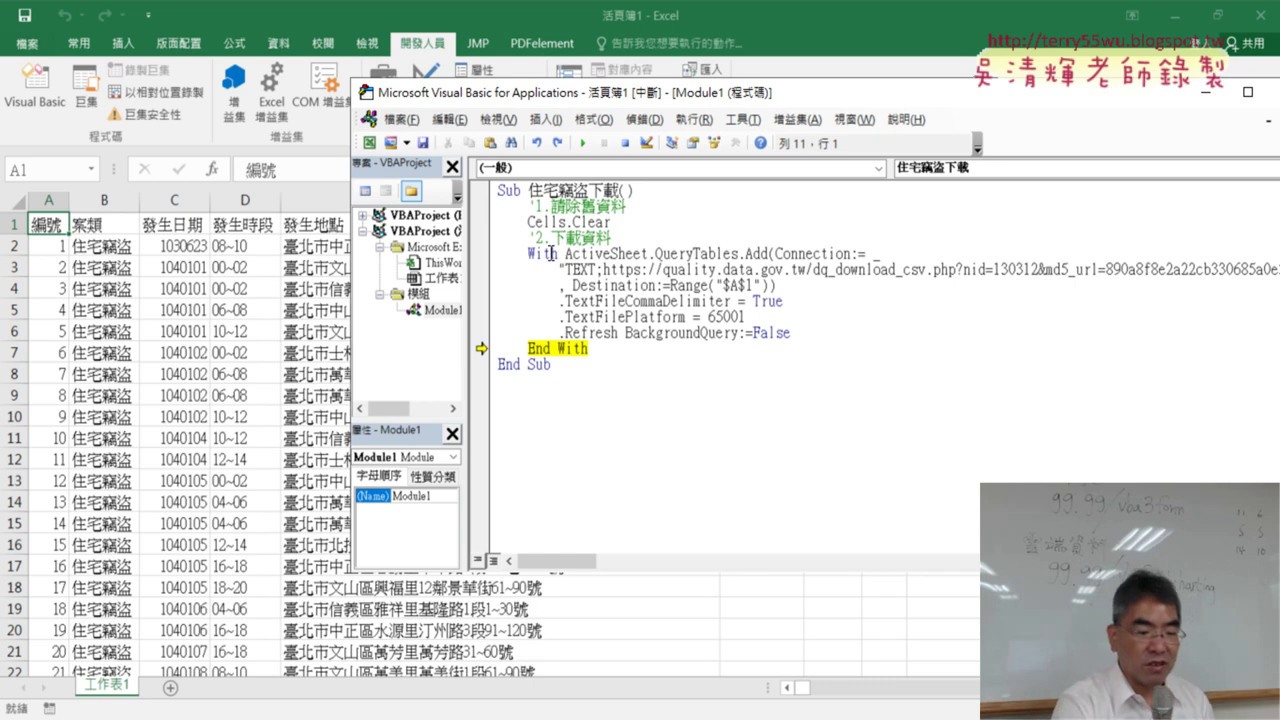
pyautogui.press('F8')
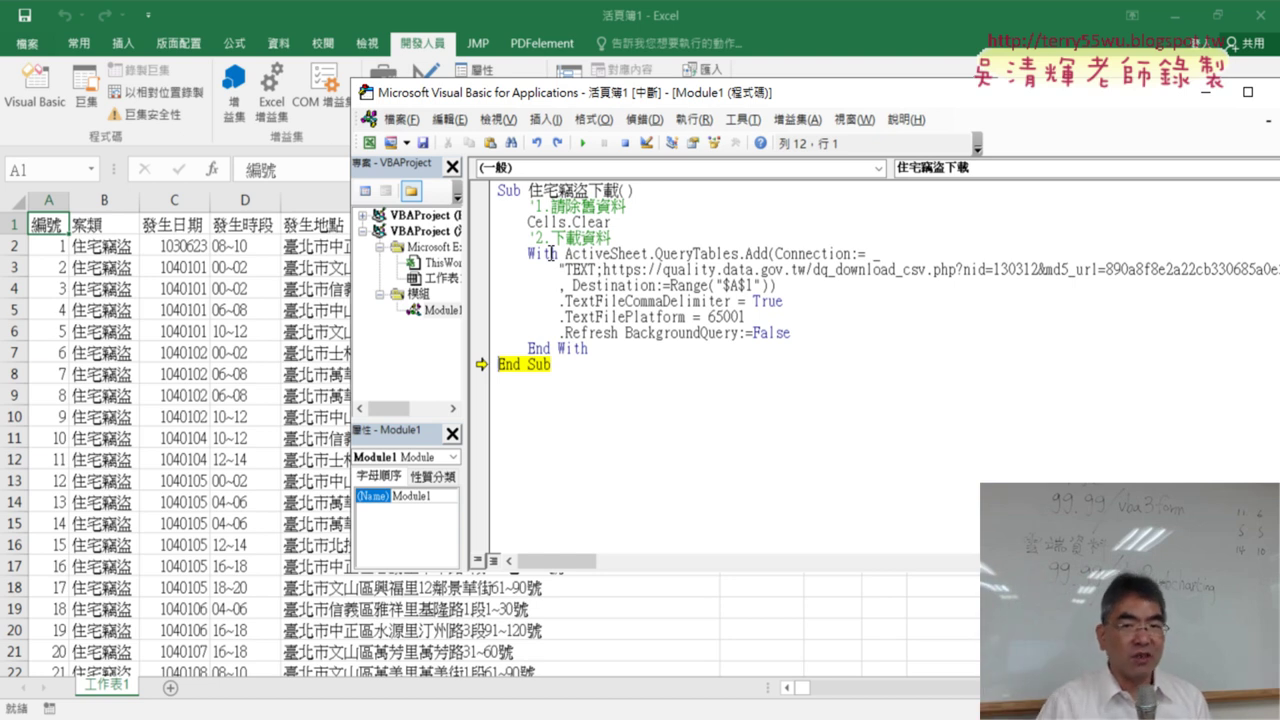
pyautogui.click(603, 145)
# Step: Reset the macro and switch to the EVO Class Management teacher console
pyautogui.click(626, 408)
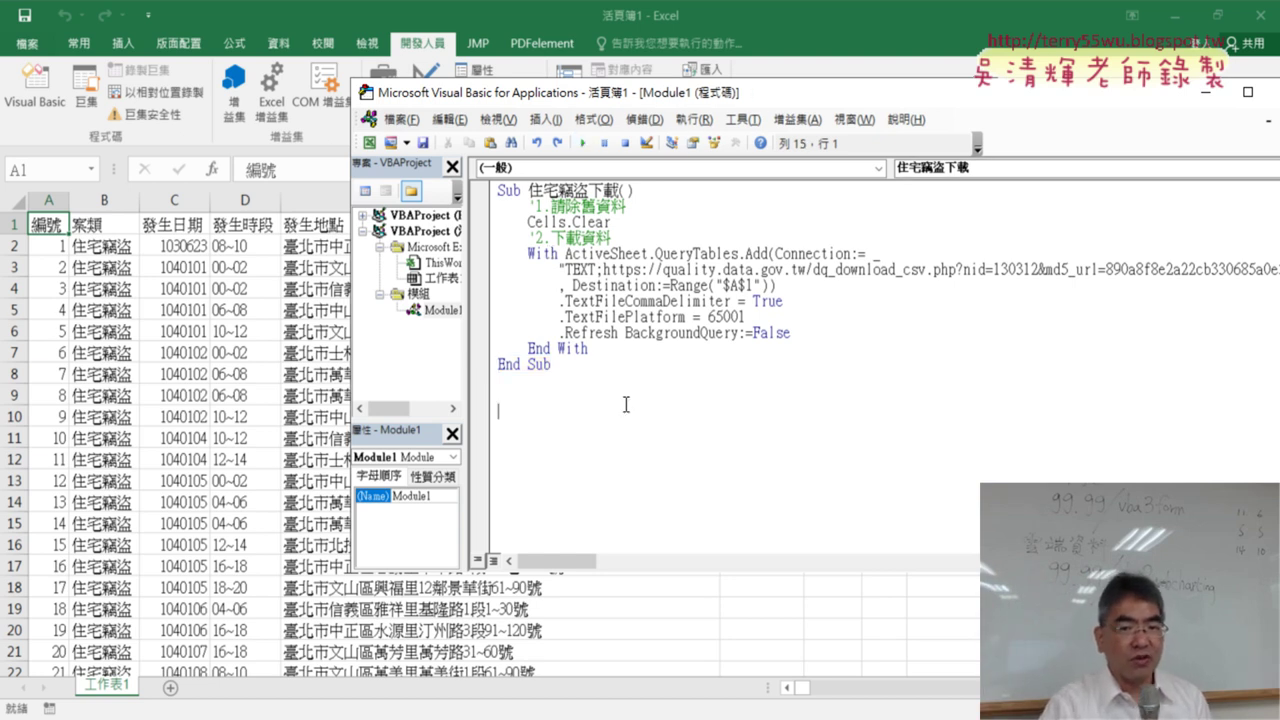
pyautogui.hotkey('alt', 'Tab')
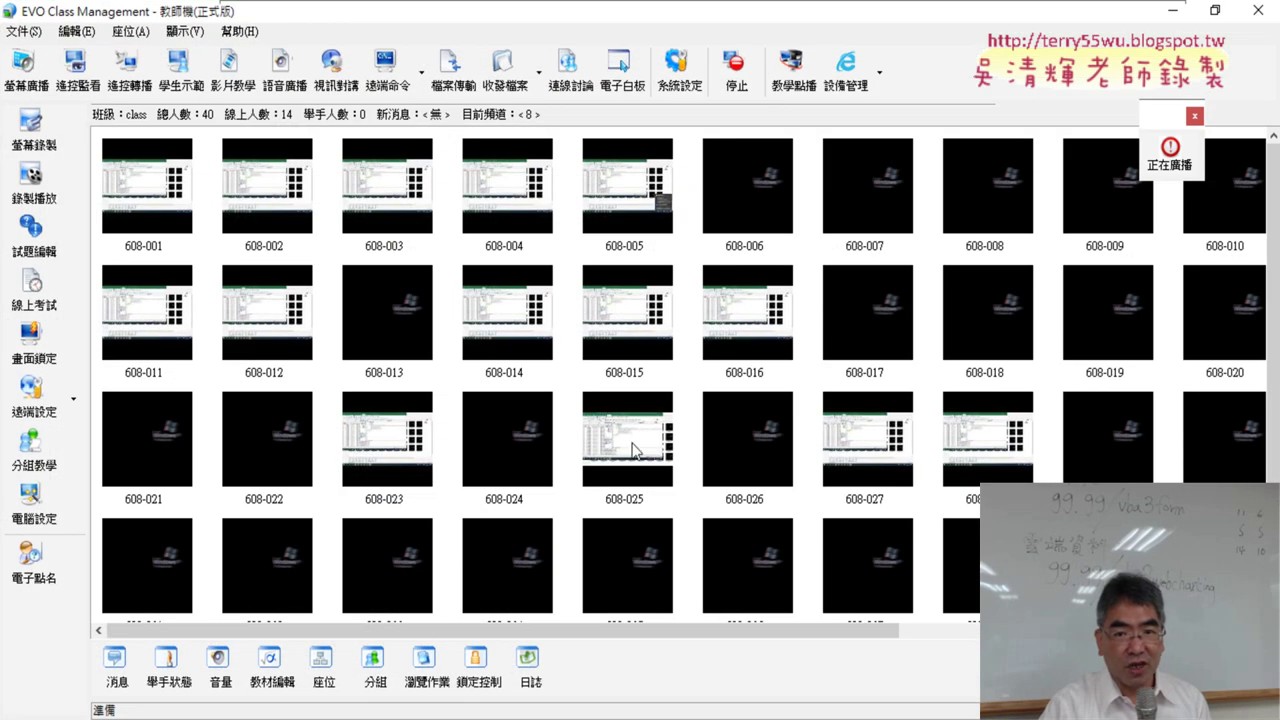